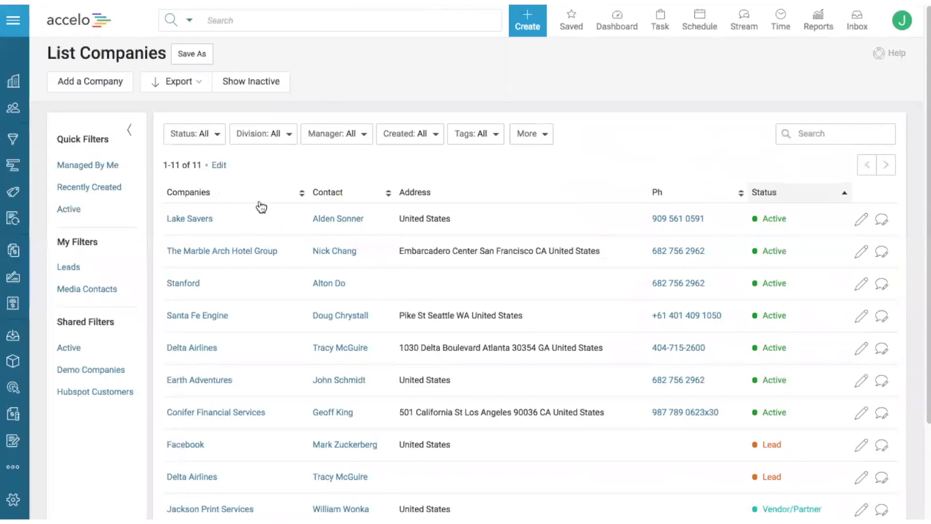
Go to Configuration > Quotes > Quote Templates and open the Default Template for editing
{"action": "left_click", "coordinate": [15, 467]}
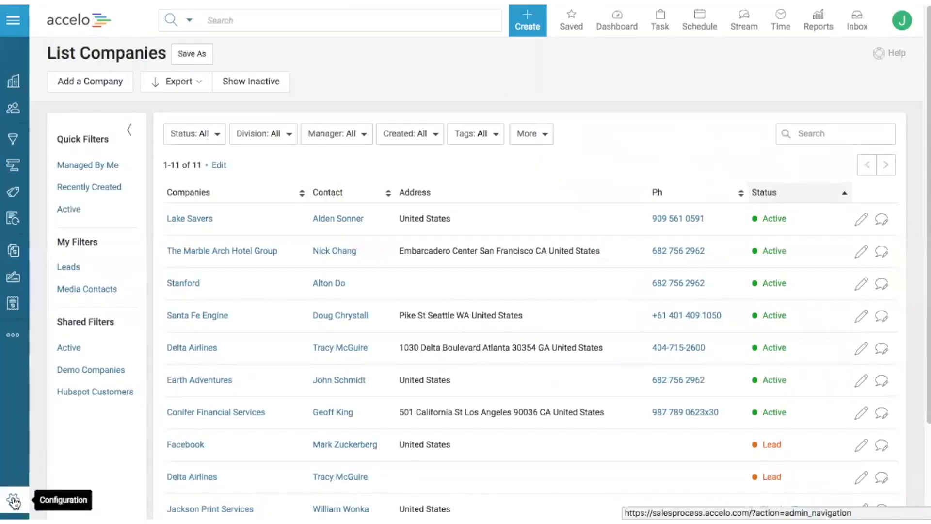
{"action": "left_click", "coordinate": [13, 501]}
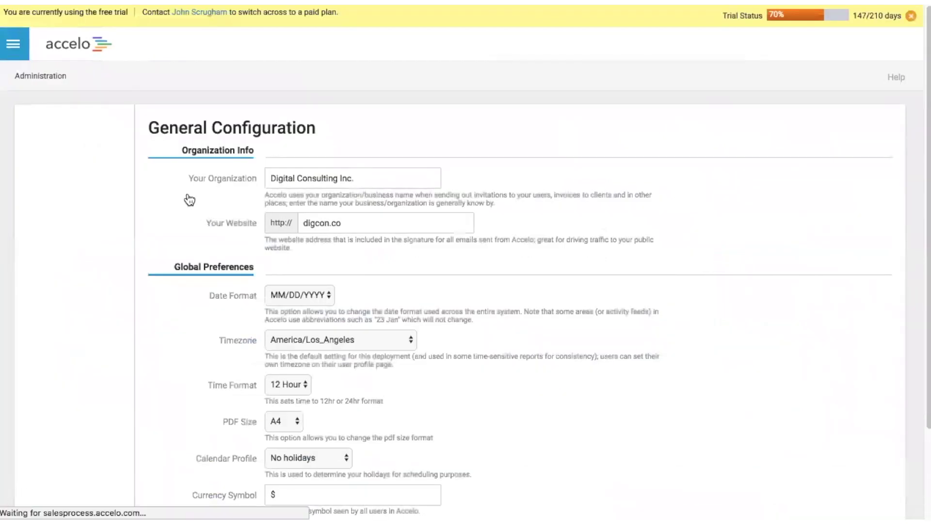
{"action": "scroll", "coordinate": [187, 183], "scroll_direction": "down", "scroll_amount": 5}
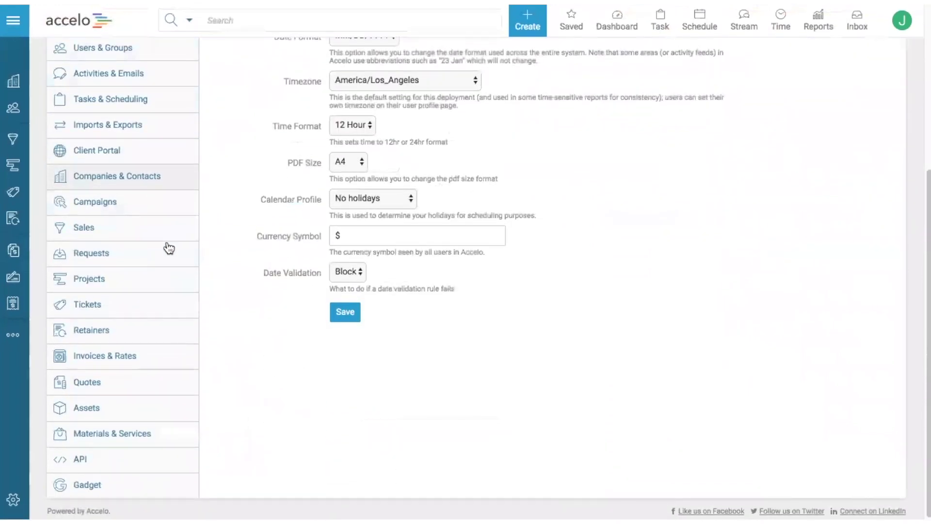
{"action": "left_click", "coordinate": [98, 381]}
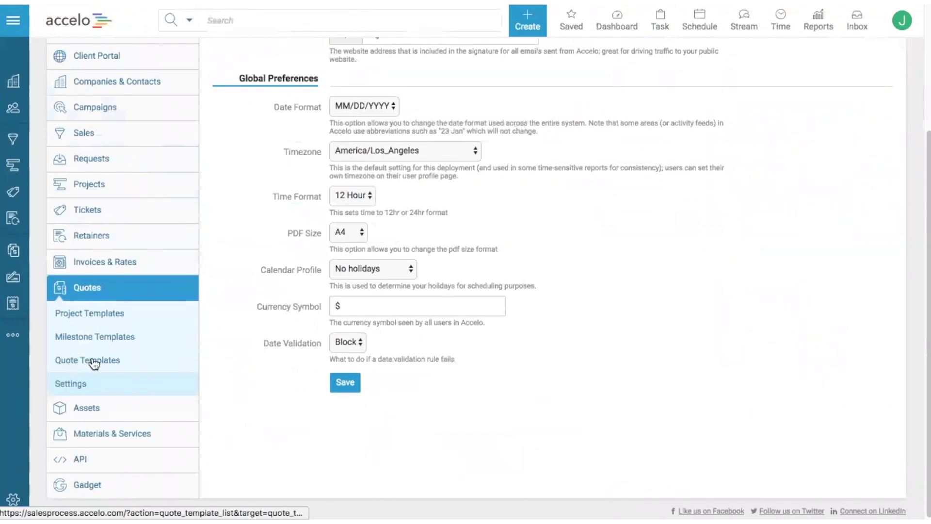
{"action": "left_click", "coordinate": [93, 364]}
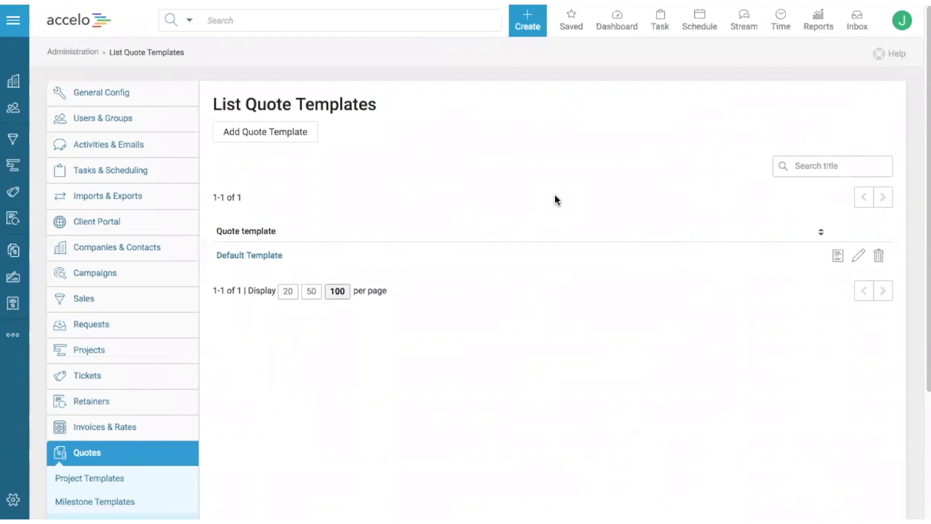
{"action": "left_click", "coordinate": [263, 257]}
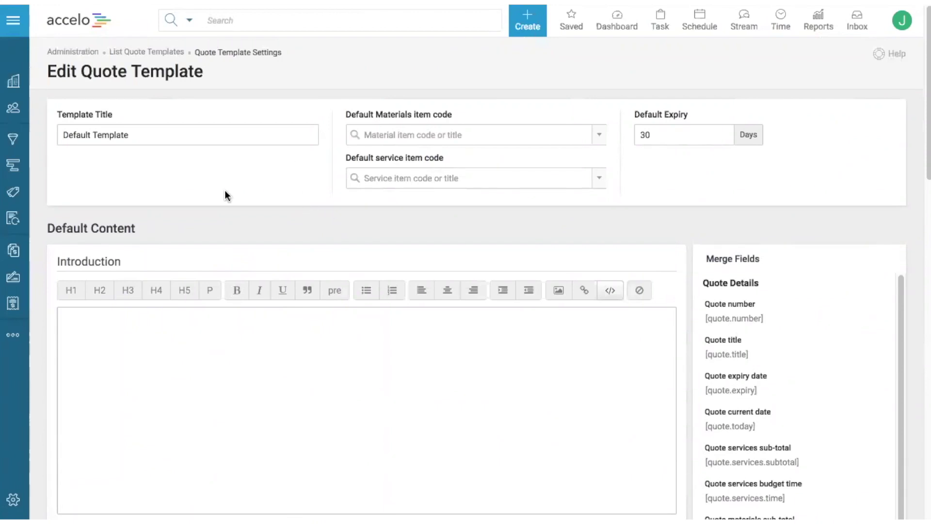
Review the Default Template's Introduction, Conclusion, Terms & Conditions and Merge Fields sections
{"action": "scroll", "coordinate": [52, 168], "scroll_direction": "down", "scroll_amount": 2}
{"action": "scroll", "coordinate": [51, 168], "scroll_direction": "down", "scroll_amount": 2}
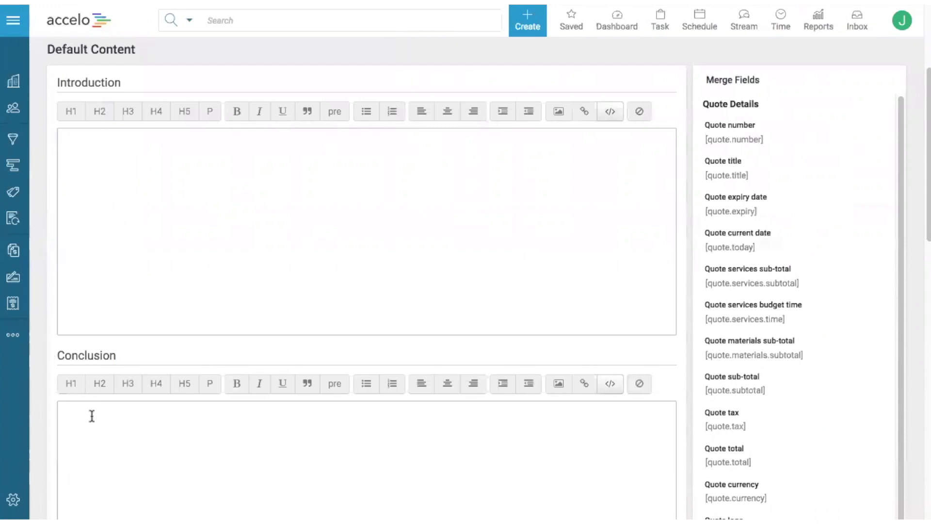
{"action": "scroll", "coordinate": [91, 415], "scroll_direction": "down", "scroll_amount": 5}
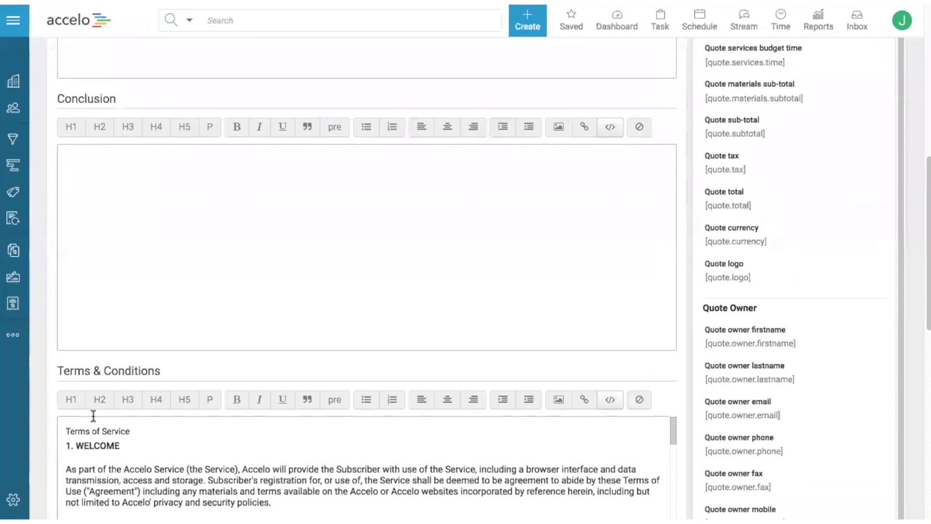
{"action": "scroll", "coordinate": [93, 422], "scroll_direction": "down", "scroll_amount": 3}
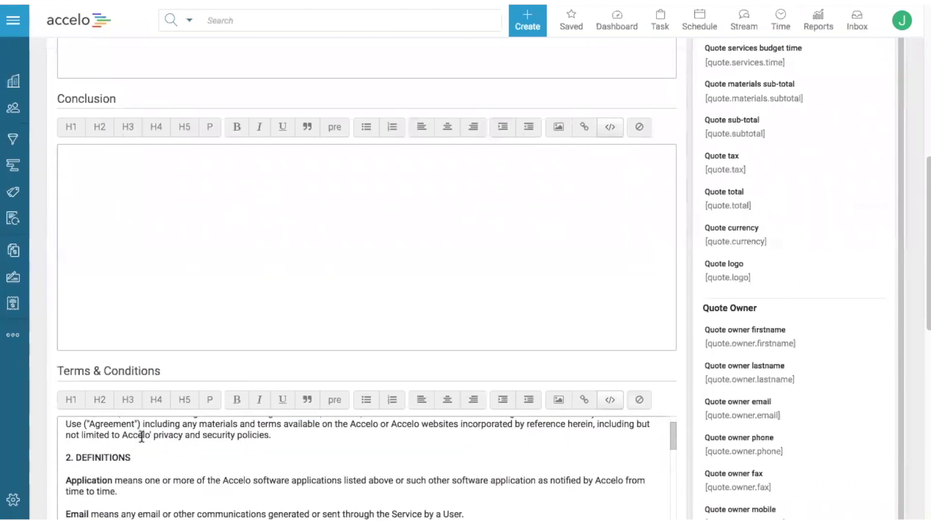
{"action": "scroll", "coordinate": [48, 339], "scroll_direction": "up", "scroll_amount": 6}
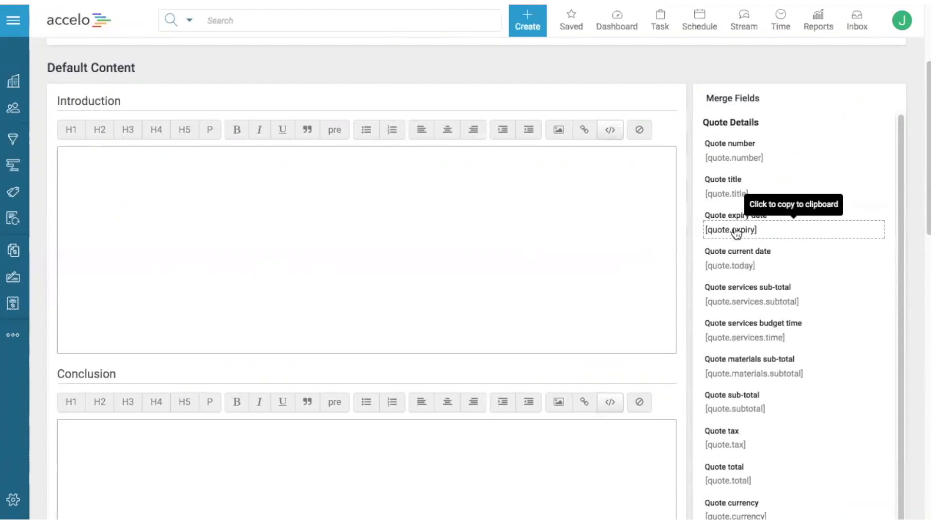
{"action": "scroll", "coordinate": [736, 233], "scroll_direction": "down", "scroll_amount": 8}
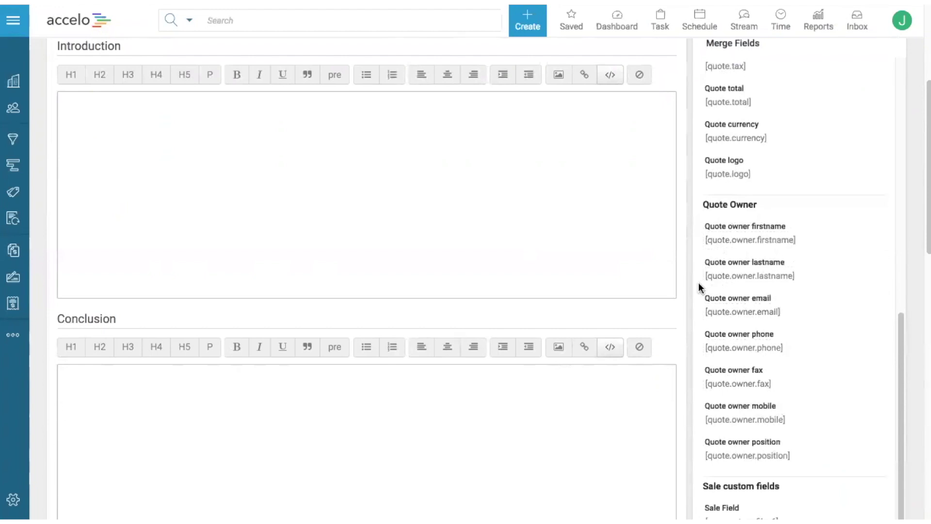
{"action": "scroll", "coordinate": [699, 283], "scroll_direction": "down", "scroll_amount": 6}
{"action": "scroll", "coordinate": [699, 283], "scroll_direction": "down", "scroll_amount": 10}
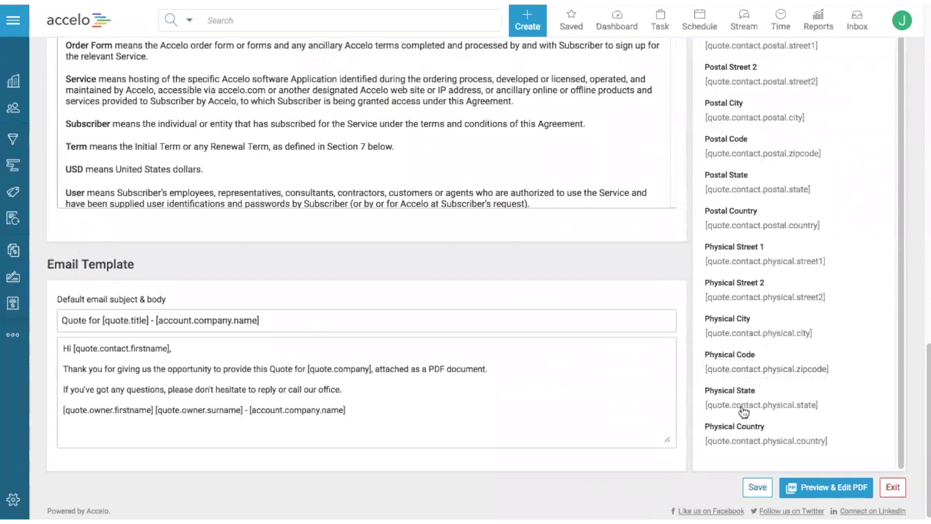
In the PDF layout editor's Style settings, try the Classic and Classy themes, then keep Modern
{"action": "left_click", "coordinate": [829, 493]}
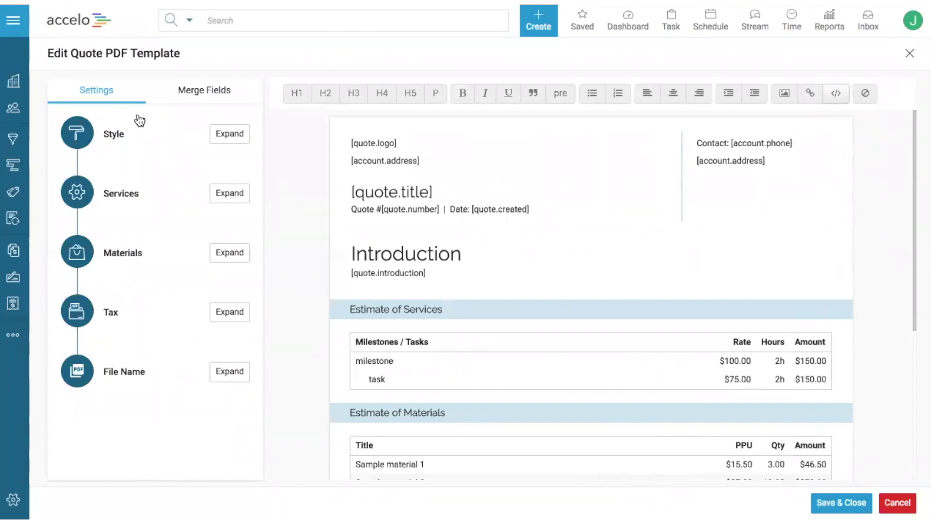
{"action": "left_click", "coordinate": [227, 138]}
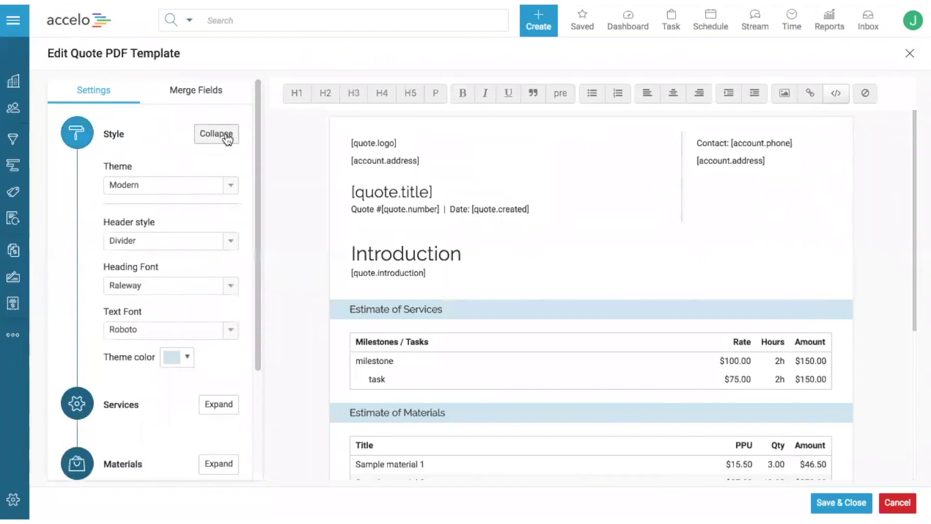
{"action": "left_click", "coordinate": [155, 185]}
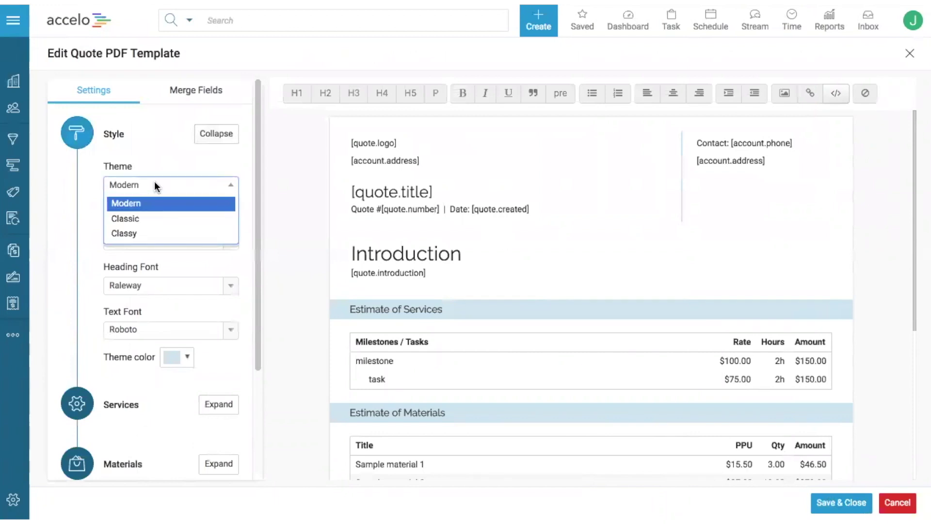
{"action": "left_click", "coordinate": [141, 219]}
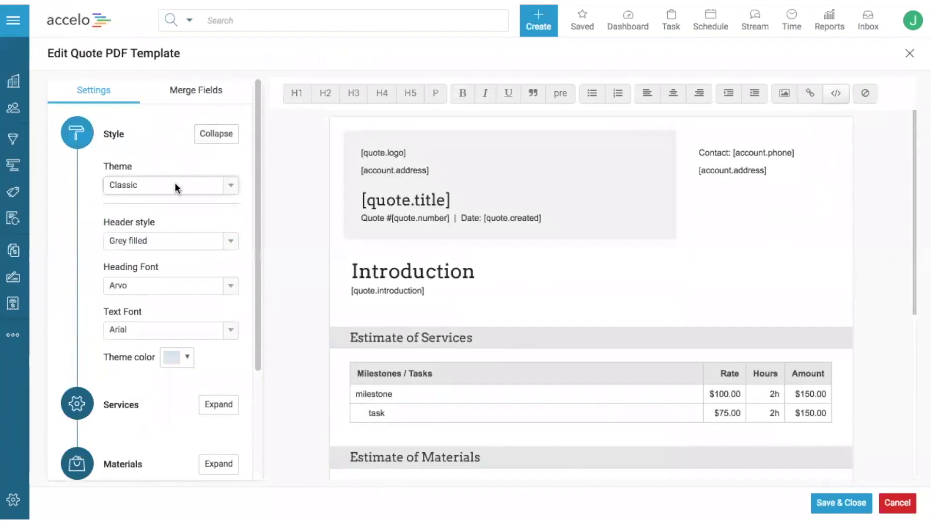
{"action": "left_click", "coordinate": [174, 184]}
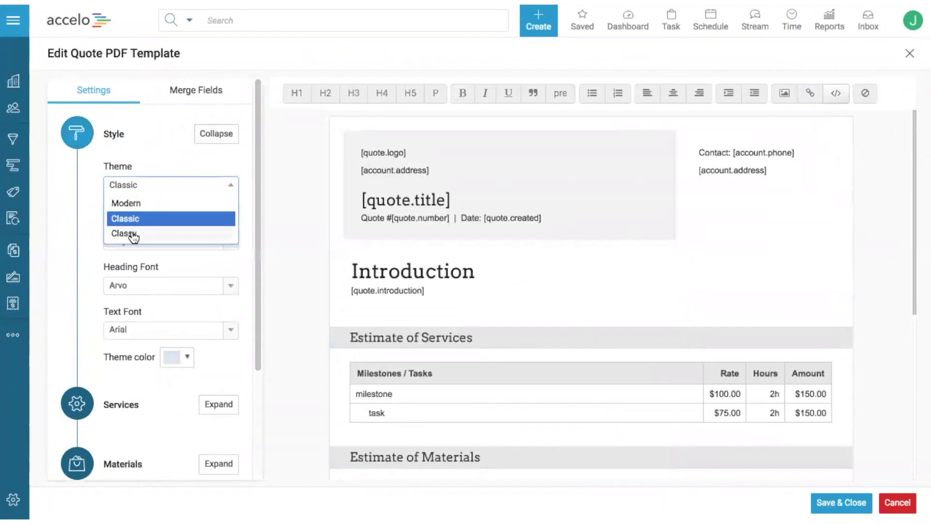
{"action": "left_click", "coordinate": [133, 234]}
{"action": "left_click", "coordinate": [177, 184]}
{"action": "left_click", "coordinate": [133, 219]}
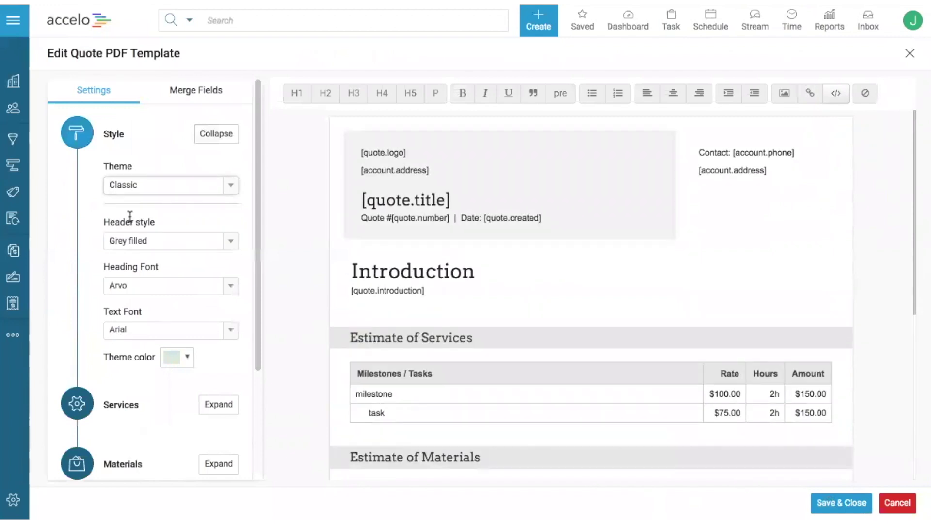
{"action": "left_click", "coordinate": [160, 185]}
{"action": "left_click", "coordinate": [133, 200]}
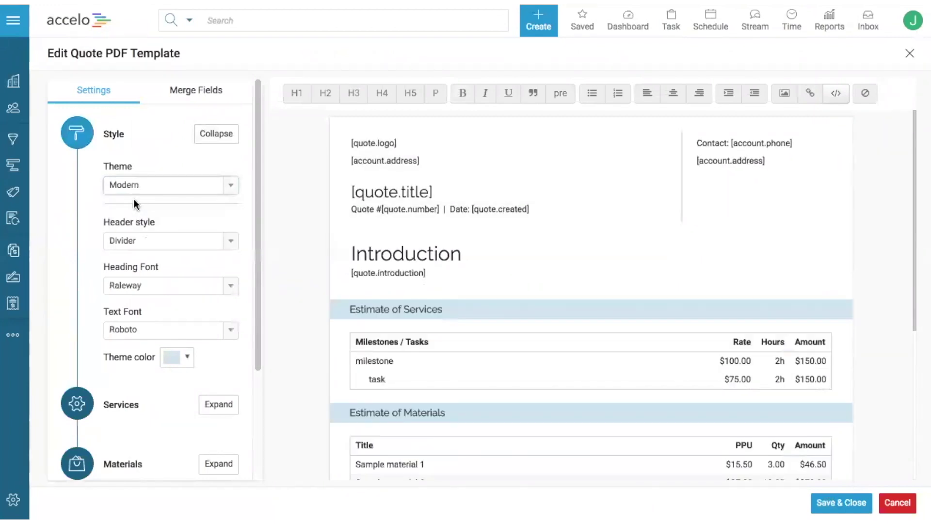
Set the PDF header style to Clean after trying Grey filled
{"action": "scroll", "coordinate": [91, 220], "scroll_direction": "down", "scroll_amount": 1}
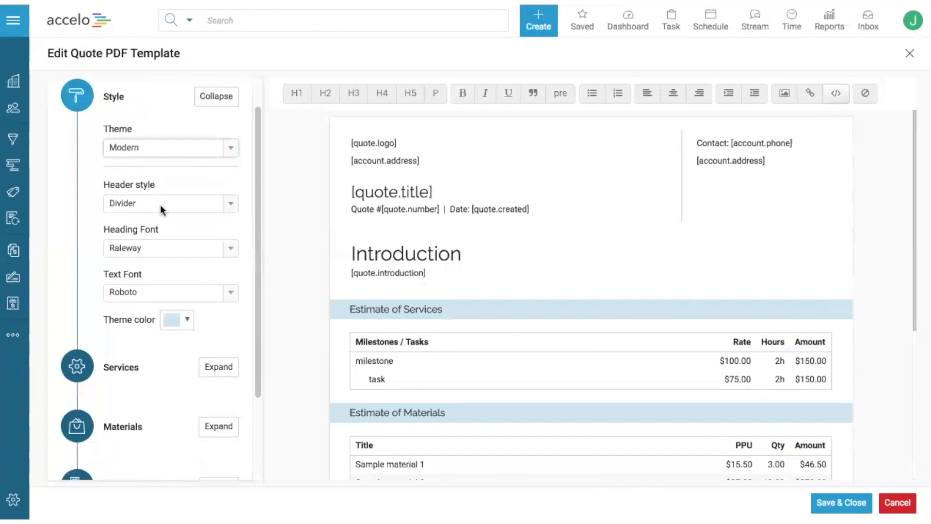
{"action": "left_click", "coordinate": [160, 204]}
{"action": "left_click", "coordinate": [139, 222]}
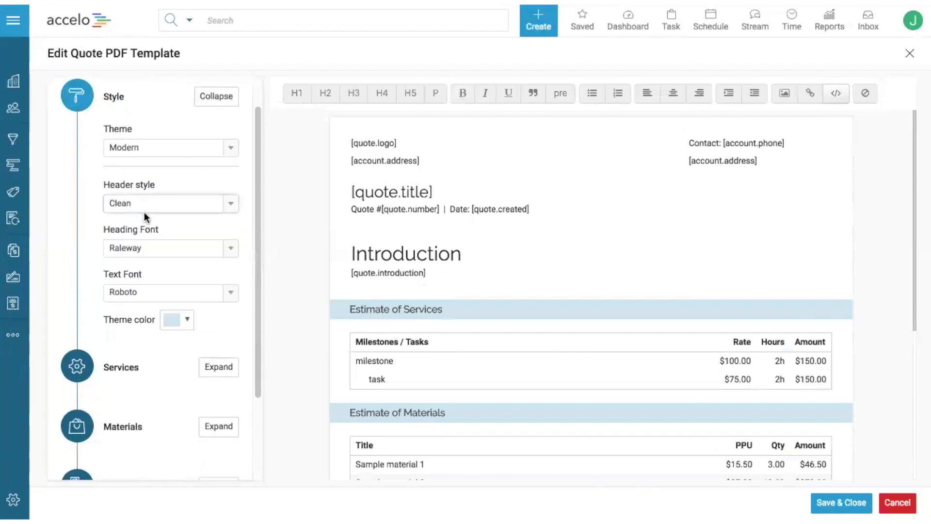
{"action": "left_click", "coordinate": [153, 206]}
{"action": "left_click", "coordinate": [153, 253]}
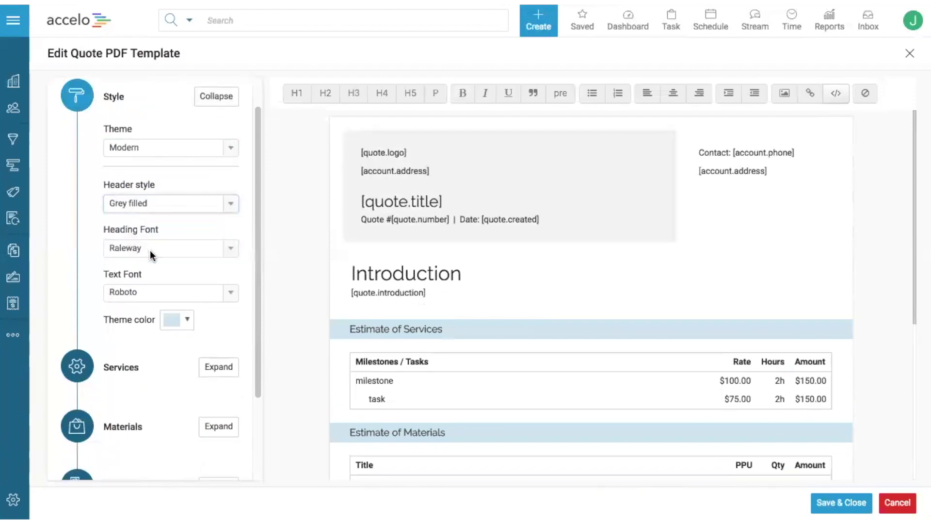
{"action": "left_click", "coordinate": [175, 203]}
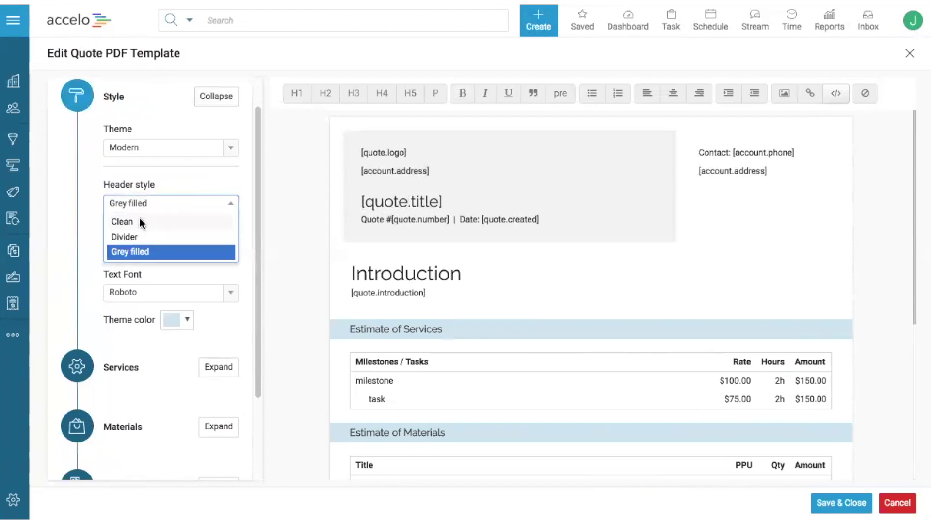
{"action": "left_click", "coordinate": [139, 220]}
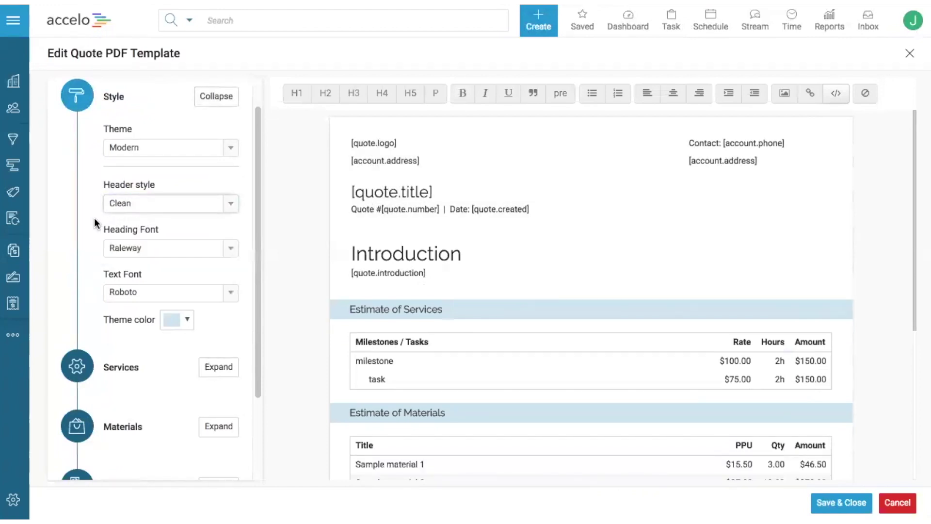
Set the heading font to Playfair Display and the body text font to Arial
{"action": "scroll", "coordinate": [94, 218], "scroll_direction": "down", "scroll_amount": 1}
{"action": "left_click", "coordinate": [163, 196]}
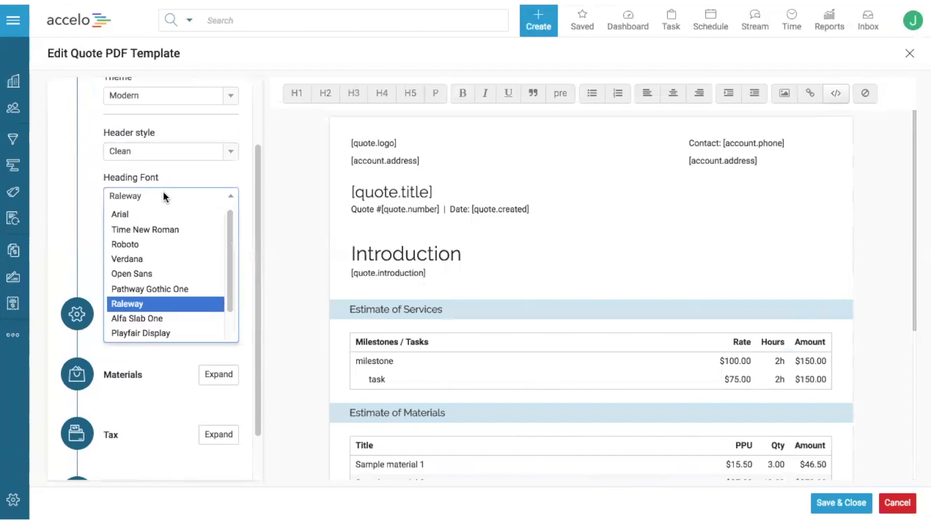
{"action": "left_click", "coordinate": [152, 332]}
{"action": "left_click", "coordinate": [141, 240]}
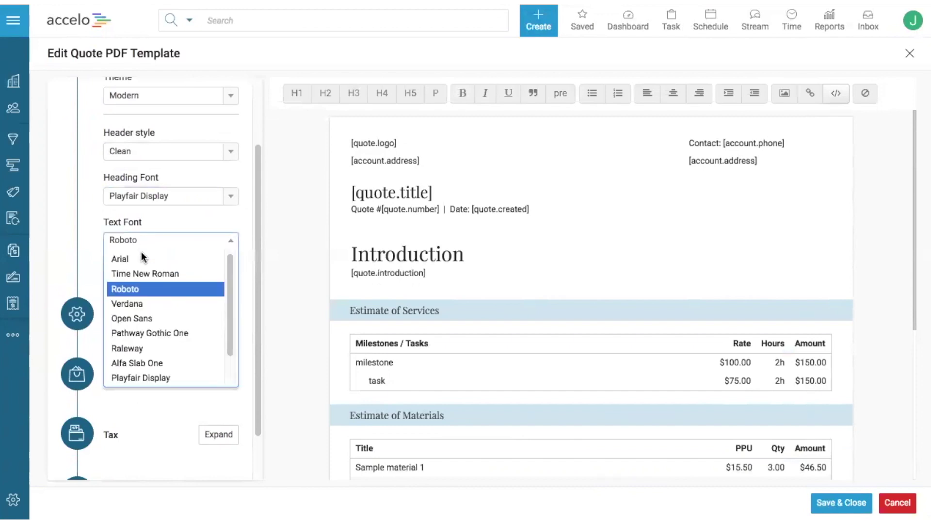
{"action": "left_click", "coordinate": [135, 261]}
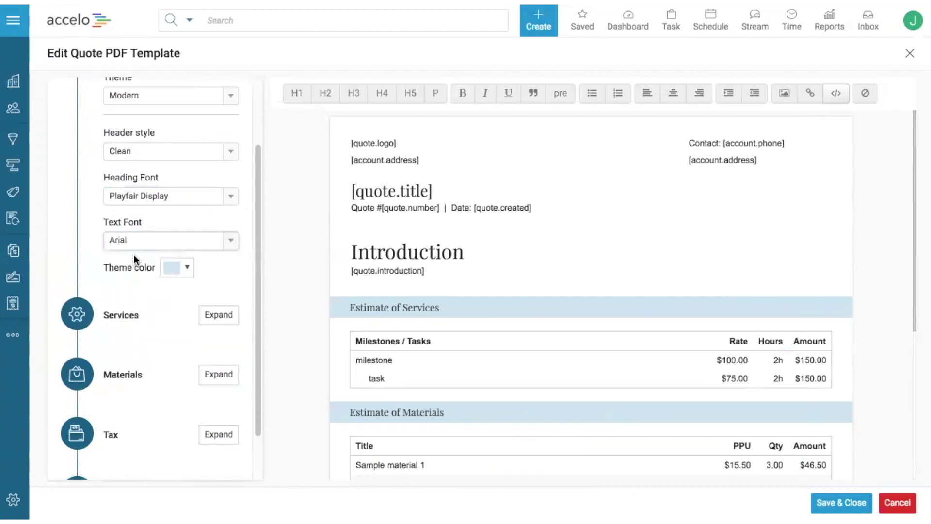
Choose a light salmon shade of red as the PDF theme colour
{"action": "left_click", "coordinate": [189, 270]}
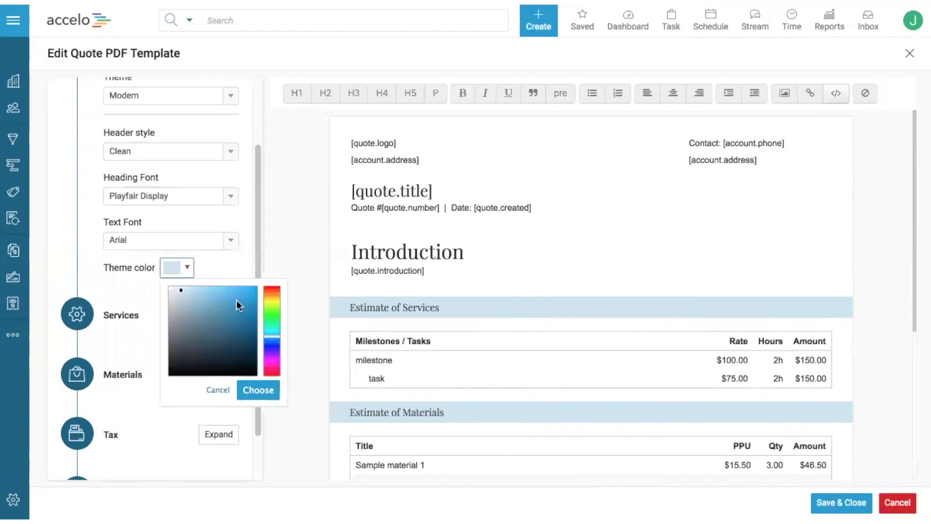
{"action": "left_click", "coordinate": [272, 289]}
{"action": "left_click_drag", "start_coordinate": [245, 306], "coordinate": [210, 295]}
{"action": "left_click", "coordinate": [263, 391]}
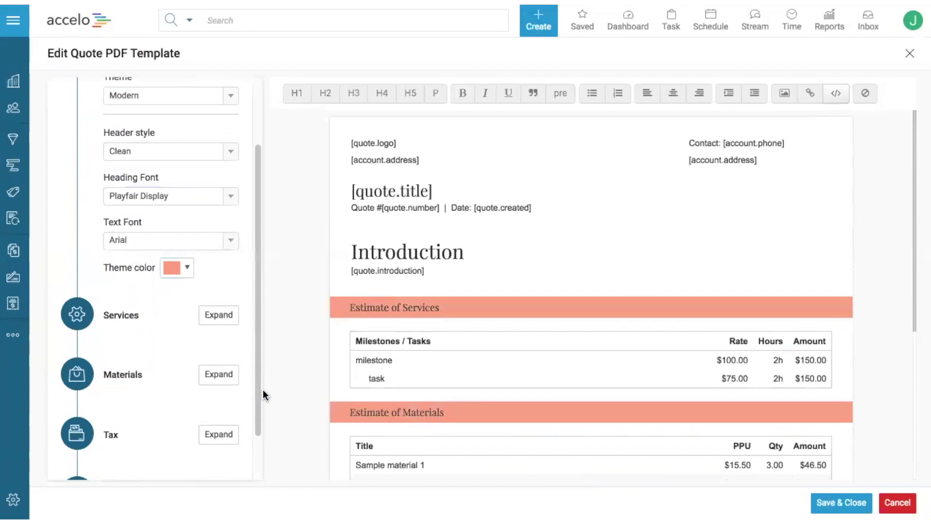
Turn on Show task description and Show milestone description in the PDF Services settings
{"action": "left_click", "coordinate": [212, 315]}
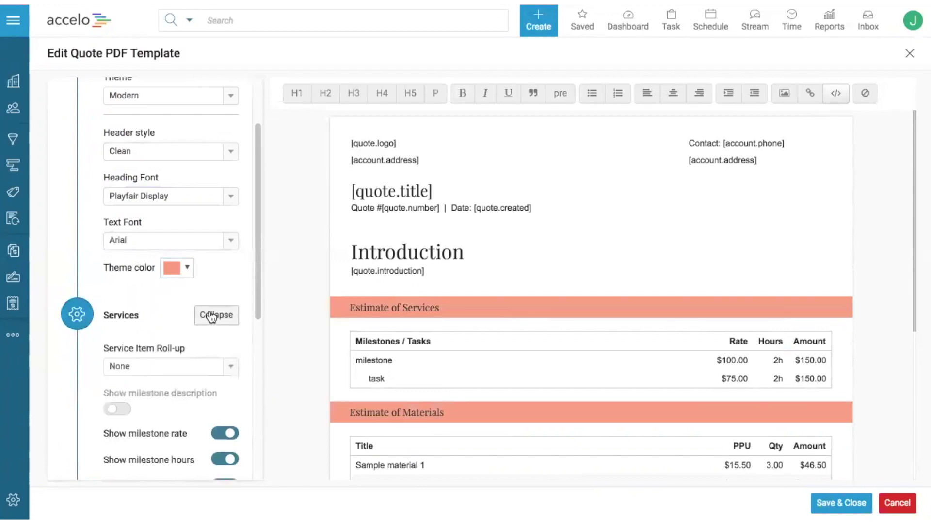
{"action": "scroll", "coordinate": [211, 315], "scroll_direction": "down", "scroll_amount": 3}
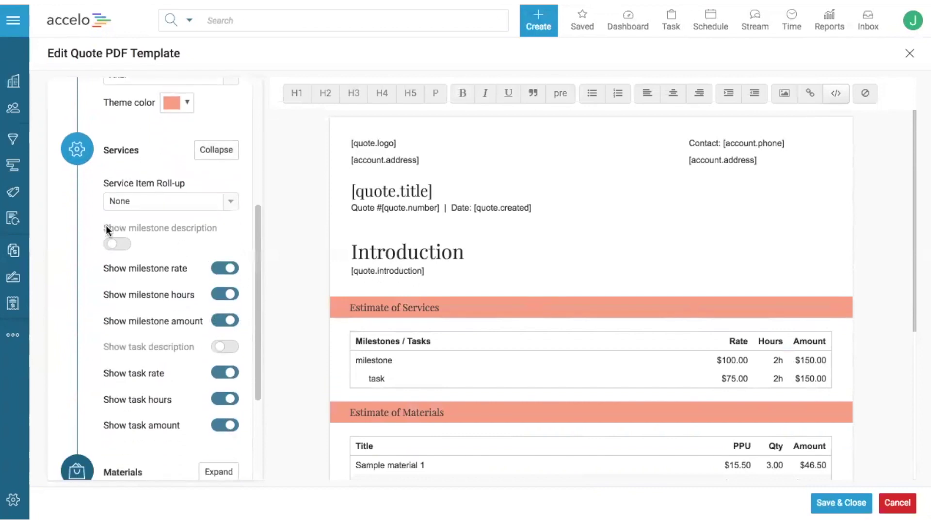
{"action": "scroll", "coordinate": [292, 282], "scroll_direction": "down", "scroll_amount": 3}
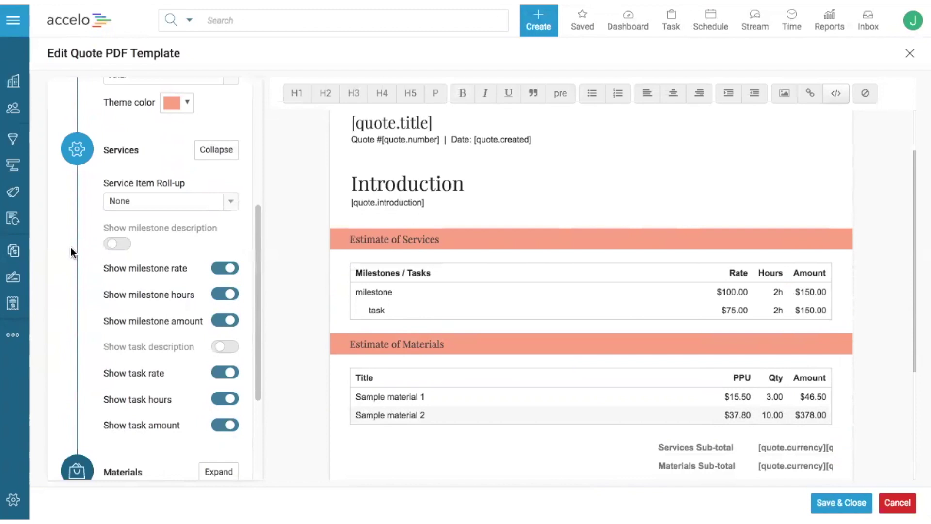
{"action": "left_click", "coordinate": [226, 347]}
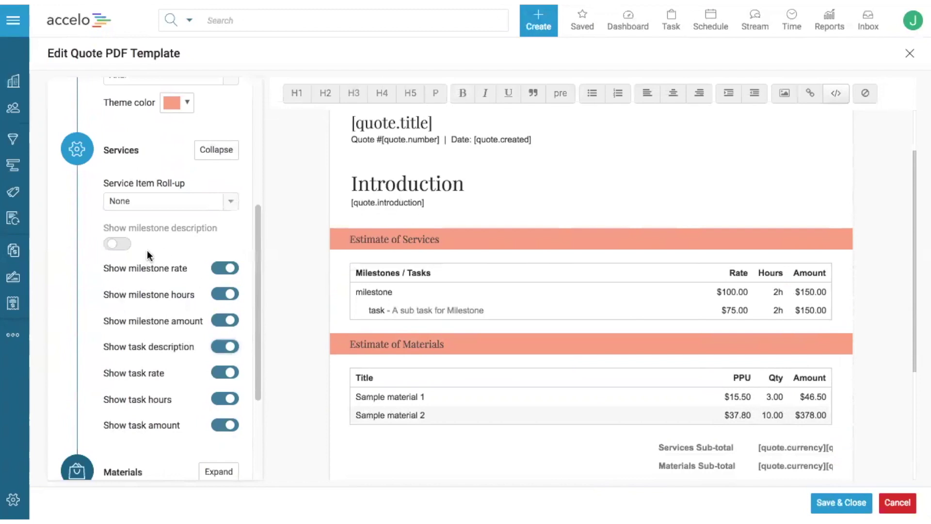
{"action": "left_click", "coordinate": [122, 244]}
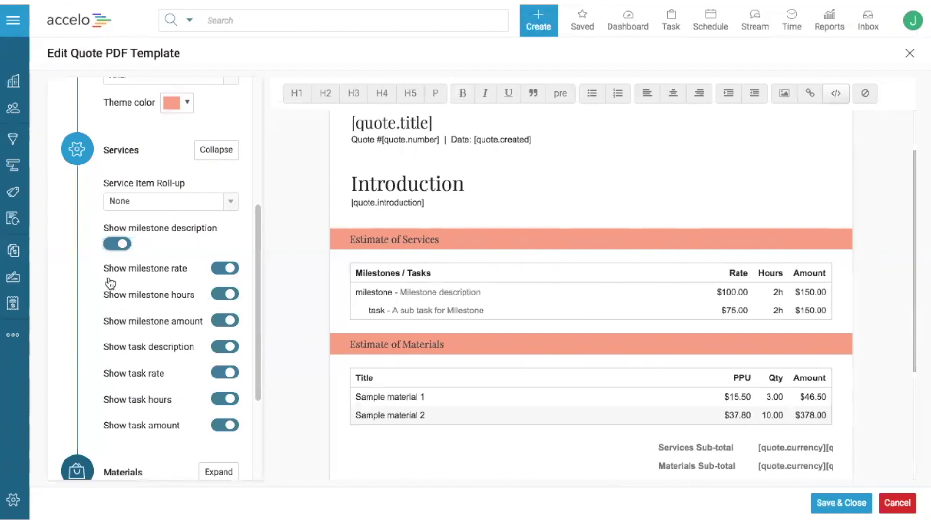
{"action": "scroll", "coordinate": [111, 283], "scroll_direction": "down", "scroll_amount": 3}
Toggle Show Materials off and back on, keeping the Estimate of Materials section
{"action": "left_click", "coordinate": [217, 324]}
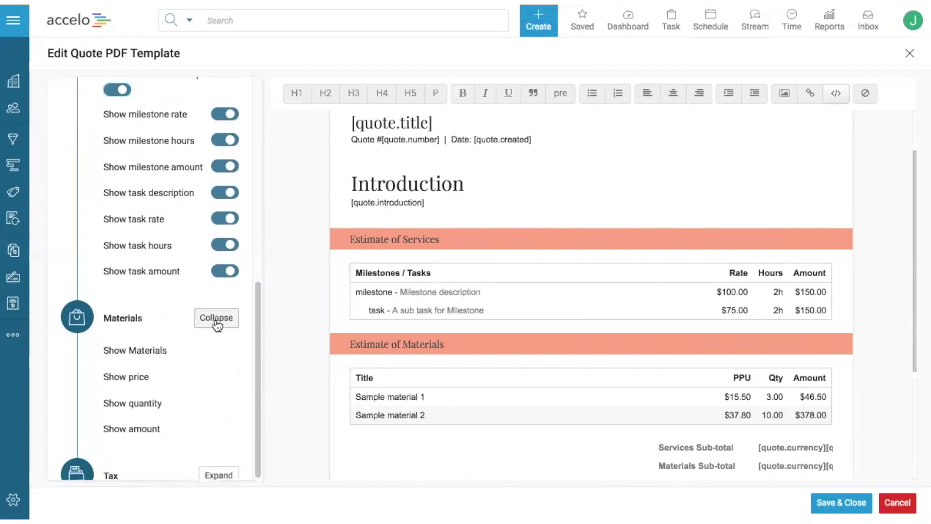
{"action": "scroll", "coordinate": [219, 322], "scroll_direction": "down", "scroll_amount": 2}
{"action": "scroll", "coordinate": [214, 320], "scroll_direction": "up", "scroll_amount": 1}
{"action": "scroll", "coordinate": [214, 319], "scroll_direction": "up", "scroll_amount": 2}
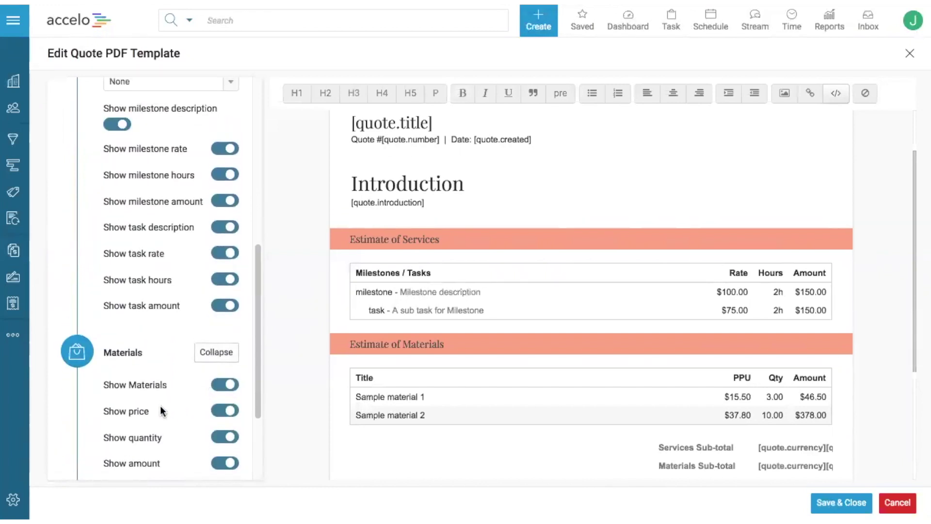
{"action": "left_click", "coordinate": [224, 385]}
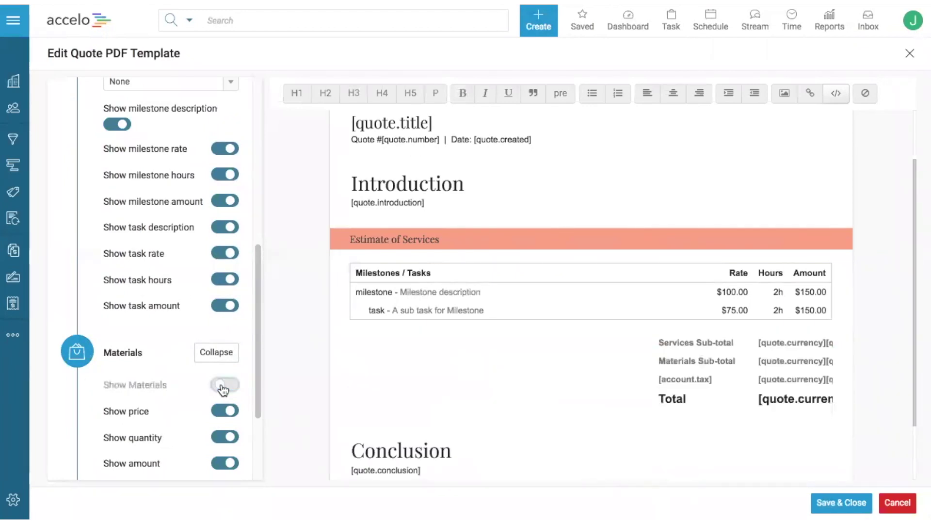
{"action": "left_click", "coordinate": [223, 388]}
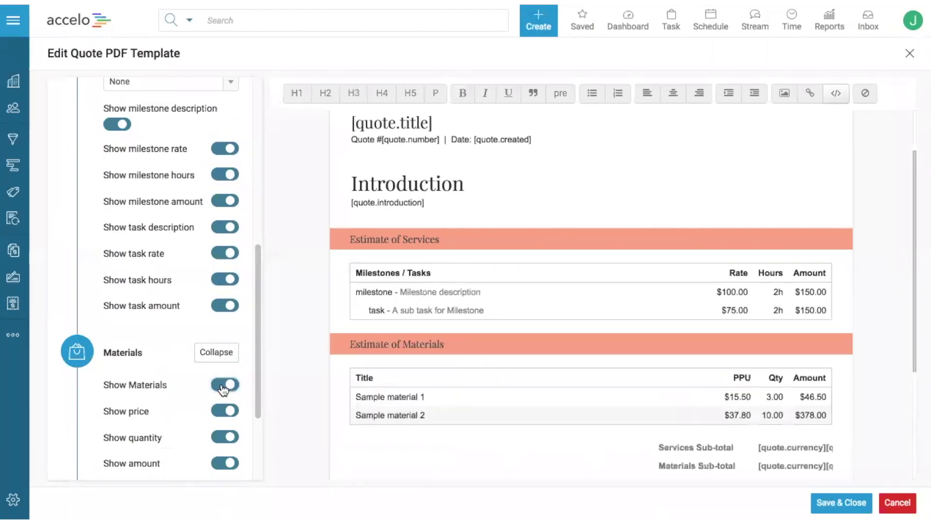
{"action": "scroll", "coordinate": [223, 388], "scroll_direction": "down", "scroll_amount": 3}
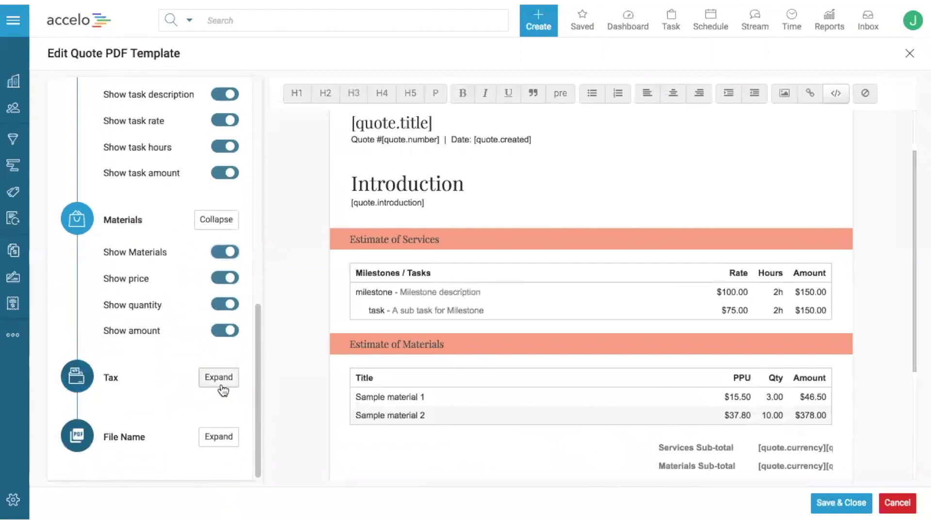
Set the tax type to Rate (%) and view the available quote merge fields
{"action": "left_click", "coordinate": [218, 377]}
{"action": "scroll", "coordinate": [112, 356], "scroll_direction": "down", "scroll_amount": 1}
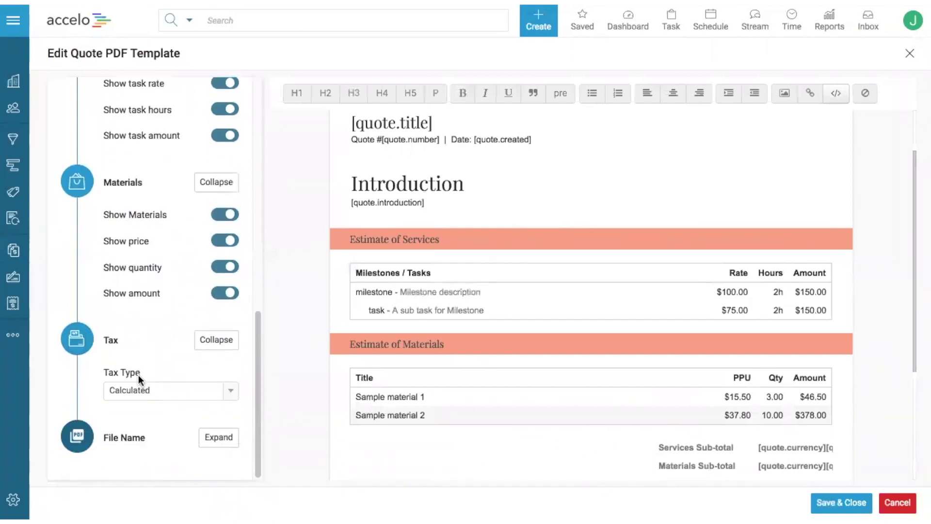
{"action": "left_click", "coordinate": [166, 394]}
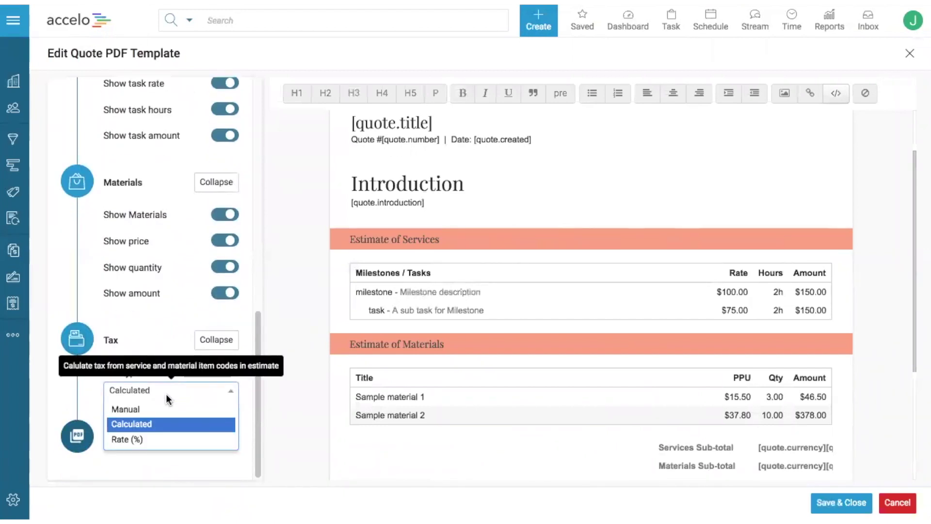
{"action": "left_click", "coordinate": [130, 410]}
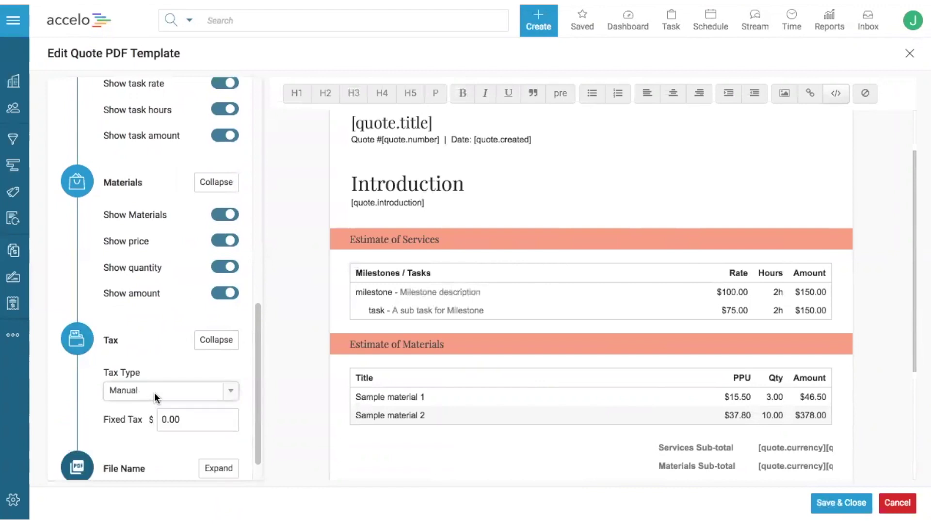
{"action": "left_click", "coordinate": [154, 392]}
{"action": "left_click", "coordinate": [160, 443]}
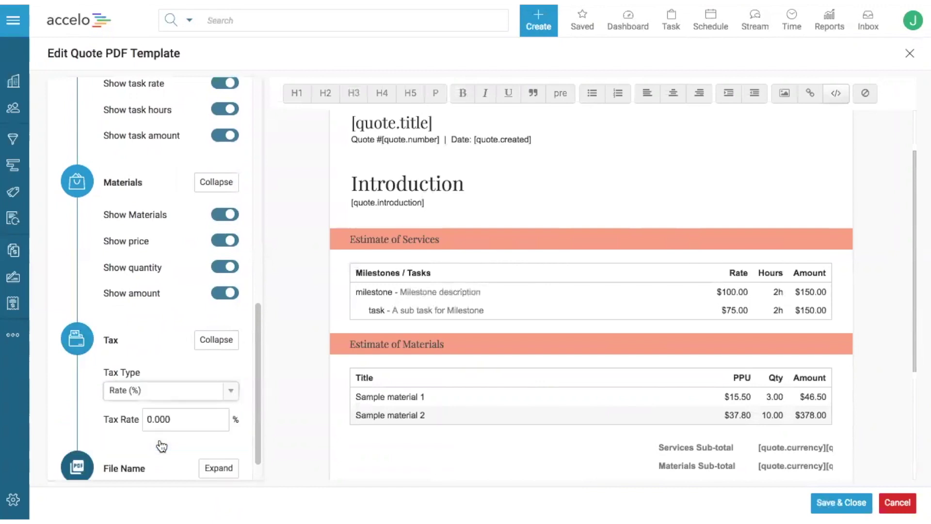
{"action": "scroll", "coordinate": [161, 446], "scroll_direction": "down", "scroll_amount": 1}
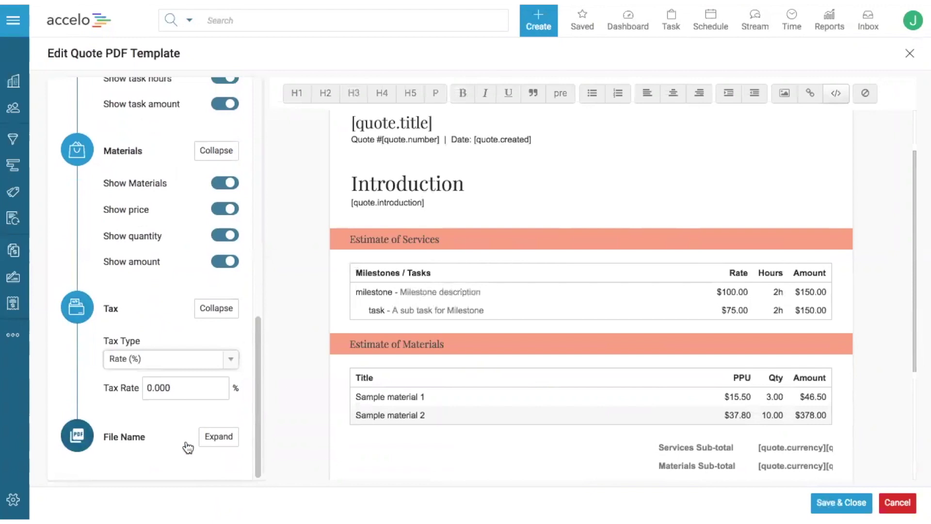
{"action": "scroll", "coordinate": [188, 447], "scroll_direction": "up", "scroll_amount": 10}
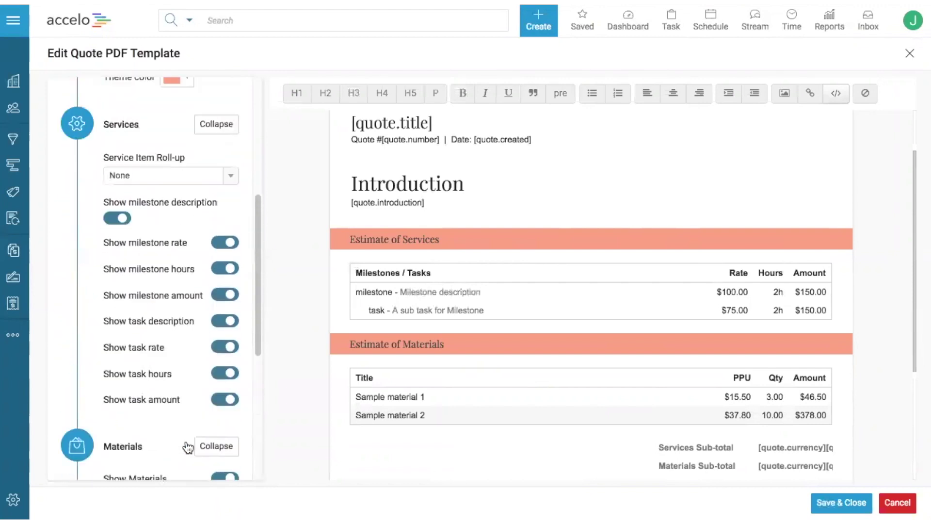
{"action": "scroll", "coordinate": [188, 448], "scroll_direction": "up", "scroll_amount": 4}
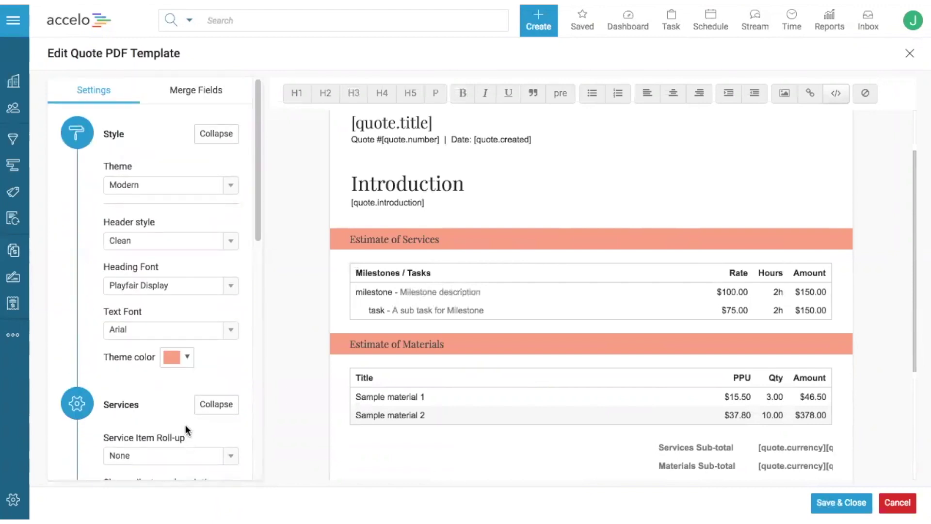
{"action": "left_click", "coordinate": [193, 100]}
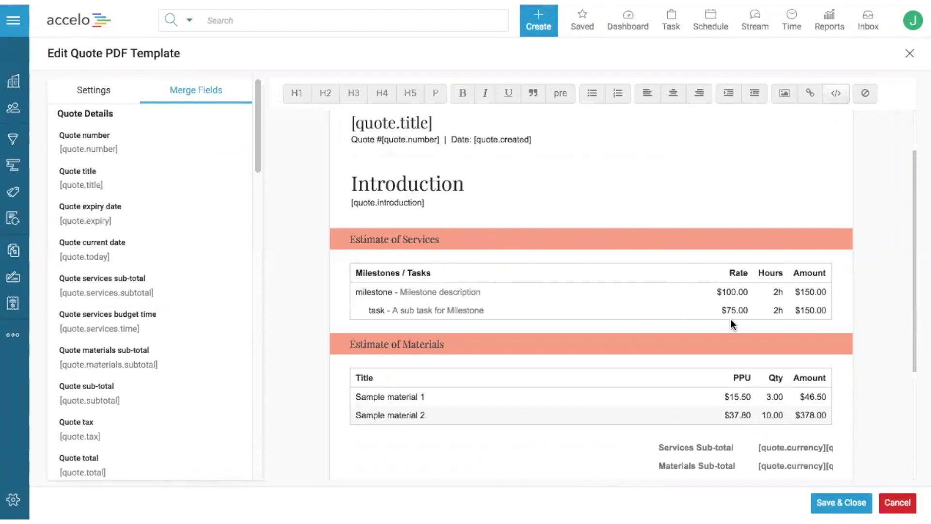
Close the PDF template editor and exit back to the List Quote Templates page
{"action": "left_click", "coordinate": [895, 502]}
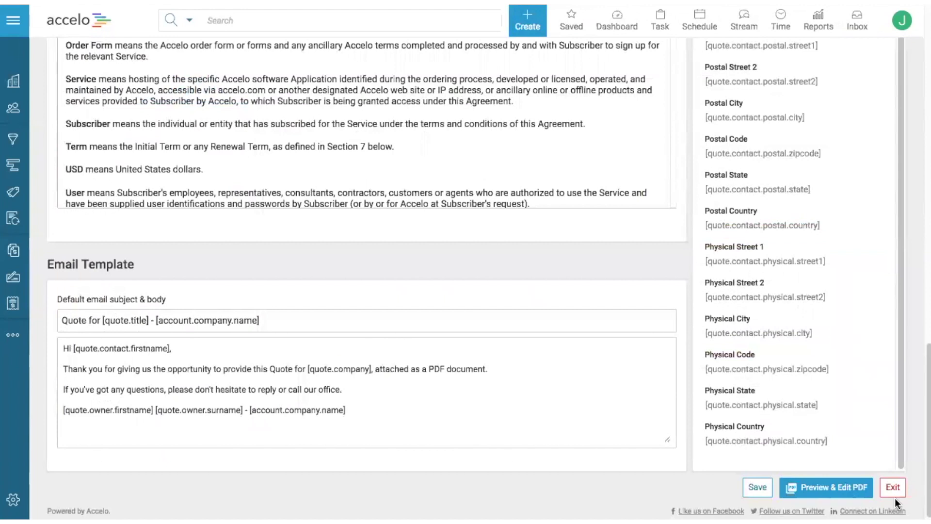
{"action": "left_click", "coordinate": [892, 492]}
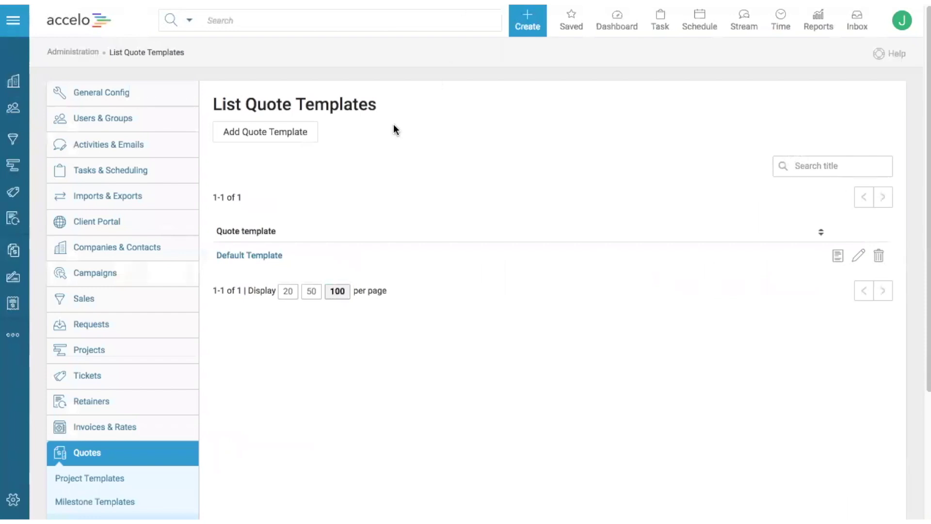
Add a new quote template titled 'Digital Transformation - Fixed Fee'
{"action": "left_click", "coordinate": [271, 134]}
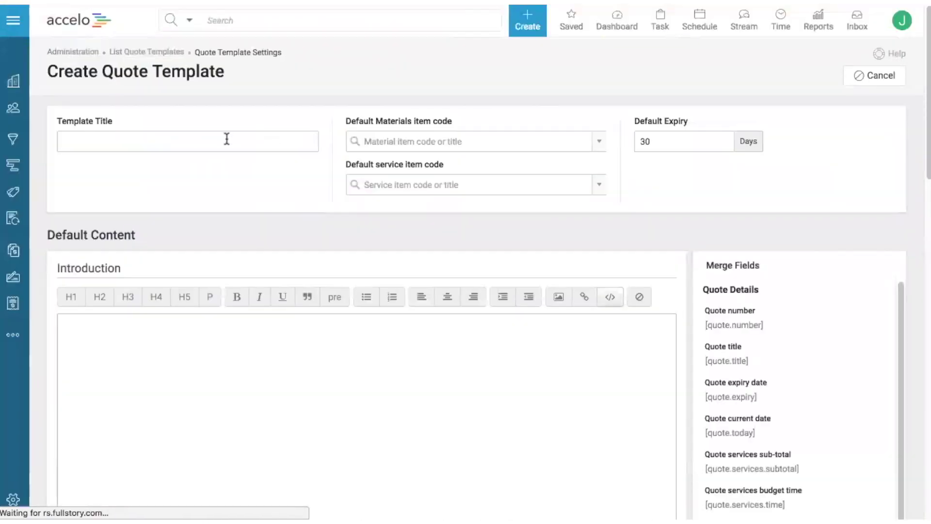
{"action": "left_click", "coordinate": [226, 139]}
{"action": "type", "text": "Digital "}
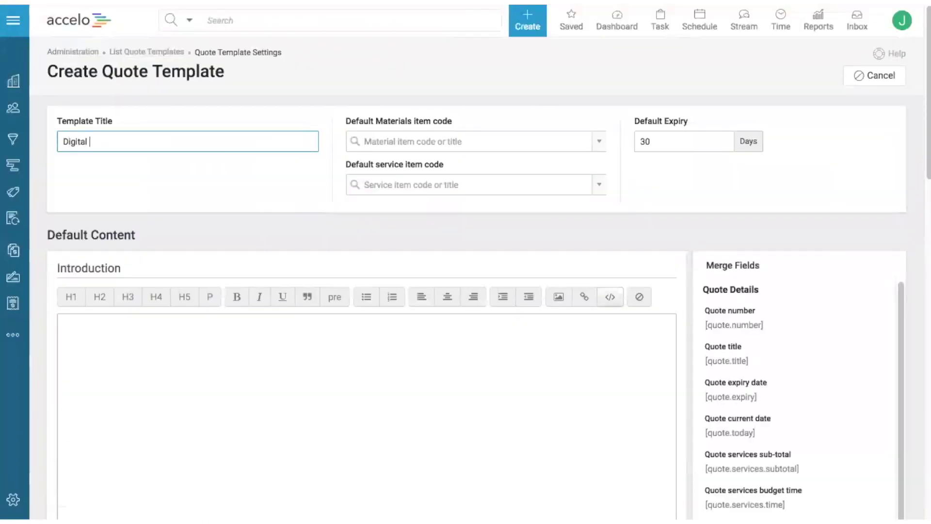
{"action": "type", "text": "Transformation - Fixed Fee"}
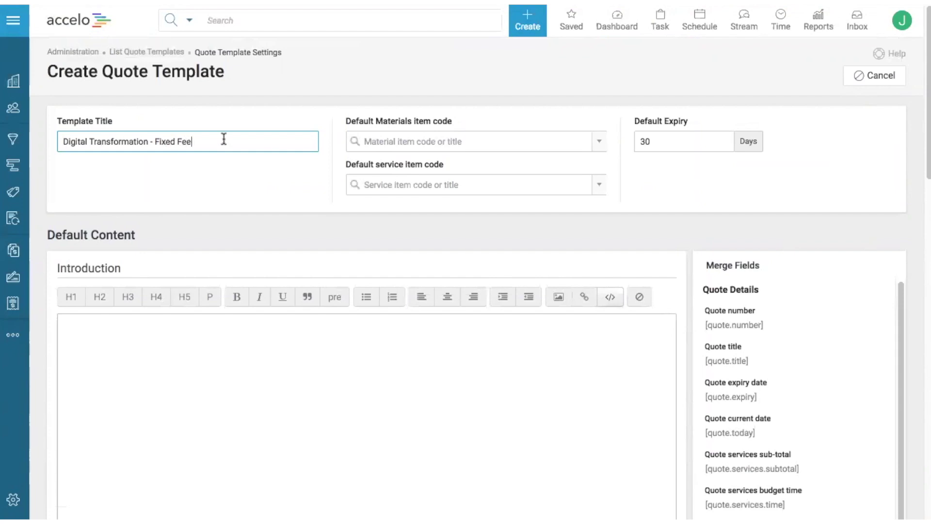
{"action": "left_click", "coordinate": [158, 181]}
Copy the quote text from TextEdit into the Introduction and remove the leading blank lines
{"action": "scroll", "coordinate": [159, 181], "scroll_direction": "down", "scroll_amount": 4}
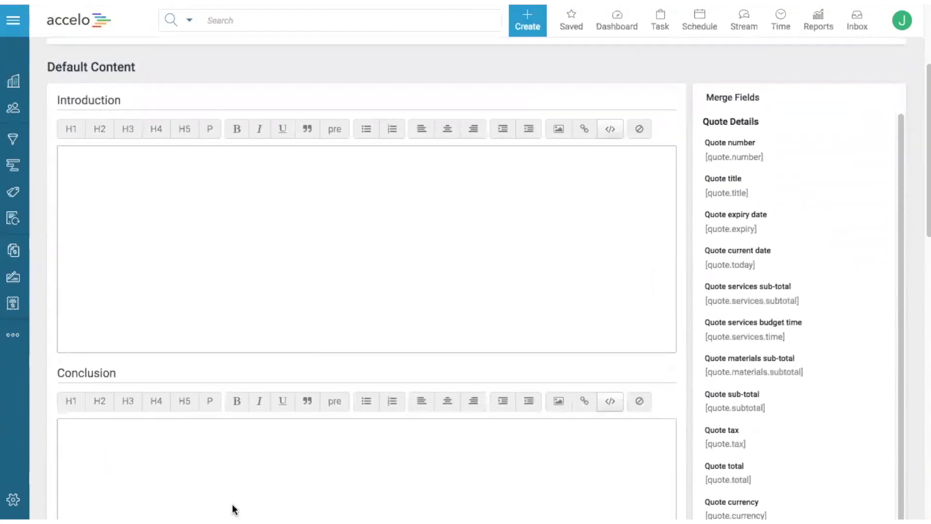
{"action": "mouse_move", "coordinate": [291, 504]}
{"action": "left_click", "coordinate": [566, 503]}
{"action": "key", "text": "shift+super+Up"}
{"action": "key", "text": "super+c"}
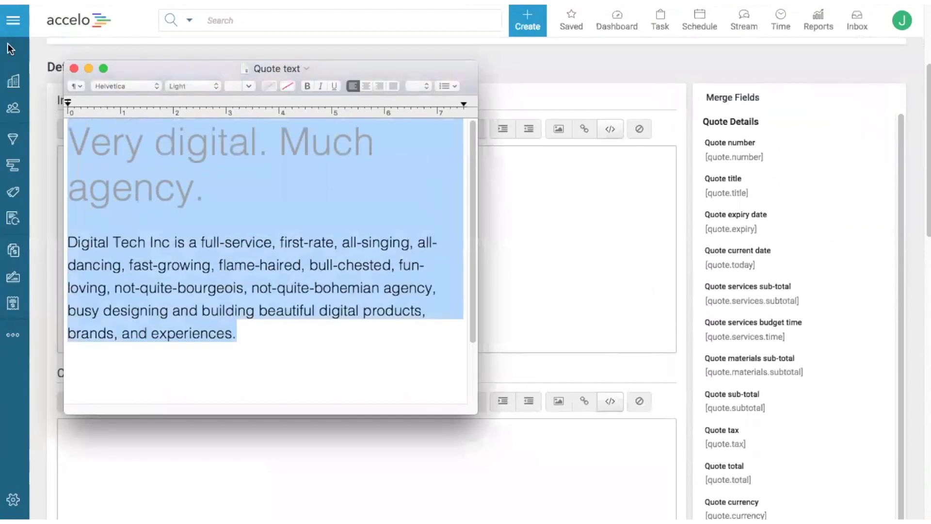
{"action": "left_click", "coordinate": [557, 208]}
{"action": "left_click", "coordinate": [103, 164]}
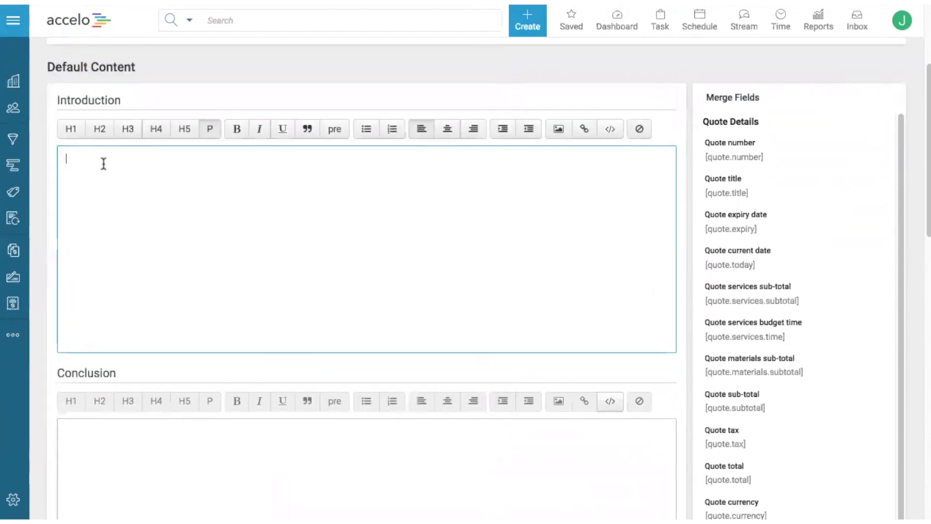
{"action": "key", "text": "super+v"}
{"action": "left_click", "coordinate": [68, 269]}
{"action": "key", "text": "BackSpace"}
{"action": "key", "text": "BackSpace"}
{"action": "key", "text": "BackSpace"}
{"action": "key", "text": "BackSpace"}
{"action": "key", "text": "BackSpace"}
{"action": "key", "text": "BackSpace"}
{"action": "key", "text": "BackSpace"}
{"action": "key", "text": "BackSpace"}
{"action": "key", "text": "BackSpace"}
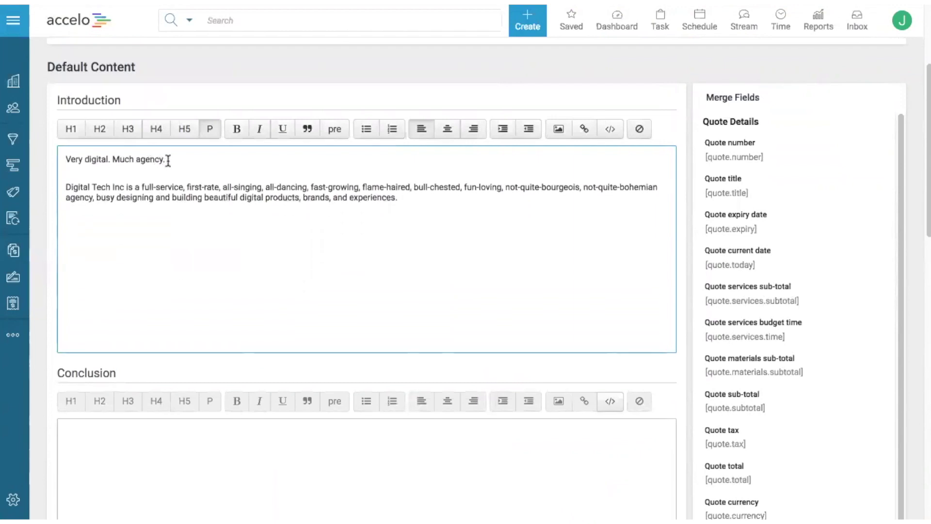
Make 'Very digital. Much agency.' an H2 heading and add a 'Hello' line below it
{"action": "left_click_drag", "start_coordinate": [166, 159], "coordinate": [57, 161]}
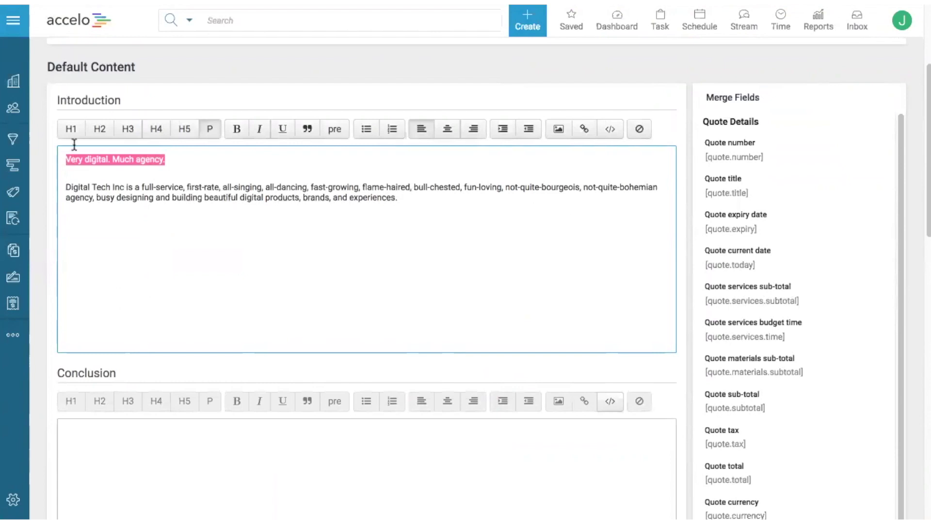
{"action": "left_click", "coordinate": [99, 129]}
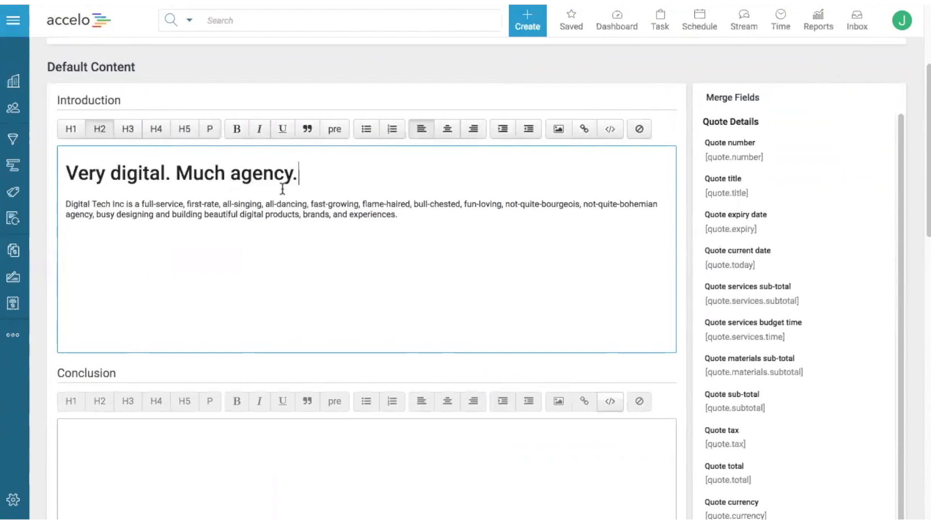
{"action": "key", "text": "Return"}
{"action": "key", "text": "Return"}
{"action": "type", "text": "Hello"}
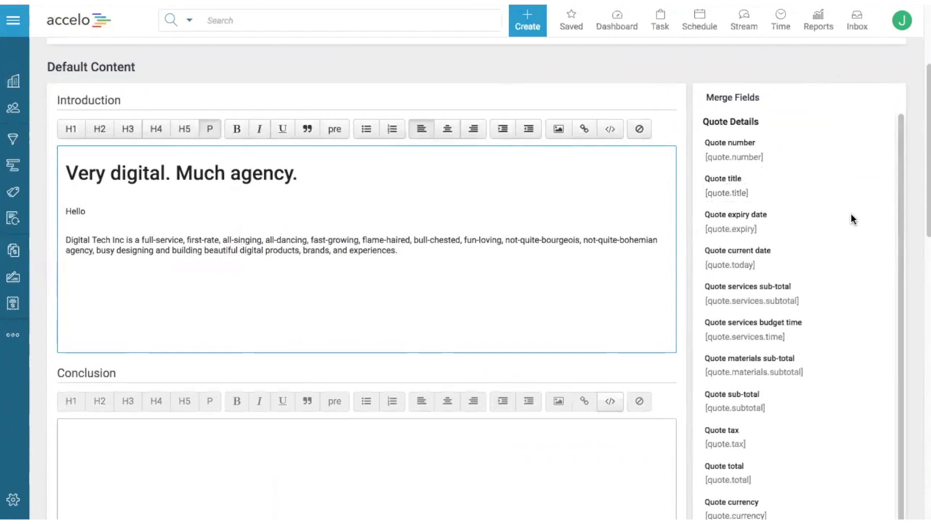
Complete the greeting with the first-name merge field and 'we are very excited to have come onboard with us!'
{"action": "scroll", "coordinate": [852, 216], "scroll_direction": "down", "scroll_amount": 8}
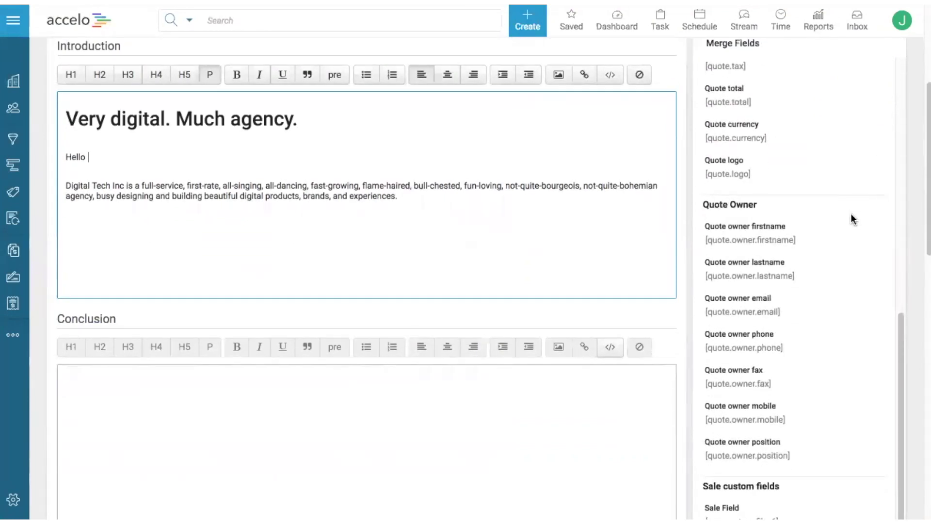
{"action": "scroll", "coordinate": [851, 214], "scroll_direction": "down", "scroll_amount": 8}
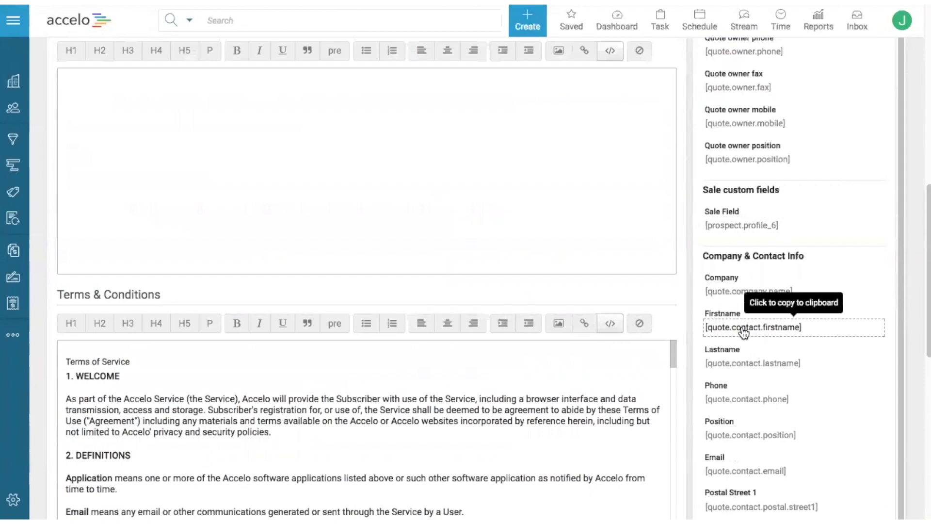
{"action": "scroll", "coordinate": [368, 218], "scroll_direction": "up", "scroll_amount": 10}
{"action": "left_click", "coordinate": [142, 186]}
{"action": "type", "text": "[quote.contact.firstname]"}
{"action": "type", "text": "-"}
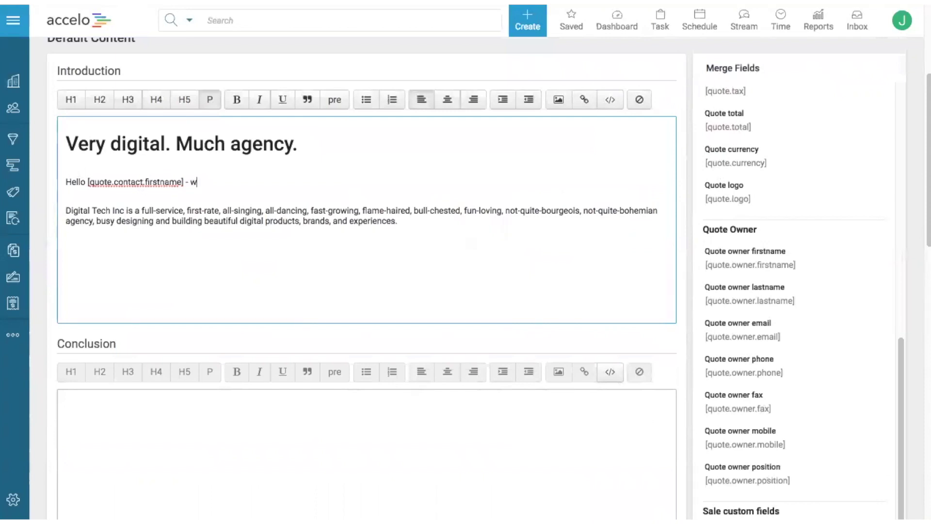
{"action": "type", "text": "are very excited to have "}
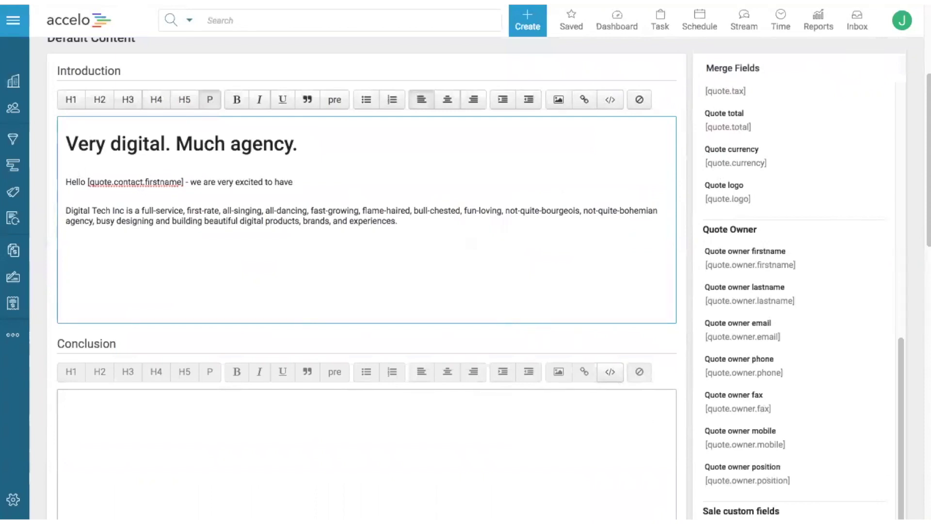
{"action": "type", "text": "come onboard with us!"}
Insert [quote.company.name] after 'have' in the greeting
{"action": "scroll", "coordinate": [747, 310], "scroll_direction": "down", "scroll_amount": 15}
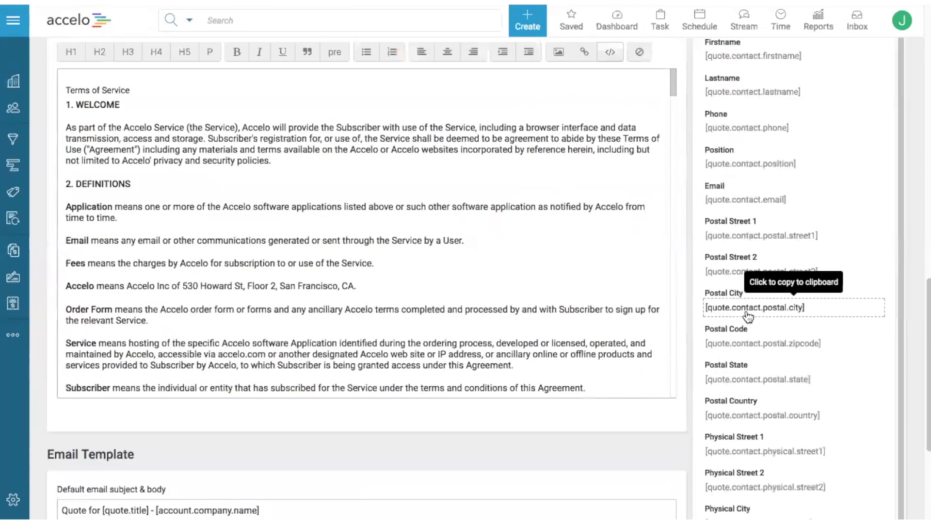
{"action": "scroll", "coordinate": [747, 310], "scroll_direction": "up", "scroll_amount": 8}
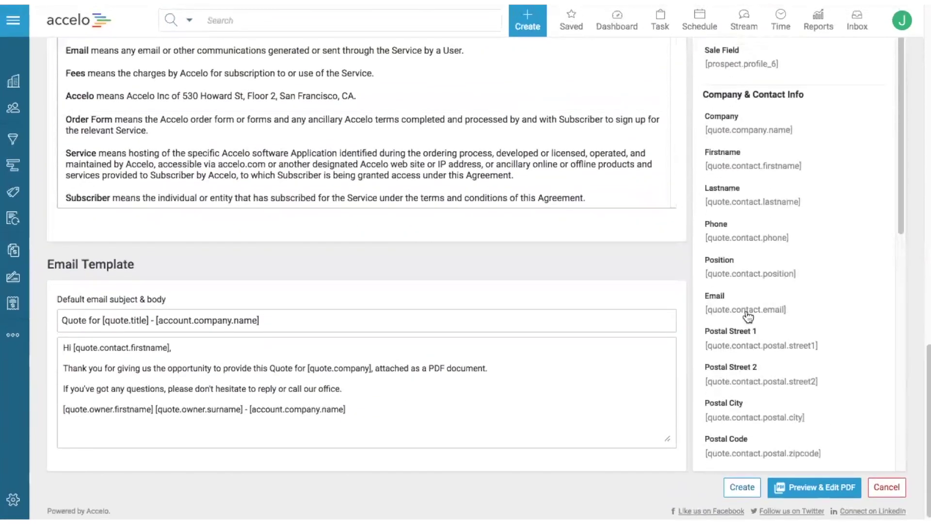
{"action": "scroll", "coordinate": [750, 303], "scroll_direction": "up", "scroll_amount": 1}
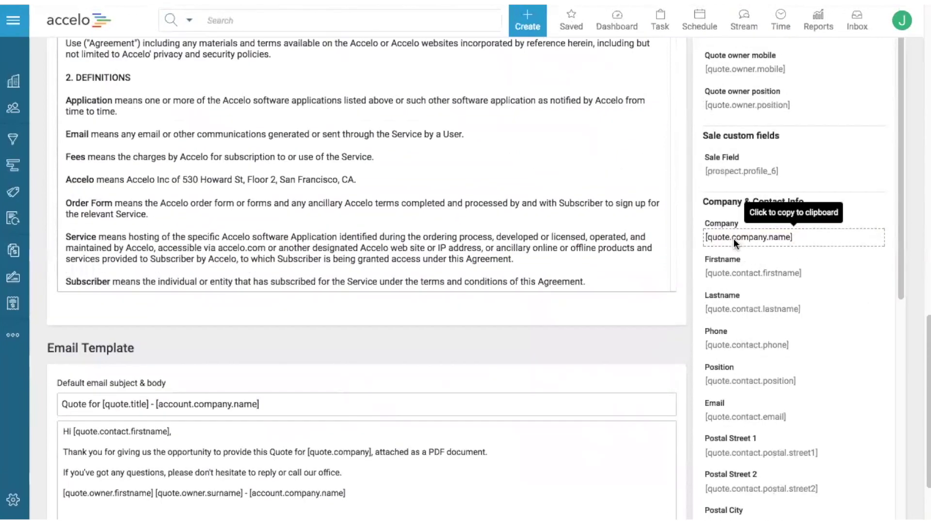
{"action": "scroll", "coordinate": [511, 226], "scroll_direction": "up", "scroll_amount": 15}
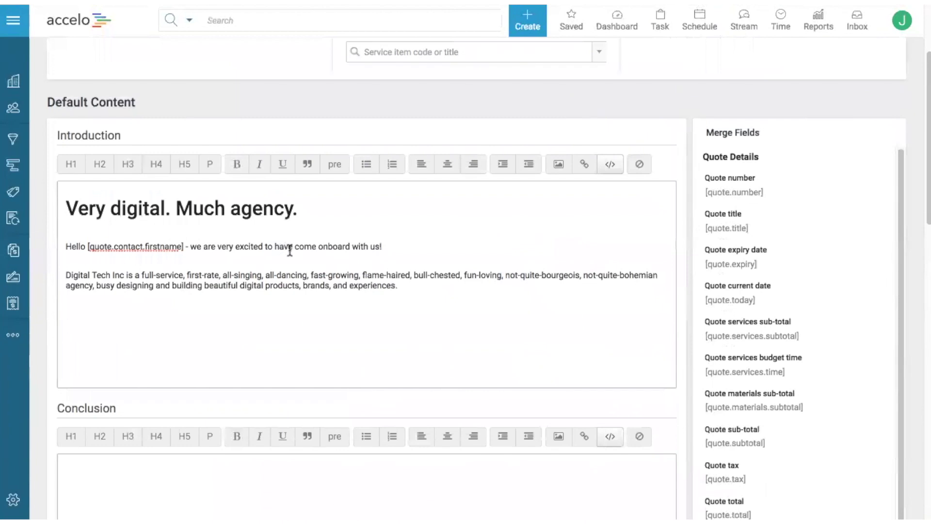
{"action": "left_click", "coordinate": [293, 246]}
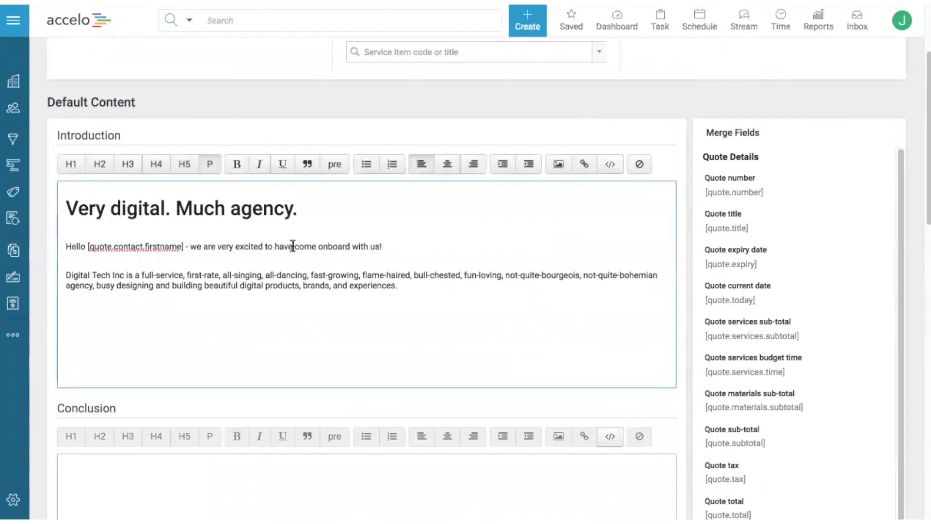
{"action": "type", "text": "[quote.company.name]"}
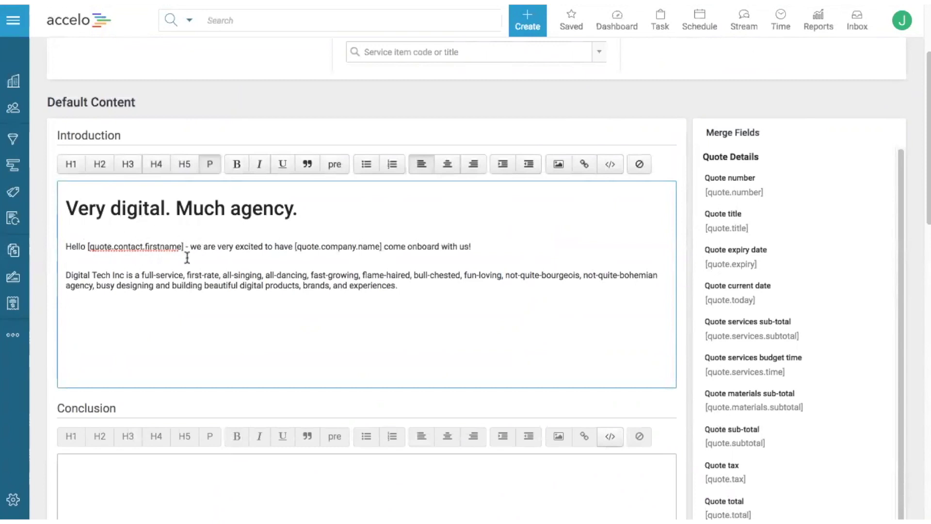
Drag customer journey.png from the Quote Webinar folder into the Introduction
{"action": "left_click", "coordinate": [428, 305]}
{"action": "mouse_move", "coordinate": [470, 507]}
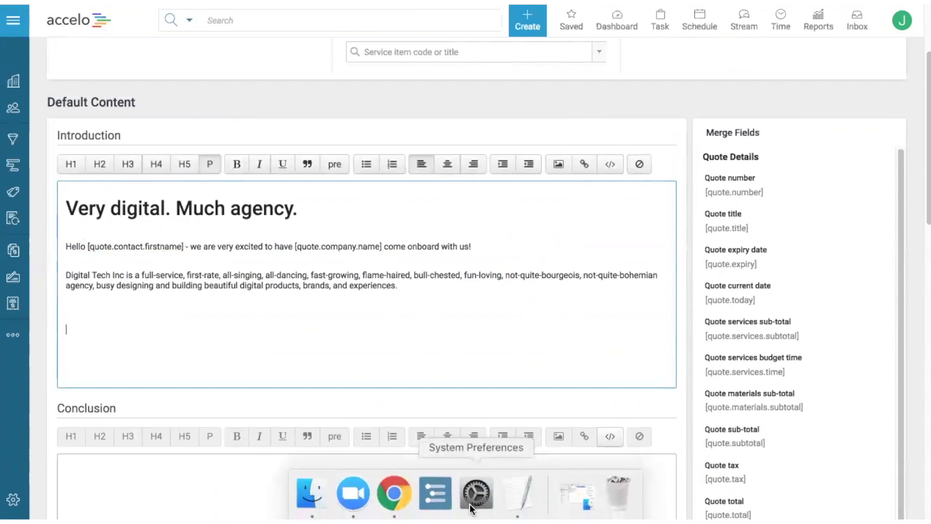
{"action": "left_click", "coordinate": [572, 496]}
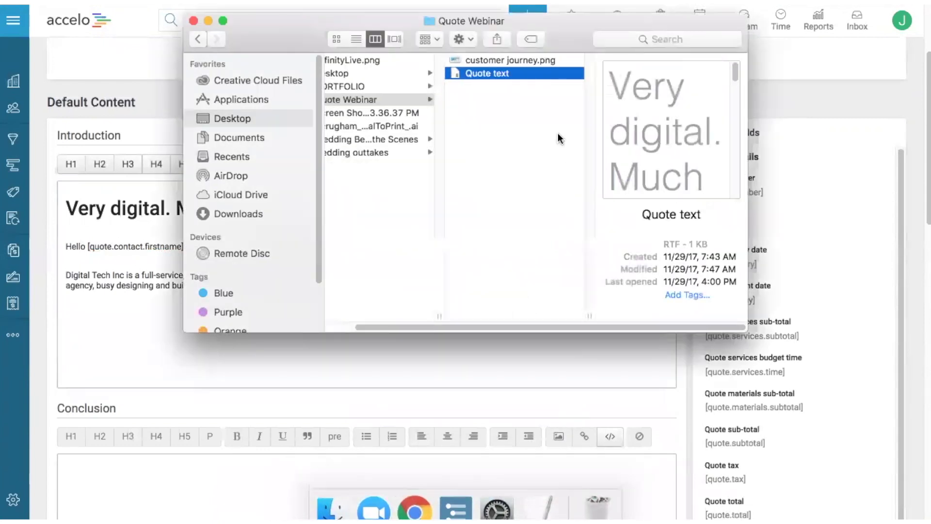
{"action": "left_click_drag", "start_coordinate": [502, 61], "coordinate": [121, 329]}
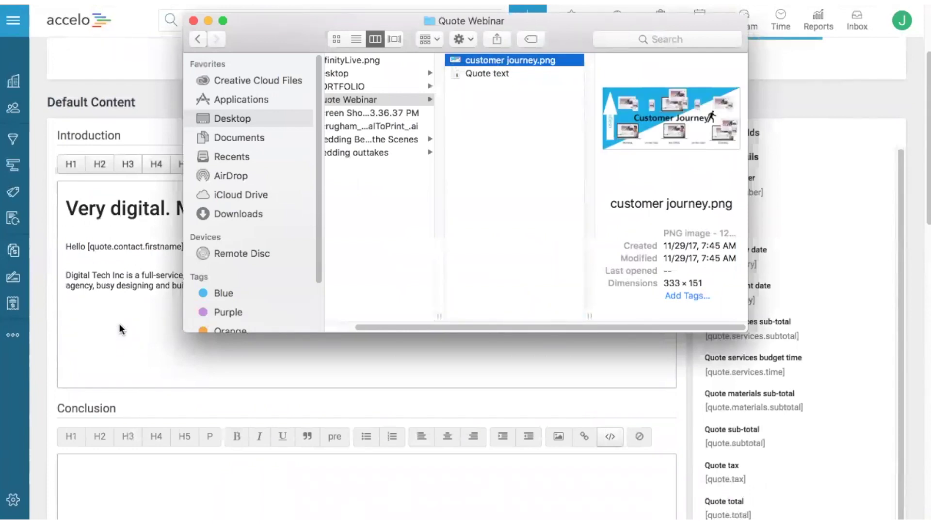
{"action": "left_click", "coordinate": [66, 276]}
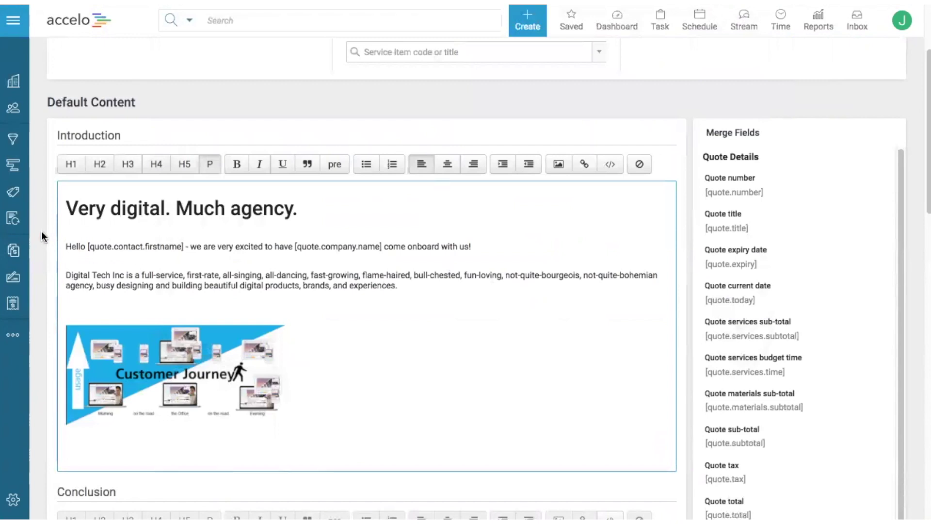
Copy the 'A summary, in contrast' paragraph from the Quote text document
{"action": "scroll", "coordinate": [42, 236], "scroll_direction": "down", "scroll_amount": 5}
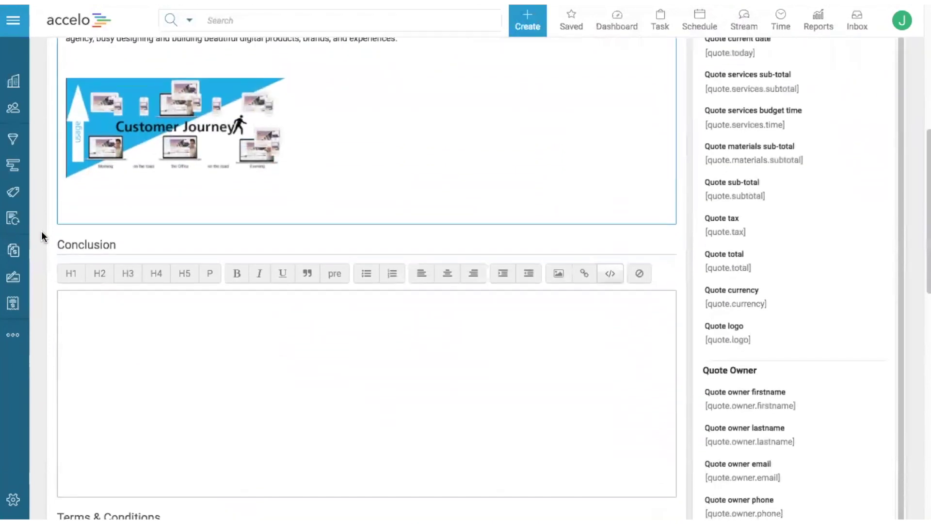
{"action": "scroll", "coordinate": [42, 232], "scroll_direction": "down", "scroll_amount": 1}
{"action": "left_click", "coordinate": [181, 294]}
{"action": "mouse_move", "coordinate": [333, 514]}
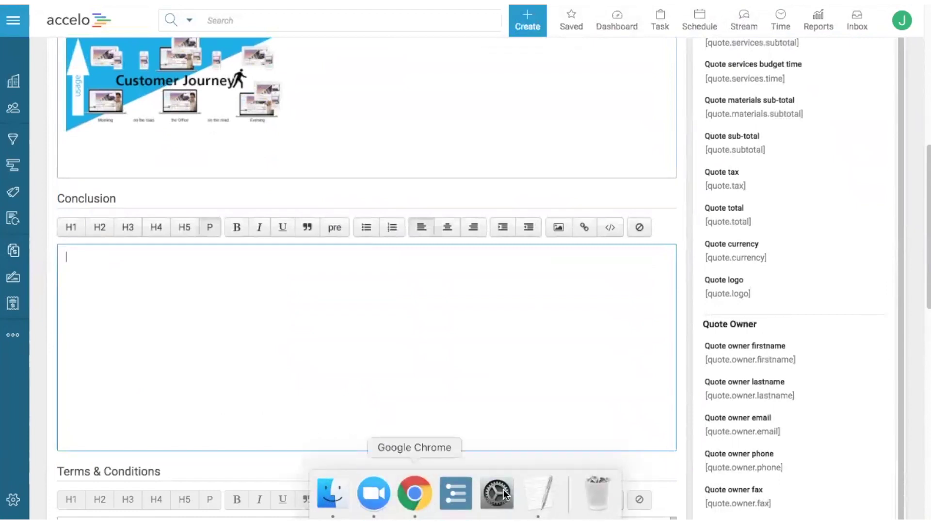
{"action": "left_click", "coordinate": [331, 492]}
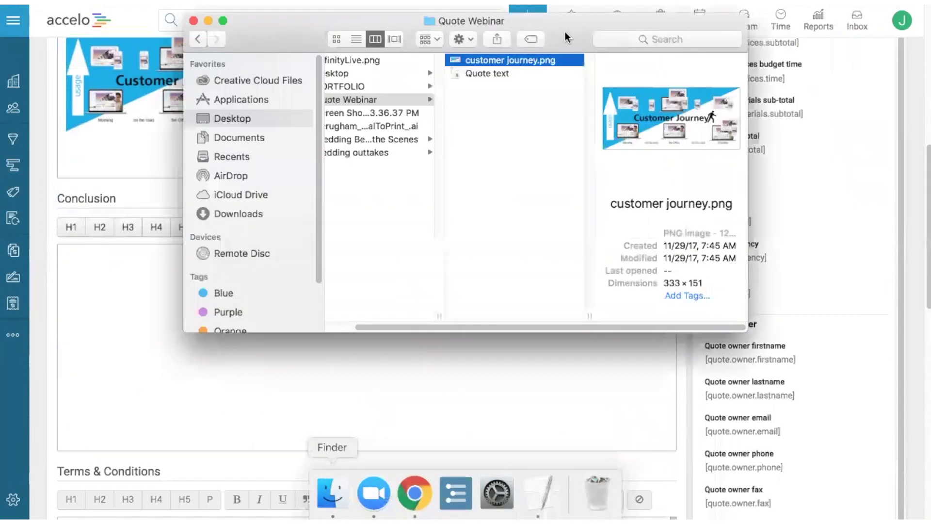
{"action": "double_click", "coordinate": [487, 74]}
{"action": "scroll", "coordinate": [273, 195], "scroll_direction": "down", "scroll_amount": 5}
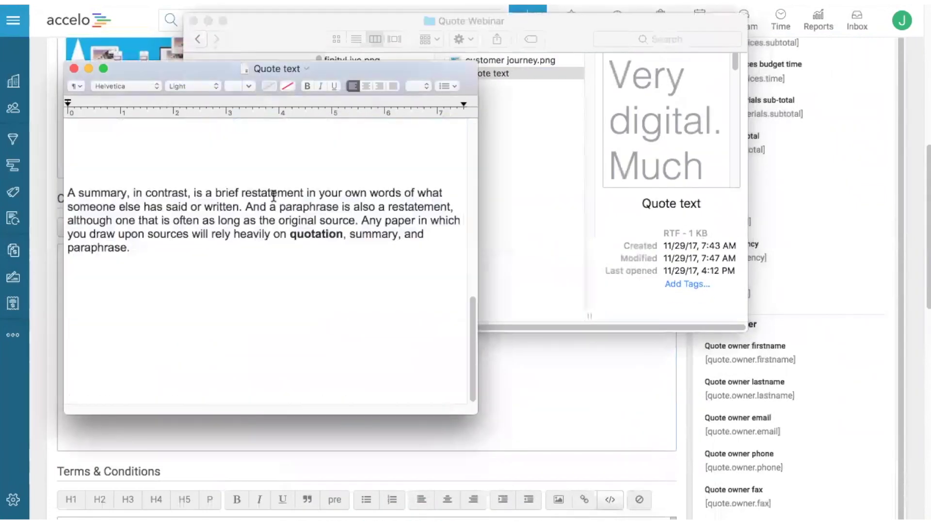
{"action": "scroll", "coordinate": [273, 195], "scroll_direction": "up", "scroll_amount": 5}
{"action": "left_click", "coordinate": [146, 397]}
{"action": "left_click", "coordinate": [54, 343], "text": "shift"}
{"action": "key", "text": "super+c"}
Paste the paragraph into the Conclusion and delete the blank lines above it
{"action": "left_click", "coordinate": [665, 392]}
{"action": "key", "text": "super+v"}
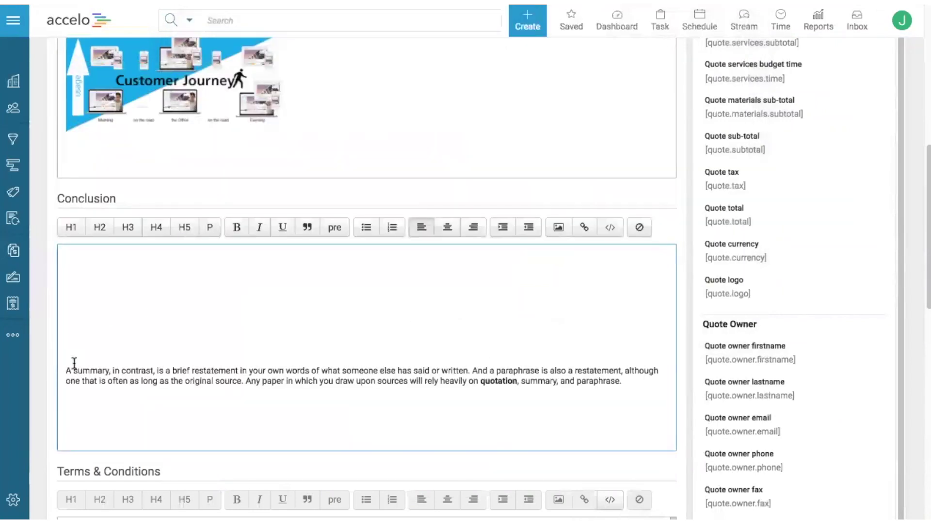
{"action": "left_click", "coordinate": [66, 370]}
{"action": "key", "text": "BackSpace"}
{"action": "key", "text": "BackSpace"}
{"action": "key", "text": "BackSpace"}
{"action": "key", "text": "BackSpace"}
{"action": "key", "text": "BackSpace"}
{"action": "key", "text": "BackSpace"}
{"action": "key", "text": "BackSpace"}
{"action": "key", "text": "BackSpace"}
{"action": "key", "text": "BackSpace"}
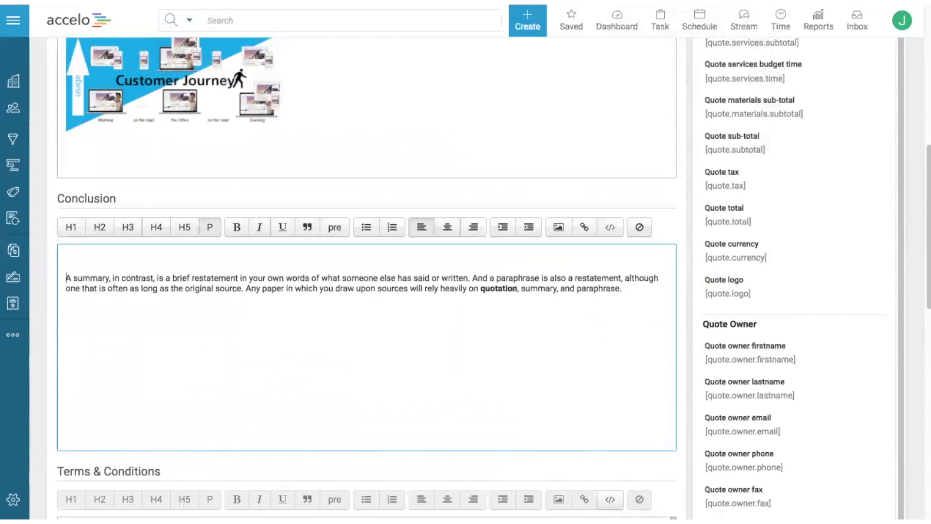
{"action": "key", "text": "BackSpace"}
{"action": "scroll", "coordinate": [367, 278], "scroll_direction": "down", "scroll_amount": 3}
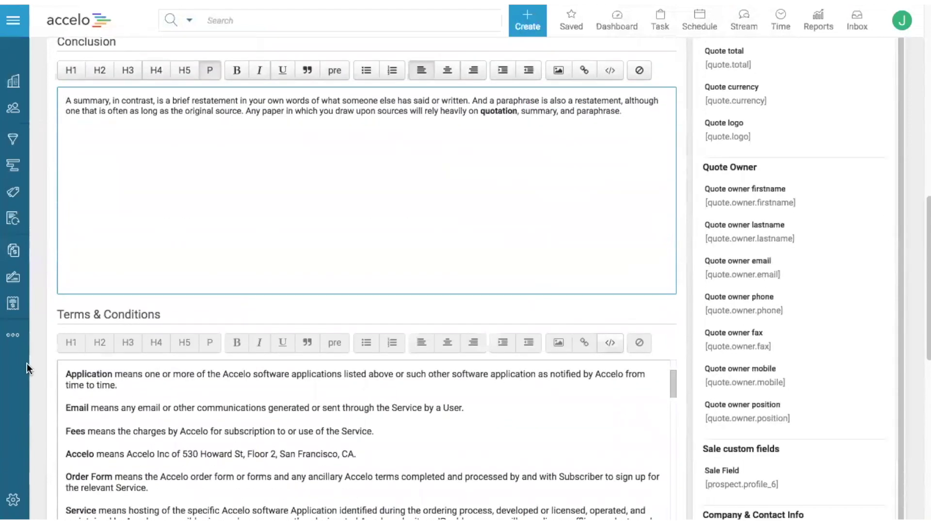
Delete all terms and conditions text after section 3.7
{"action": "scroll", "coordinate": [54, 346], "scroll_direction": "down", "scroll_amount": 4}
{"action": "scroll", "coordinate": [349, 340], "scroll_direction": "down", "scroll_amount": 3}
{"action": "scroll", "coordinate": [350, 339], "scroll_direction": "down", "scroll_amount": 10}
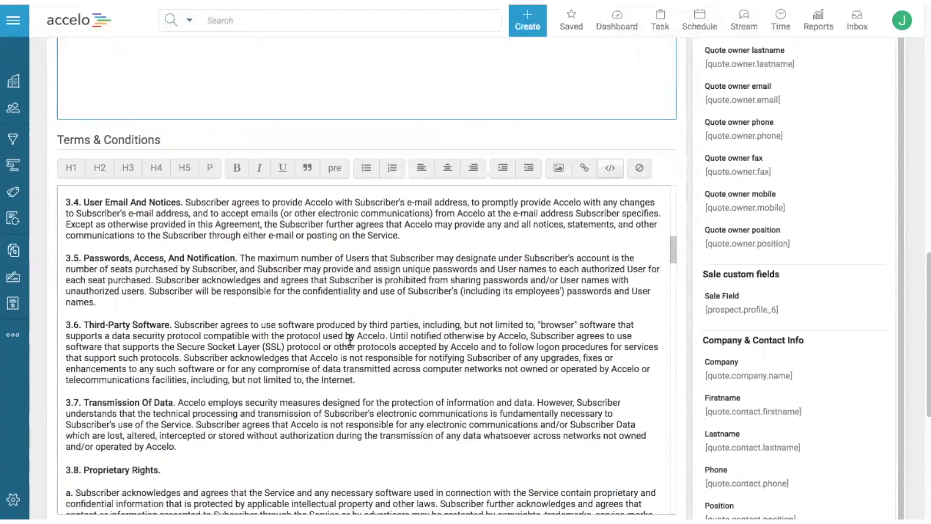
{"action": "scroll", "coordinate": [349, 339], "scroll_direction": "down", "scroll_amount": 5}
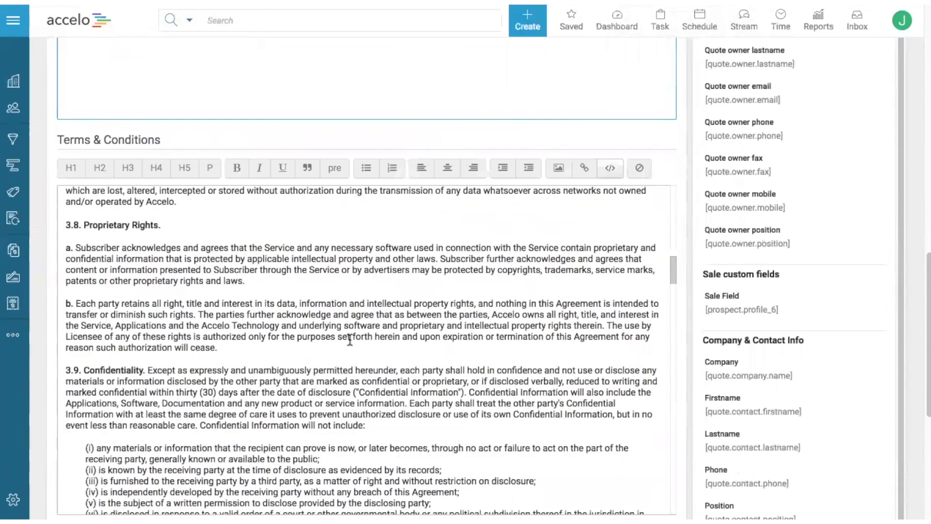
{"action": "left_click", "coordinate": [62, 222]}
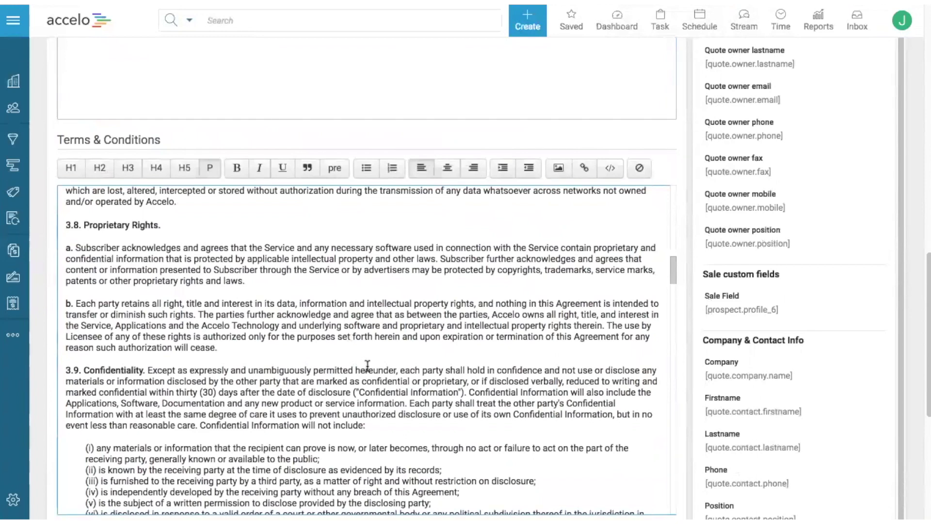
{"action": "scroll", "coordinate": [367, 366], "scroll_direction": "down", "scroll_amount": 10}
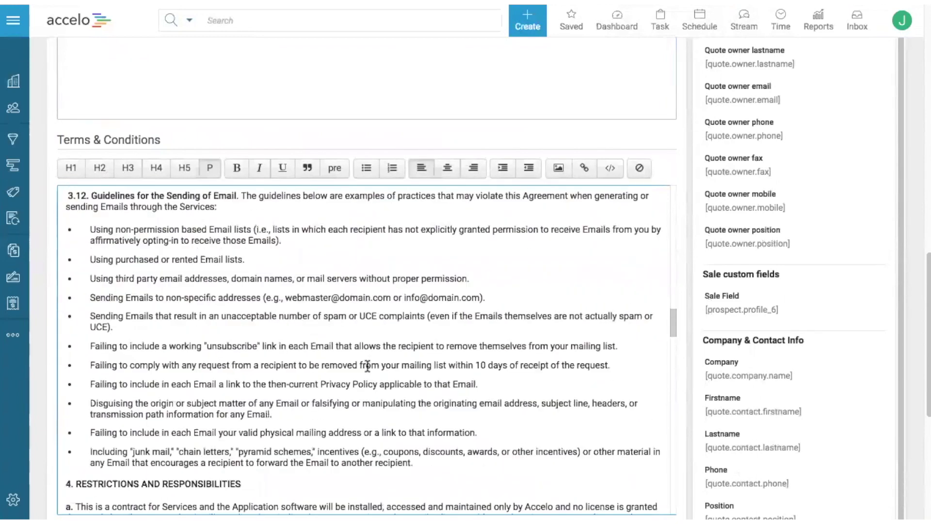
{"action": "scroll", "coordinate": [367, 366], "scroll_direction": "down", "scroll_amount": 20}
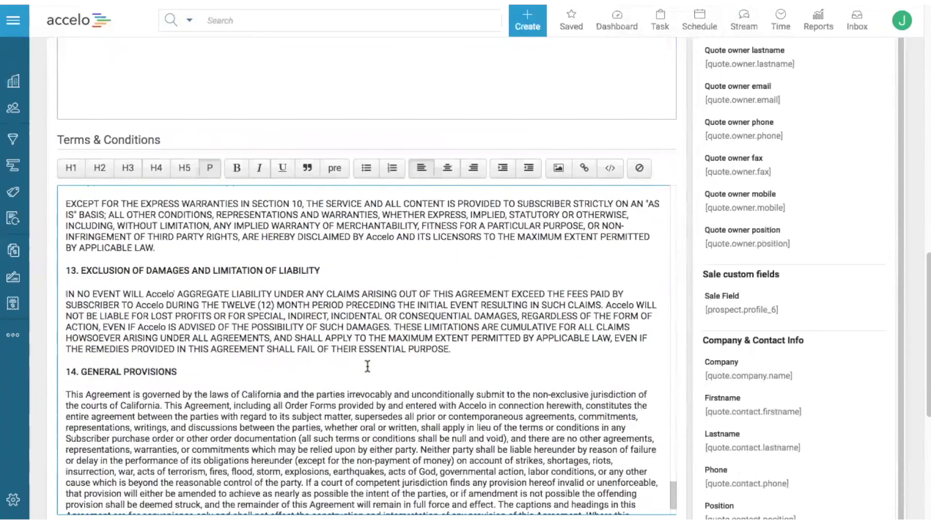
{"action": "scroll", "coordinate": [368, 366], "scroll_direction": "down", "scroll_amount": 6}
{"action": "left_click", "coordinate": [358, 191], "text": "shift"}
{"action": "key", "text": "Delete"}
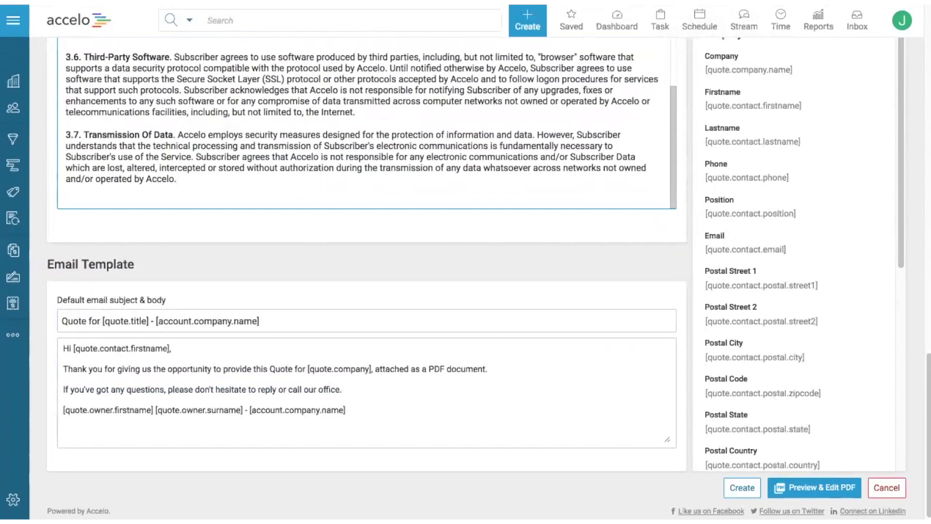
{"action": "left_click", "coordinate": [91, 236]}
Change the email greeting to 'Hello [quote.contact.firstname] !' and 'Thank you' to 'Thanks'
{"action": "double_click", "coordinate": [67, 348]}
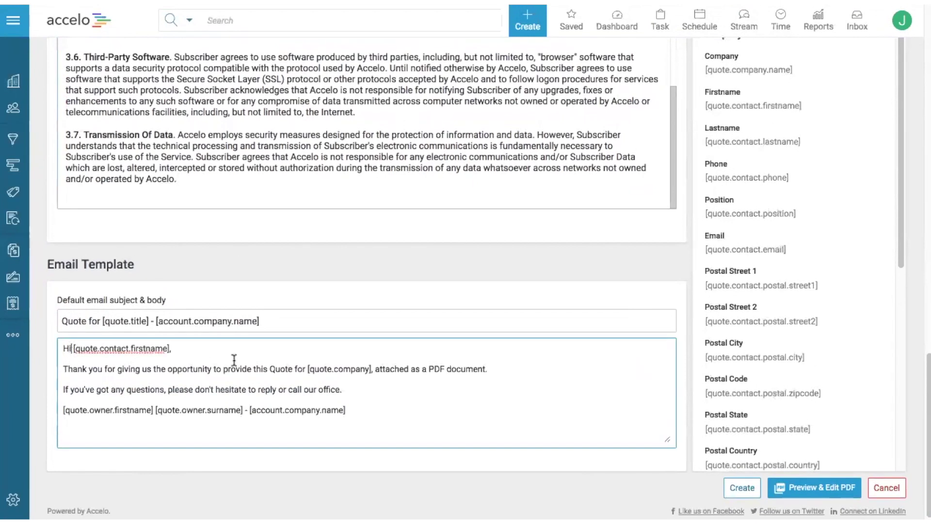
{"action": "type", "text": "Hello"}
{"action": "left_click", "coordinate": [199, 348]}
{"action": "key", "text": "BackSpace"}
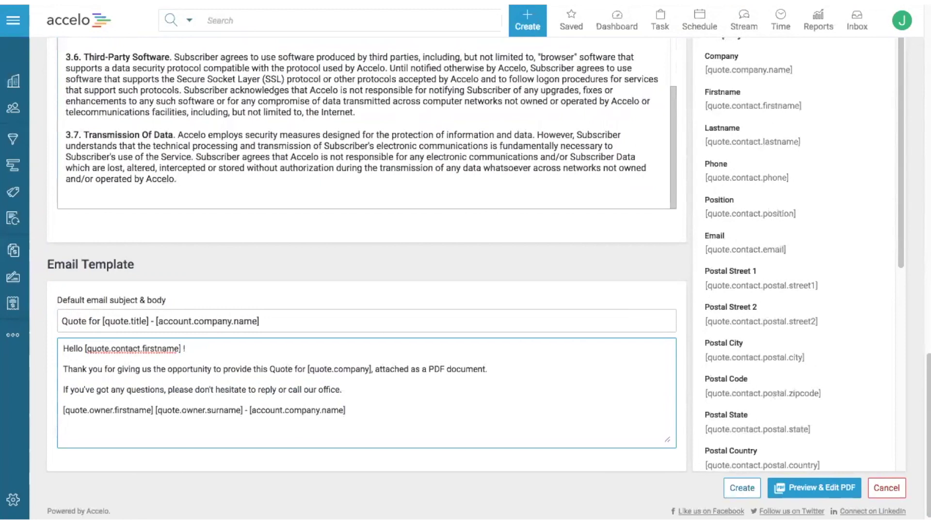
{"action": "type", "text": "!"}
{"action": "left_click", "coordinate": [102, 368]}
{"action": "key", "text": "BackSpace"}
{"action": "key", "text": "BackSpace"}
{"action": "key", "text": "BackSpace"}
{"action": "key", "text": "BackSpace"}
{"action": "type", "text": "s"}
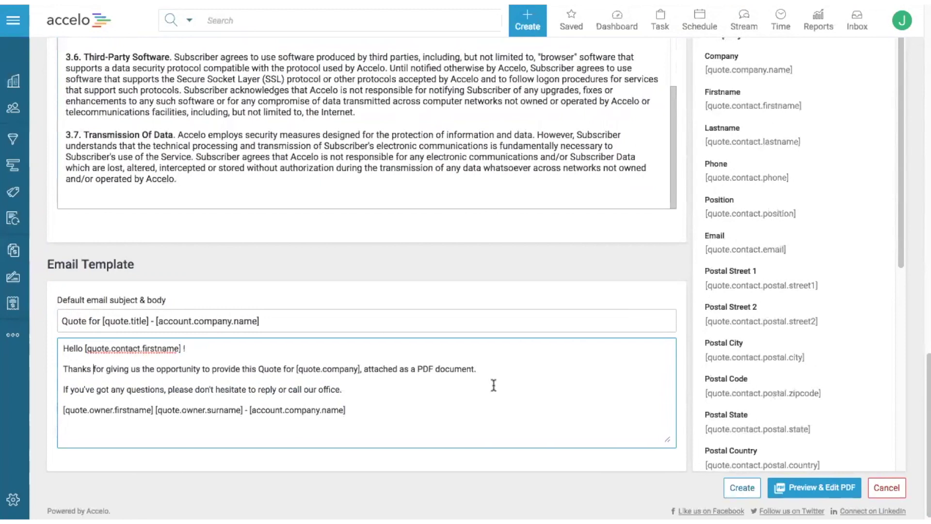
{"action": "left_click", "coordinate": [807, 488]}
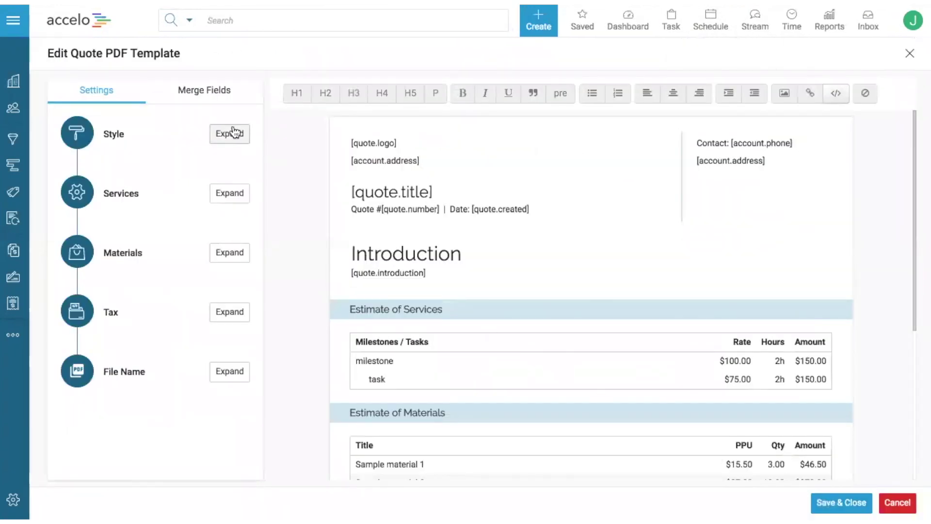
Set the PDF template's heading font and body text font to Arial
{"action": "left_click", "coordinate": [233, 133]}
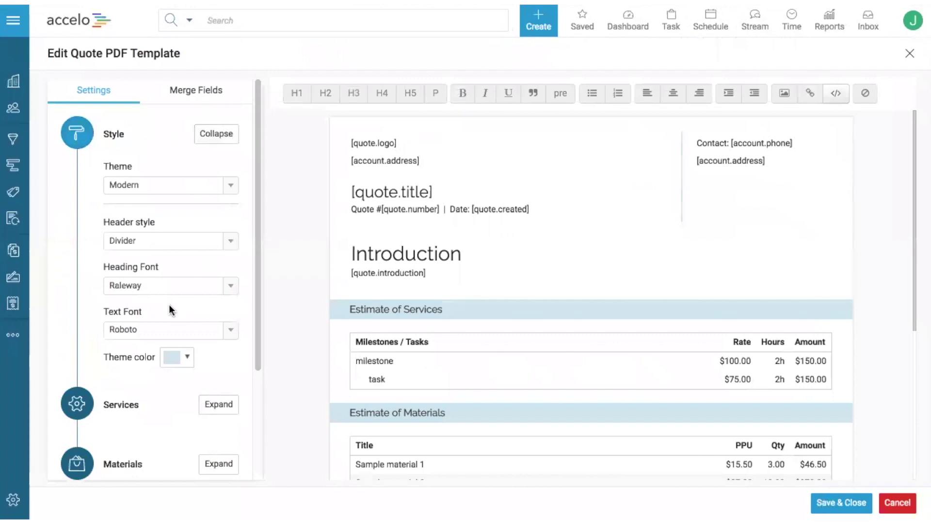
{"action": "left_click", "coordinate": [153, 285]}
{"action": "left_click", "coordinate": [126, 304]}
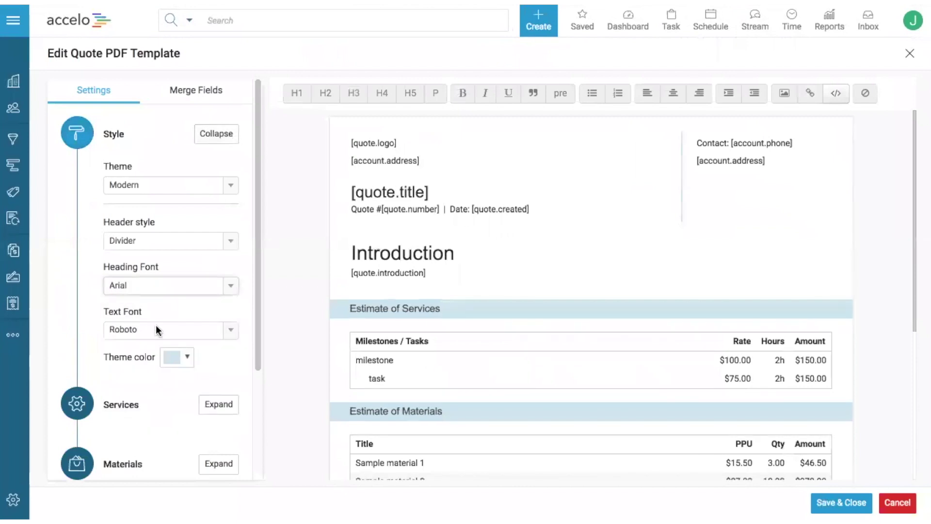
{"action": "left_click", "coordinate": [157, 327]}
{"action": "left_click", "coordinate": [118, 346]}
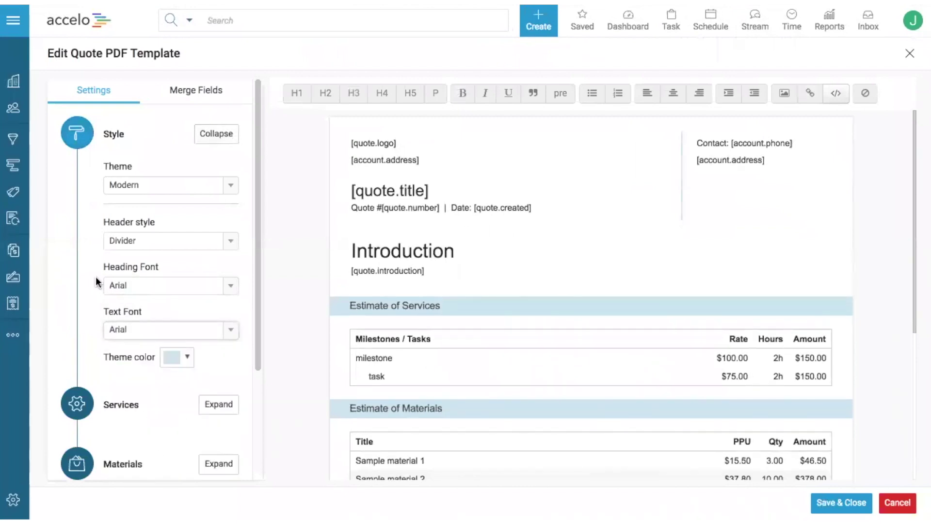
Switch off rate, hours and amount display for both milestones and tasks in Services
{"action": "scroll", "coordinate": [97, 277], "scroll_direction": "down", "scroll_amount": 3}
{"action": "left_click", "coordinate": [218, 262]}
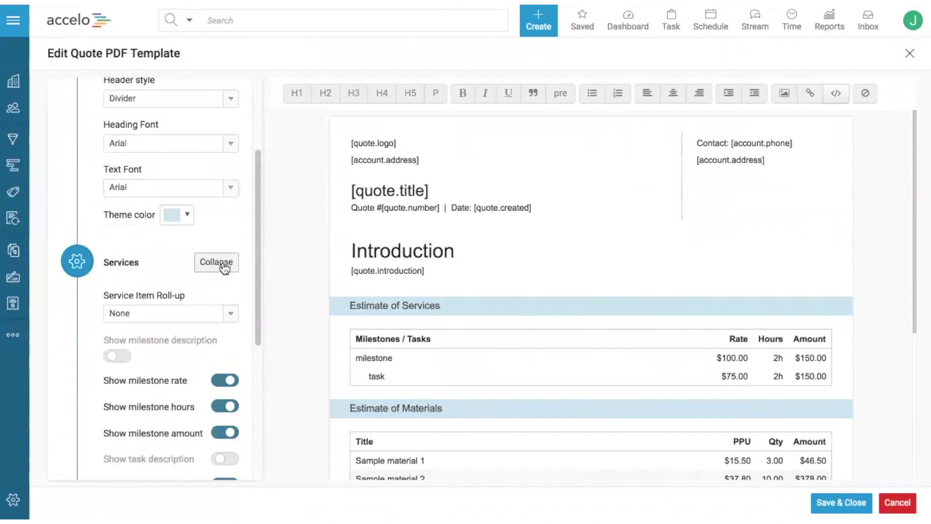
{"action": "scroll", "coordinate": [223, 264], "scroll_direction": "down", "scroll_amount": 3}
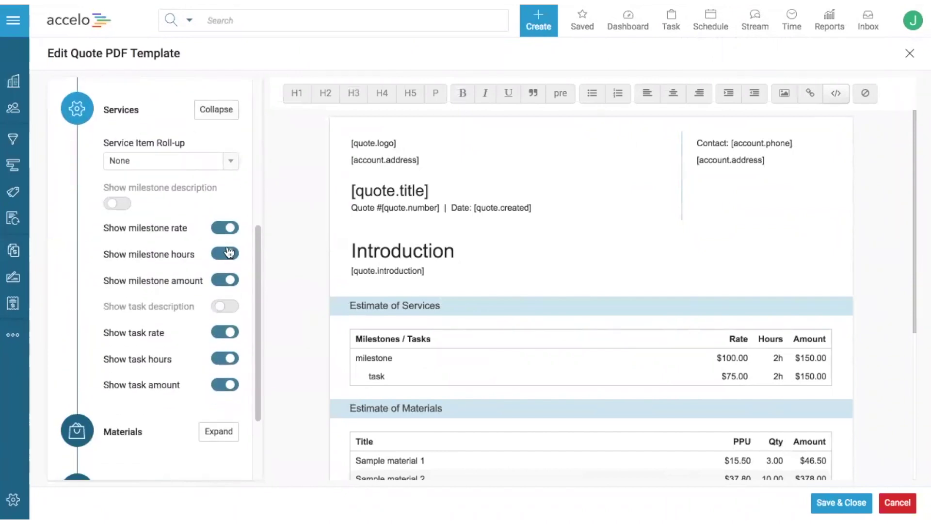
{"action": "left_click", "coordinate": [177, 164]}
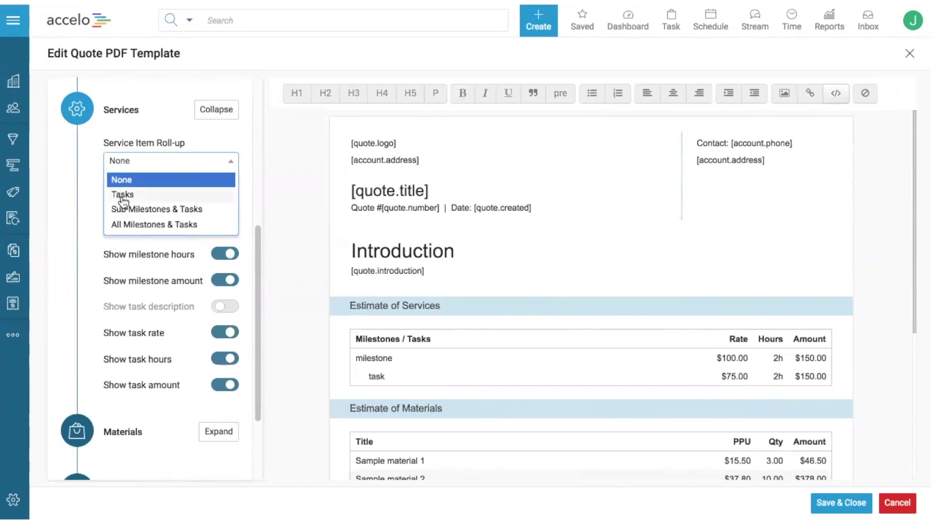
{"action": "left_click", "coordinate": [151, 226]}
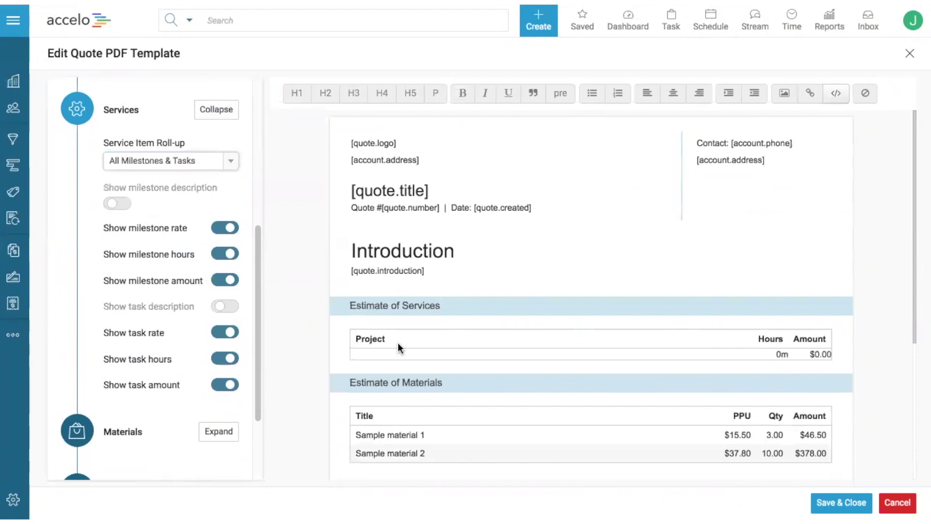
{"action": "left_click", "coordinate": [228, 228]}
{"action": "left_click", "coordinate": [225, 253]}
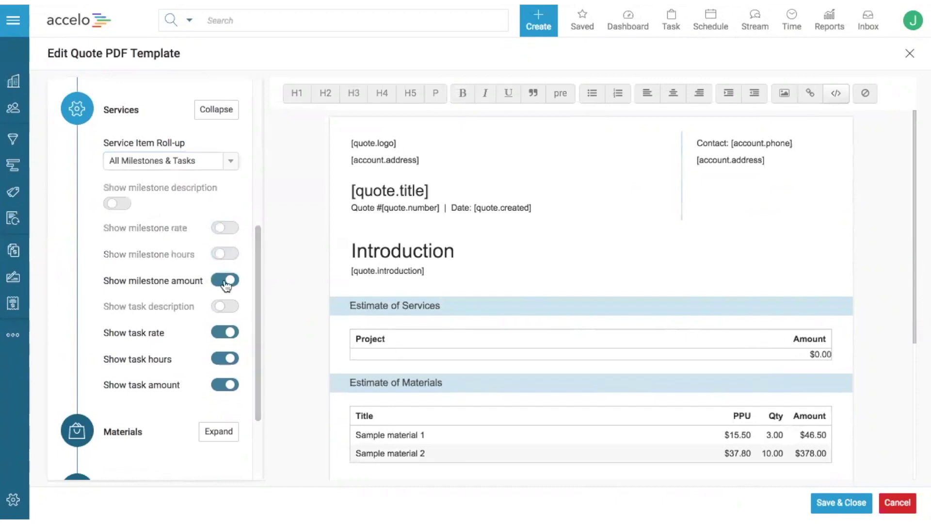
{"action": "left_click", "coordinate": [225, 280]}
{"action": "left_click", "coordinate": [227, 334]}
{"action": "left_click", "coordinate": [227, 358]}
{"action": "left_click", "coordinate": [229, 384]}
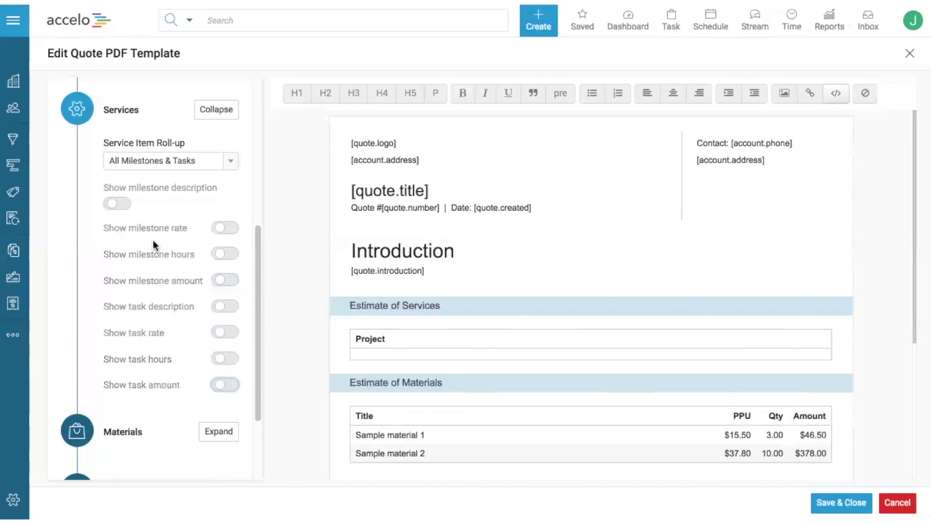
Hide the materials table, show milestone descriptions, and roll services up to Tasks only
{"action": "scroll", "coordinate": [111, 241], "scroll_direction": "down", "scroll_amount": 3}
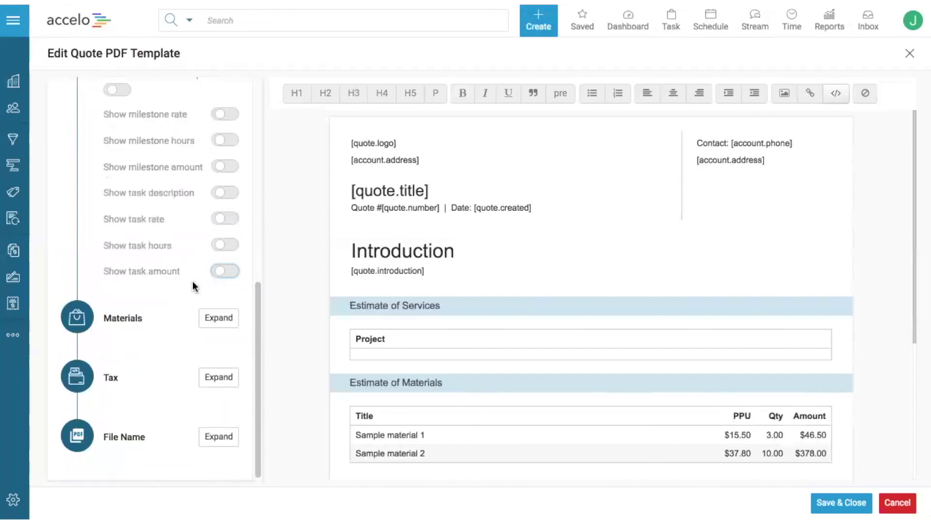
{"action": "left_click", "coordinate": [214, 317]}
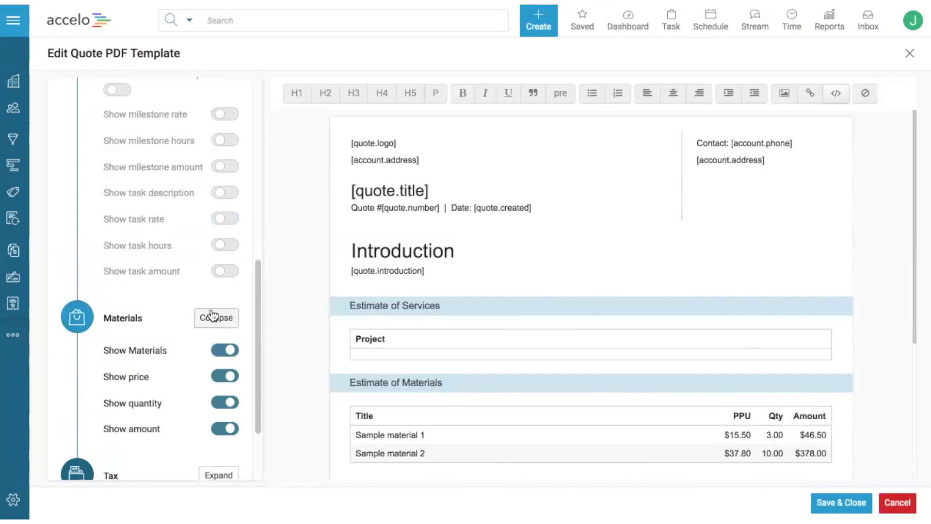
{"action": "left_click", "coordinate": [224, 351]}
{"action": "scroll", "coordinate": [200, 304], "scroll_direction": "up", "scroll_amount": 2}
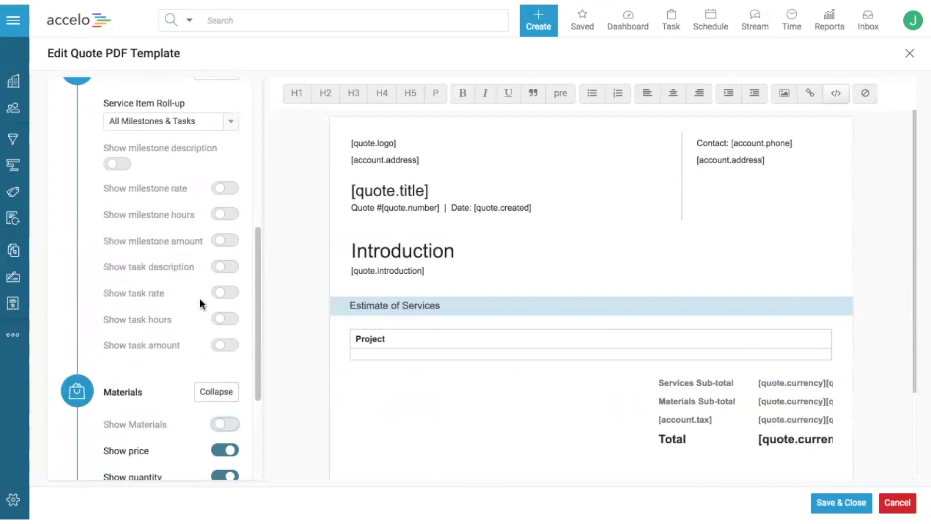
{"action": "left_click", "coordinate": [118, 164]}
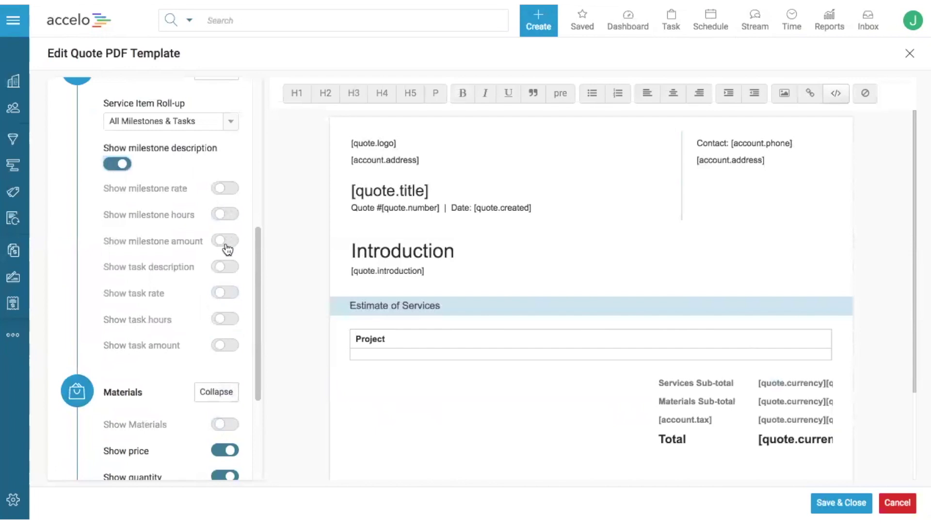
{"action": "left_click", "coordinate": [149, 120]}
{"action": "left_click", "coordinate": [144, 170]}
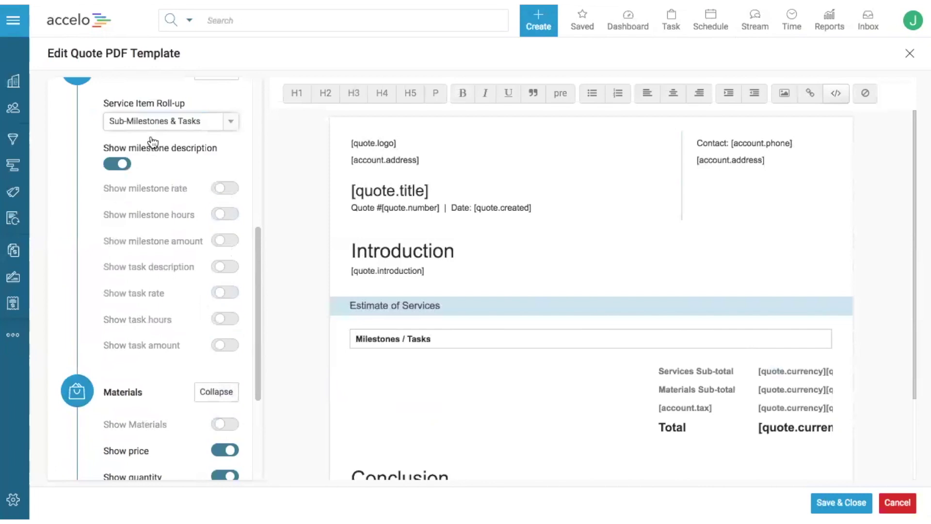
{"action": "left_click", "coordinate": [135, 123]}
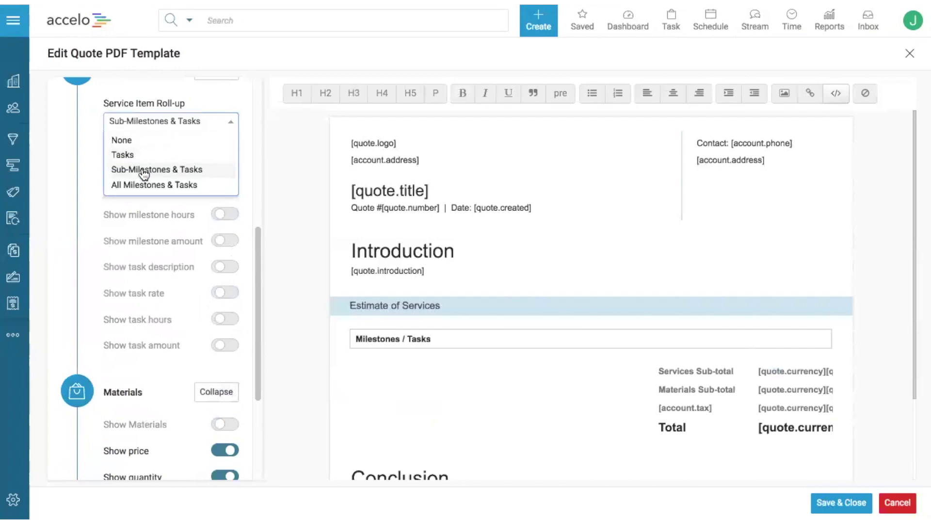
{"action": "left_click", "coordinate": [140, 155]}
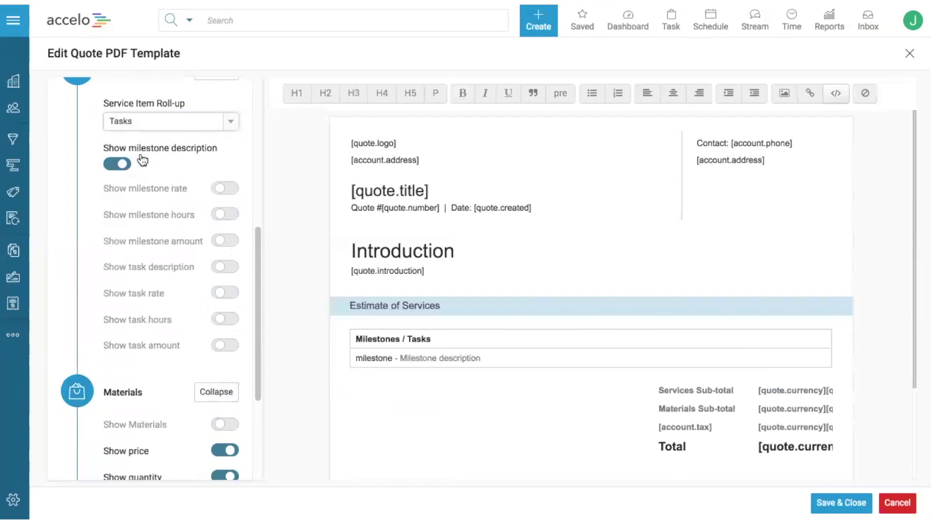
Save the PDF settings and create the Digital Transformation - Fixed Fee quote template
{"action": "scroll", "coordinate": [82, 185], "scroll_direction": "down", "scroll_amount": 4}
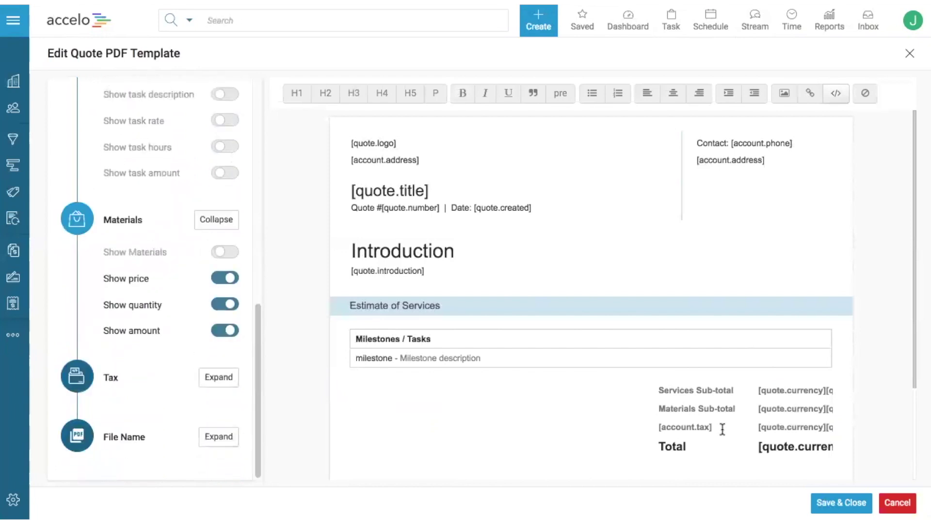
{"action": "left_click", "coordinate": [829, 503]}
{"action": "left_click", "coordinate": [737, 488]}
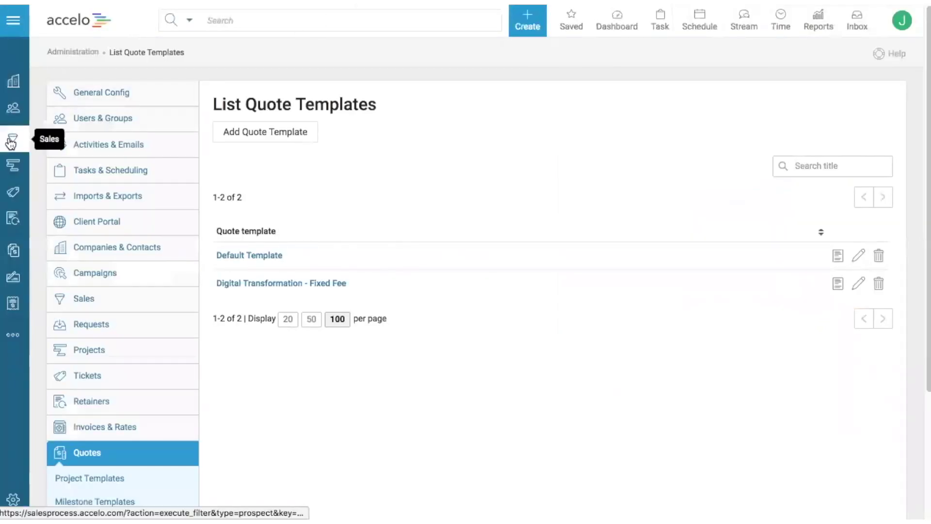
Go to the Sales list from the sidebar
{"action": "left_click", "coordinate": [10, 143]}
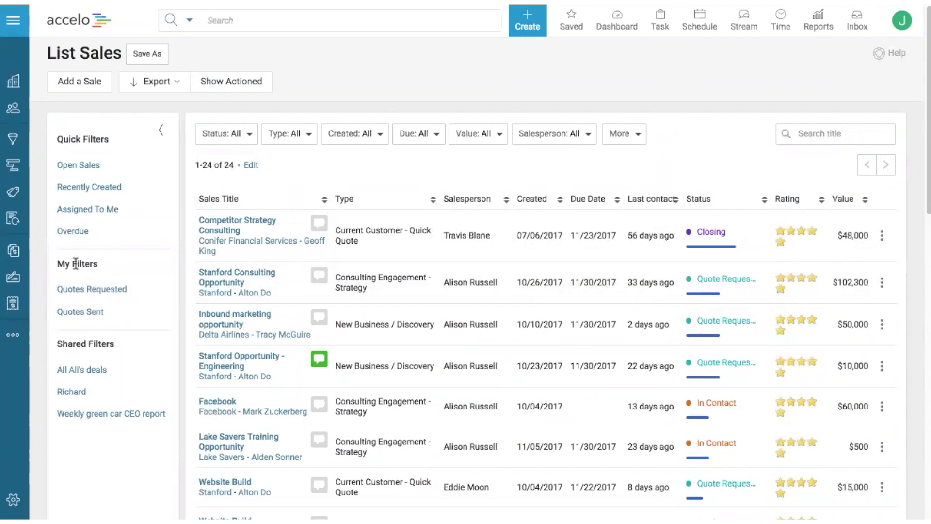
Filter sales to Quotes Requested and open the New Website Opp sale
{"action": "left_click", "coordinate": [84, 295]}
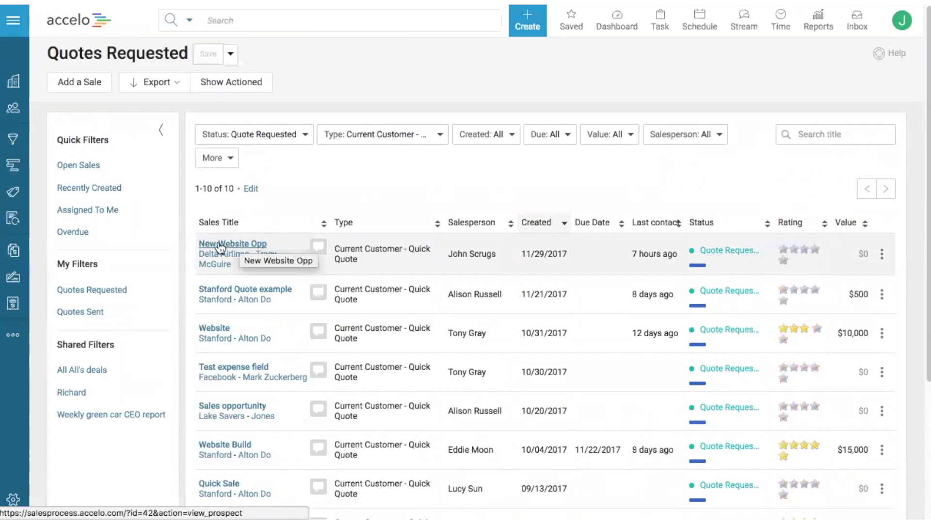
{"action": "left_click", "coordinate": [223, 248]}
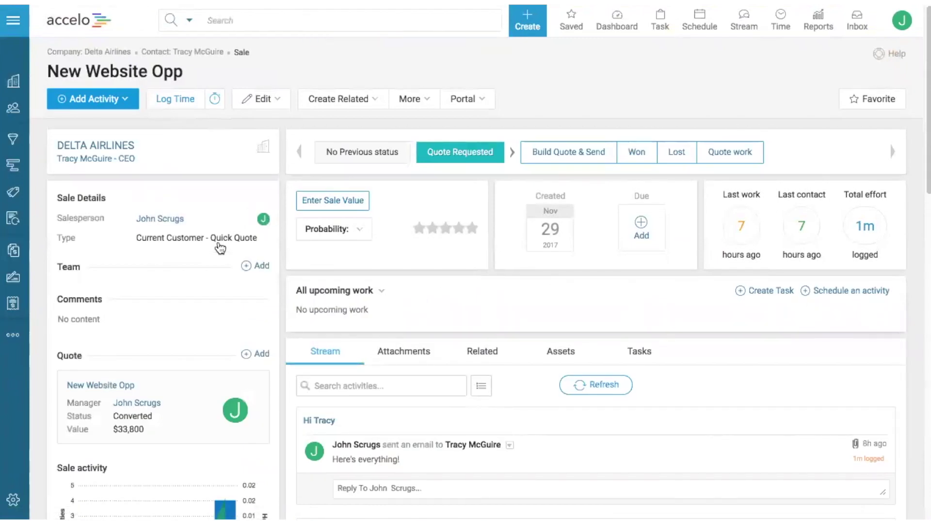
Review the Create Related options, then add a quote to the New Website Opp sale
{"action": "left_click", "coordinate": [348, 102]}
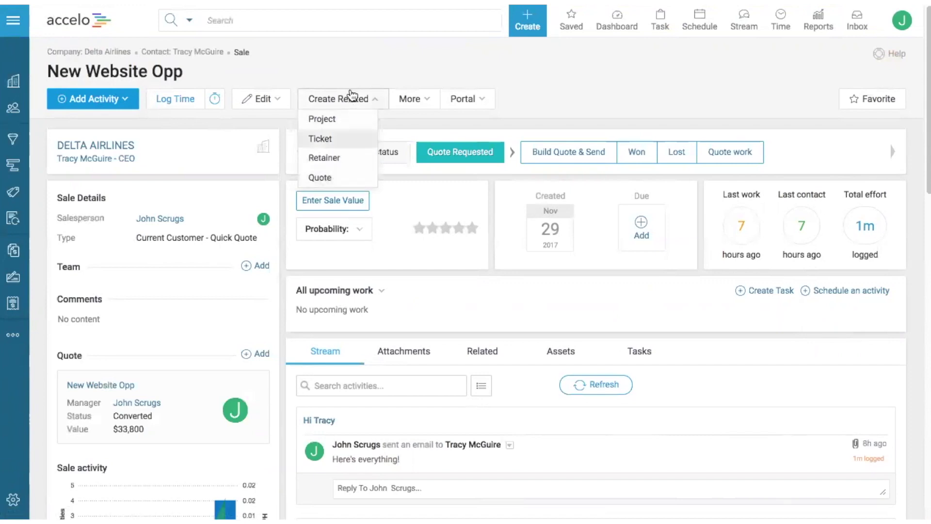
{"action": "left_click", "coordinate": [342, 98]}
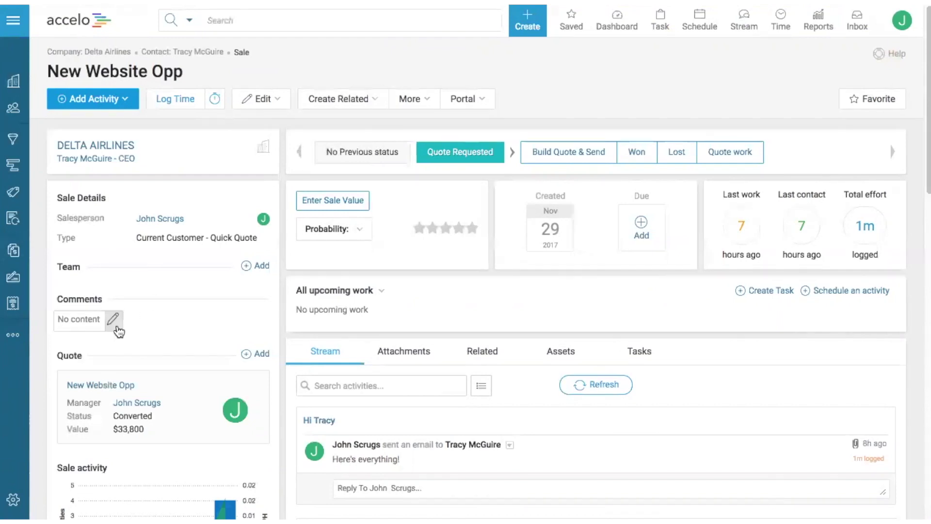
{"action": "scroll", "coordinate": [116, 325], "scroll_direction": "down", "scroll_amount": 1}
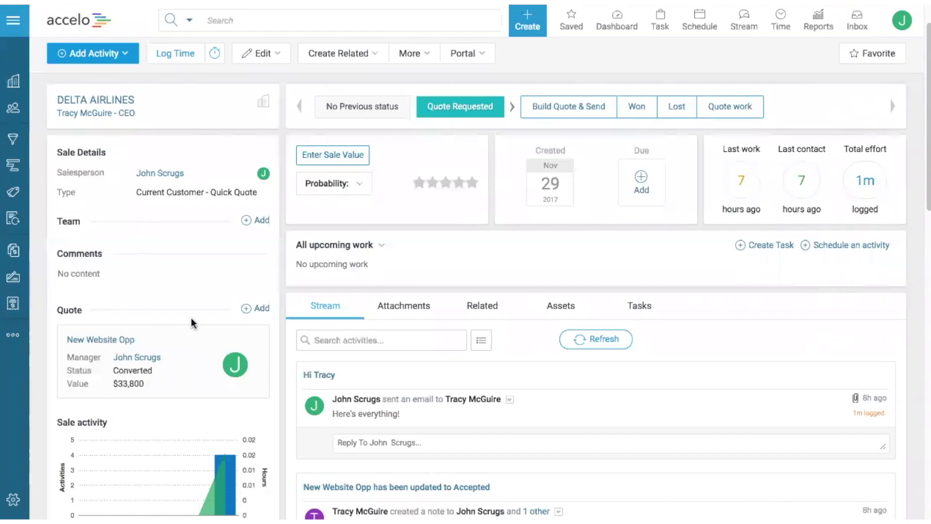
{"action": "left_click", "coordinate": [254, 309]}
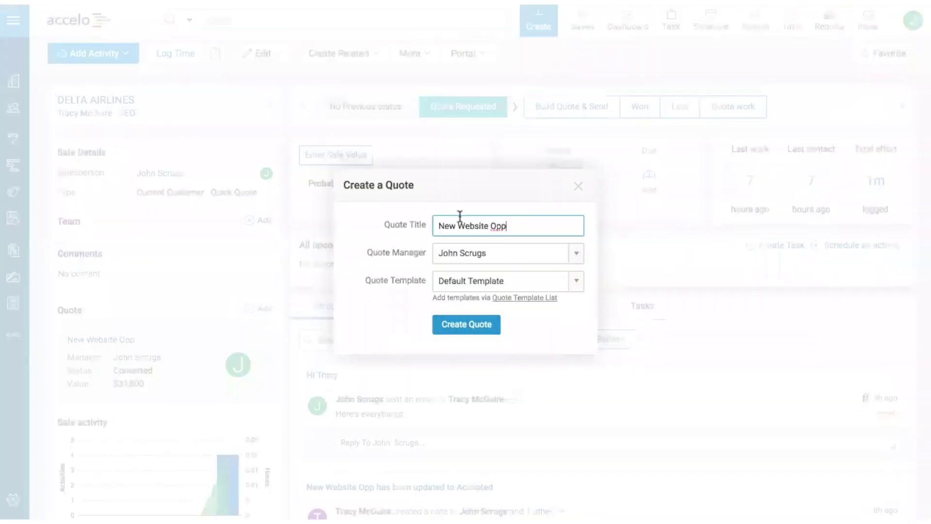
Create a quote titled 'Digital Transformation' from the Digital Transformation - Fixed Fee template
{"action": "triple_click", "coordinate": [513, 225]}
{"action": "type", "text": "Dig"}
{"action": "left_click", "coordinate": [484, 248]}
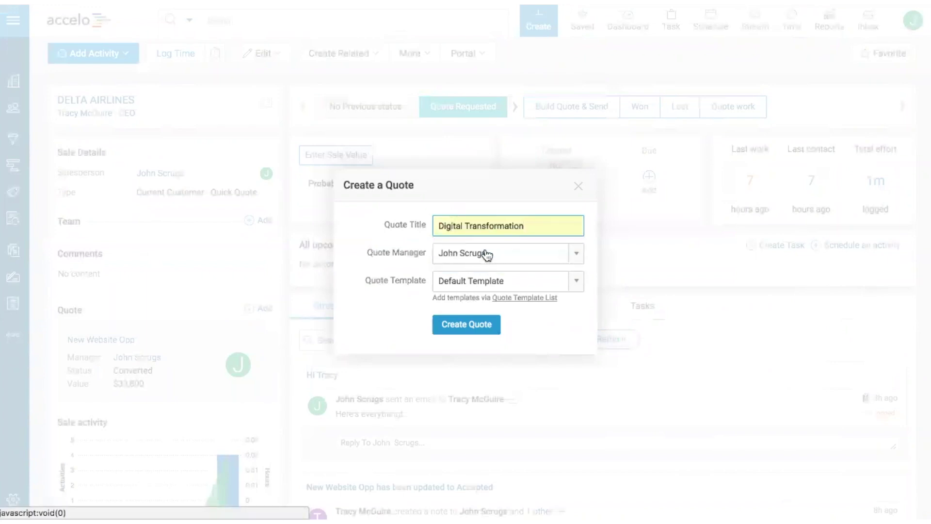
{"action": "left_click", "coordinate": [462, 281]}
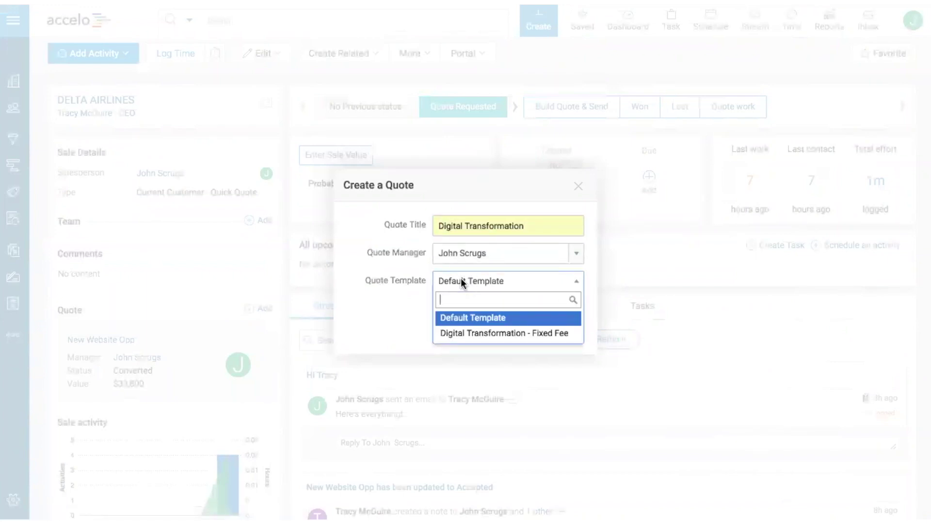
{"action": "left_click", "coordinate": [468, 334]}
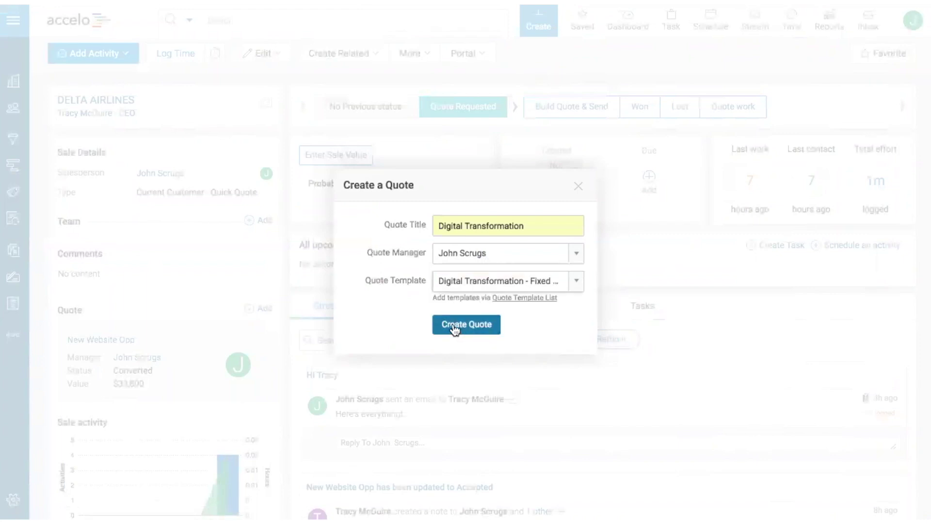
{"action": "left_click", "coordinate": [454, 328]}
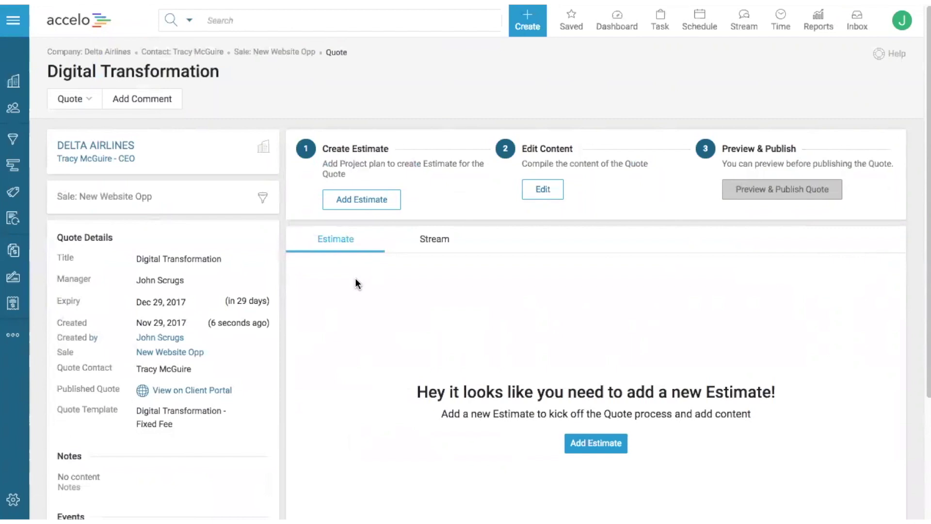
Add an estimate to the quote from the Website - Digital Agency project template
{"action": "left_click", "coordinate": [349, 203]}
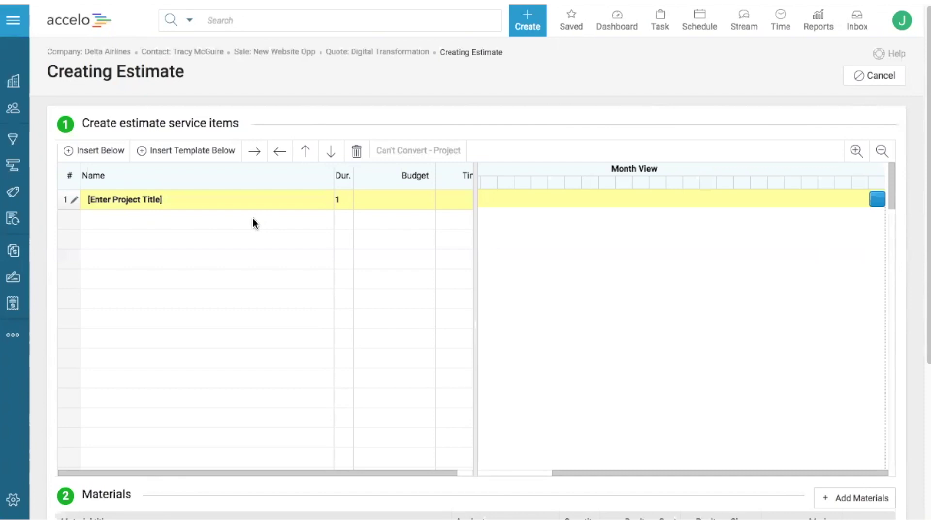
{"action": "left_click", "coordinate": [169, 149]}
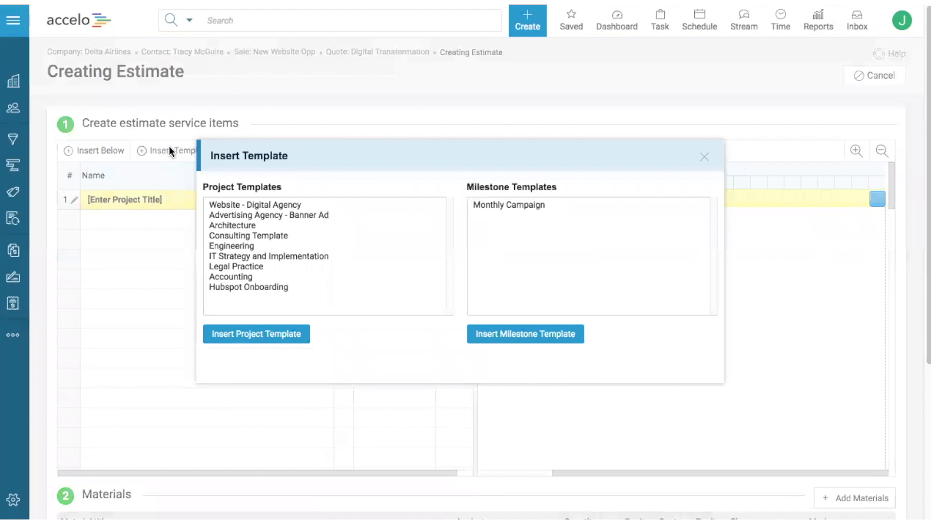
{"action": "left_click", "coordinate": [235, 205]}
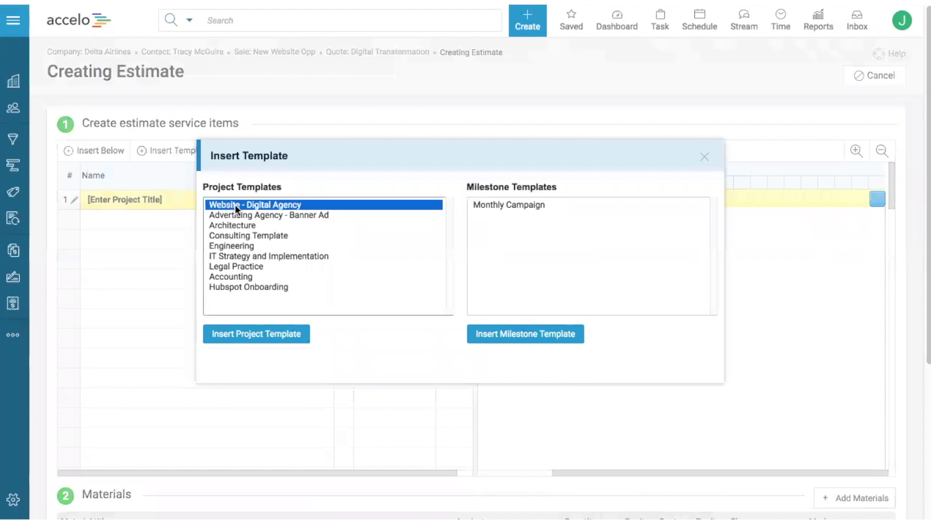
{"action": "left_click", "coordinate": [246, 335]}
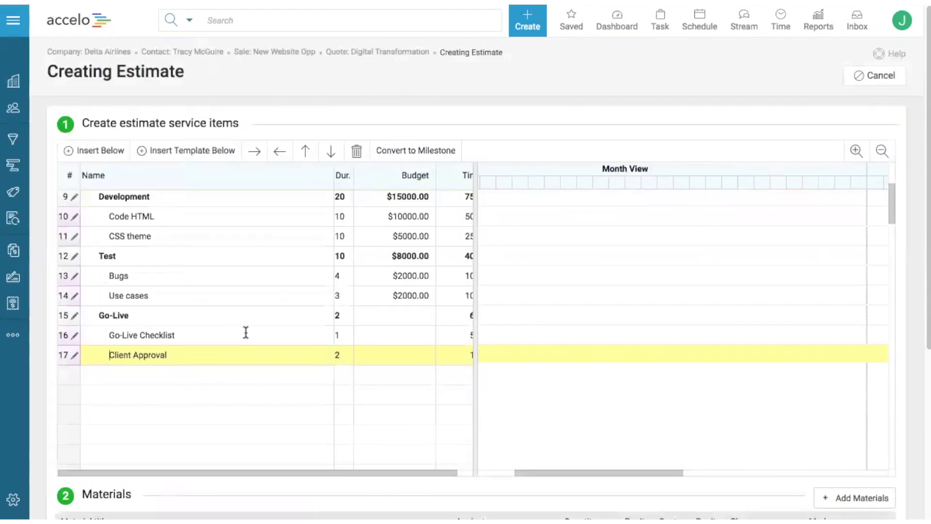
Name the top project row 'Digital Transformation' and save the estimate
{"action": "scroll", "coordinate": [597, 368], "scroll_direction": "up", "scroll_amount": 3}
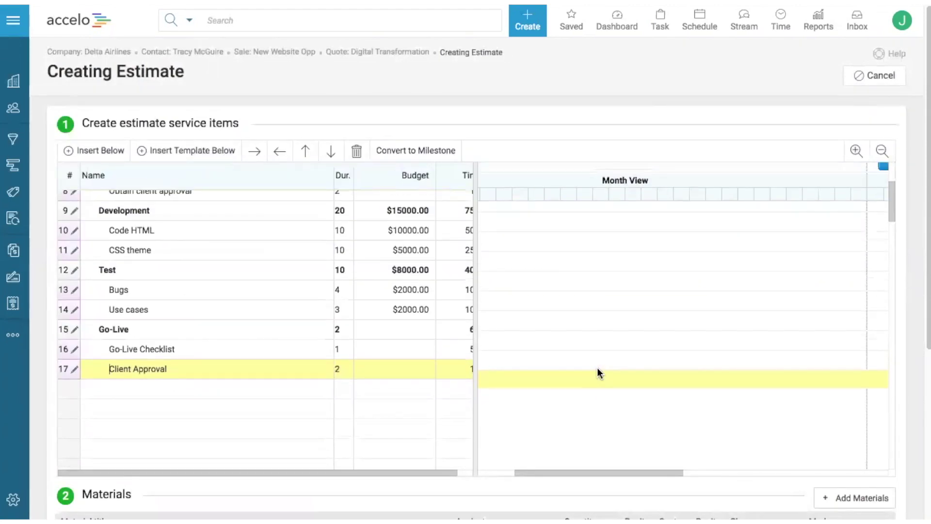
{"action": "scroll", "coordinate": [598, 368], "scroll_direction": "up", "scroll_amount": 2}
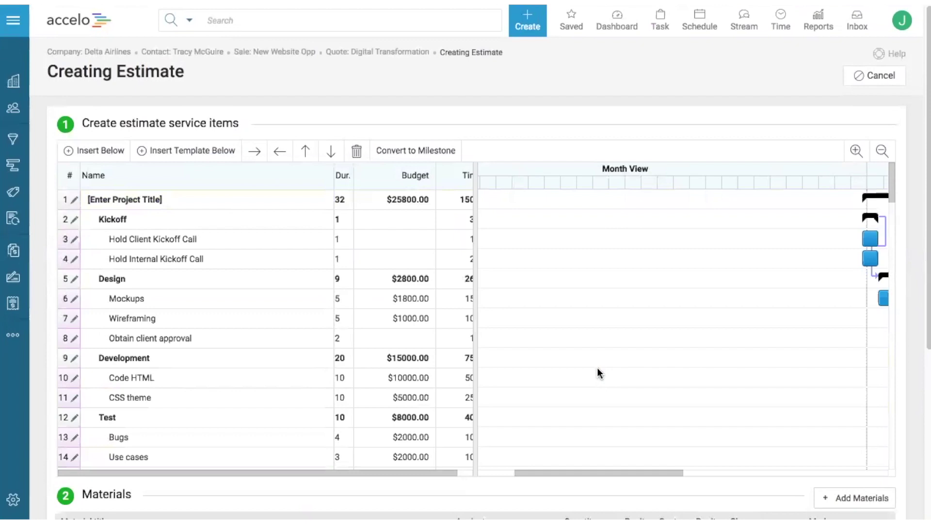
{"action": "left_click_drag", "start_coordinate": [476, 295], "coordinate": [562, 289]}
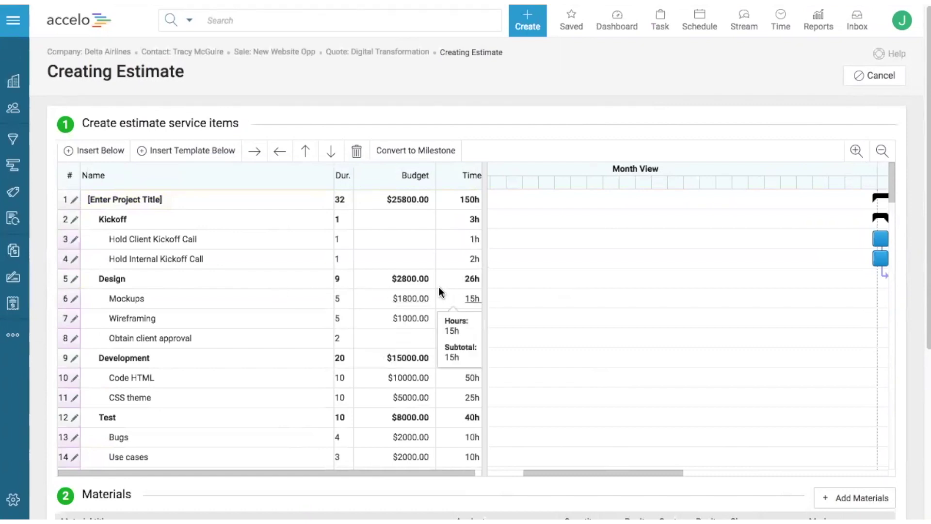
{"action": "scroll", "coordinate": [537, 311], "scroll_direction": "right", "scroll_amount": 10}
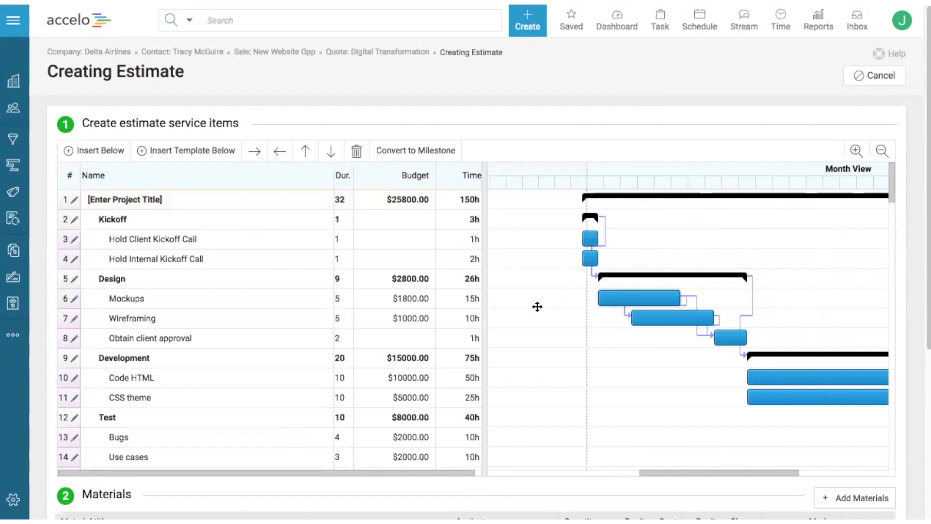
{"action": "mouse_move", "coordinate": [478, 287]}
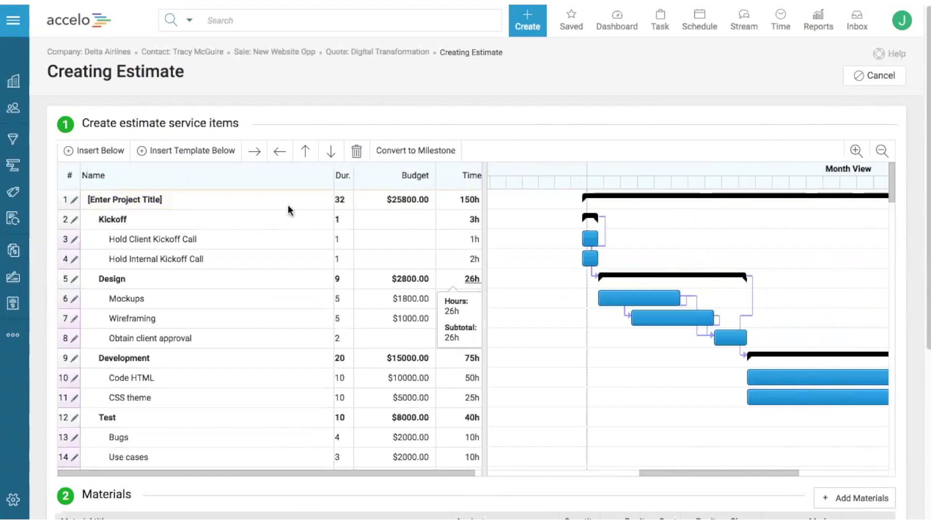
{"action": "left_click", "coordinate": [200, 200]}
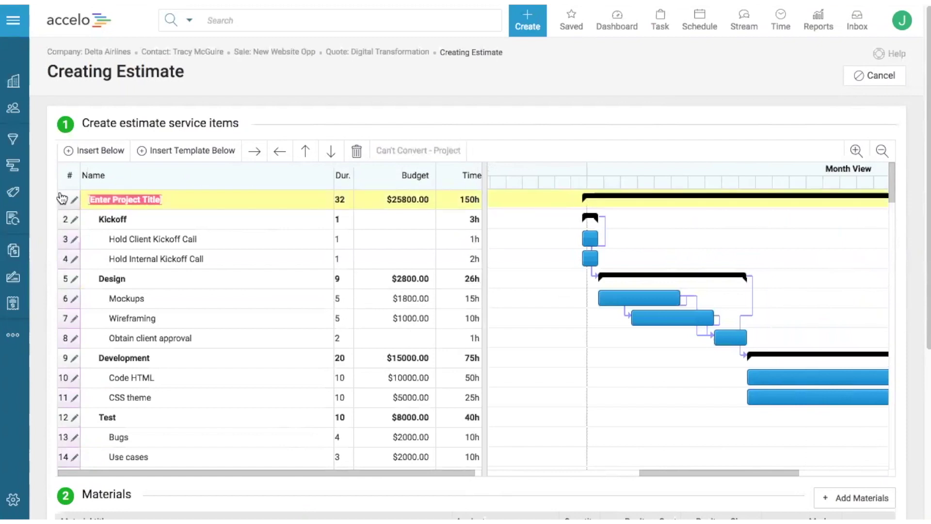
{"action": "type", "text": "Digital Transformation"}
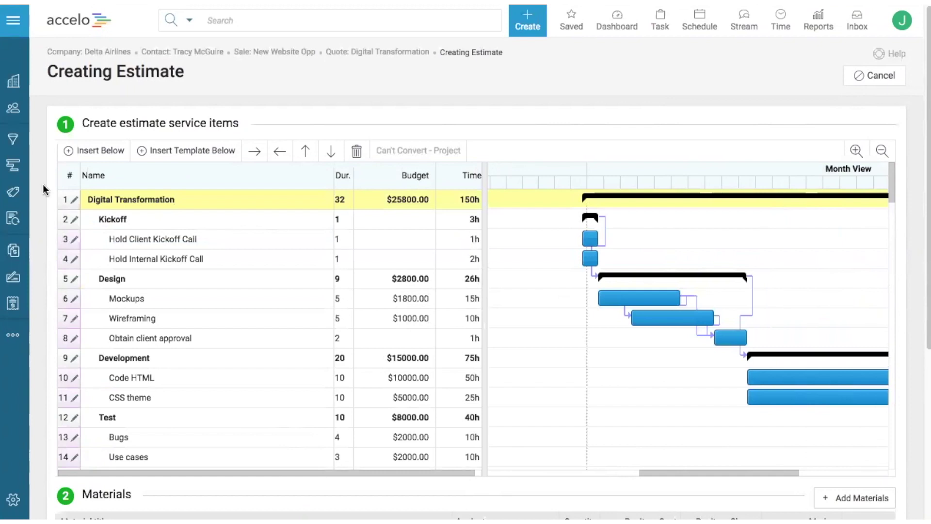
{"action": "scroll", "coordinate": [42, 185], "scroll_direction": "down", "scroll_amount": 5}
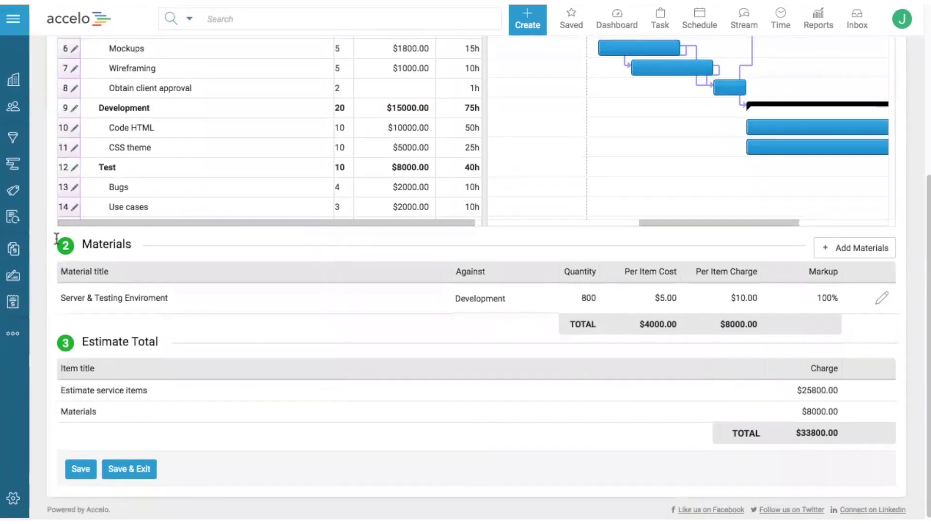
{"action": "left_click", "coordinate": [127, 469]}
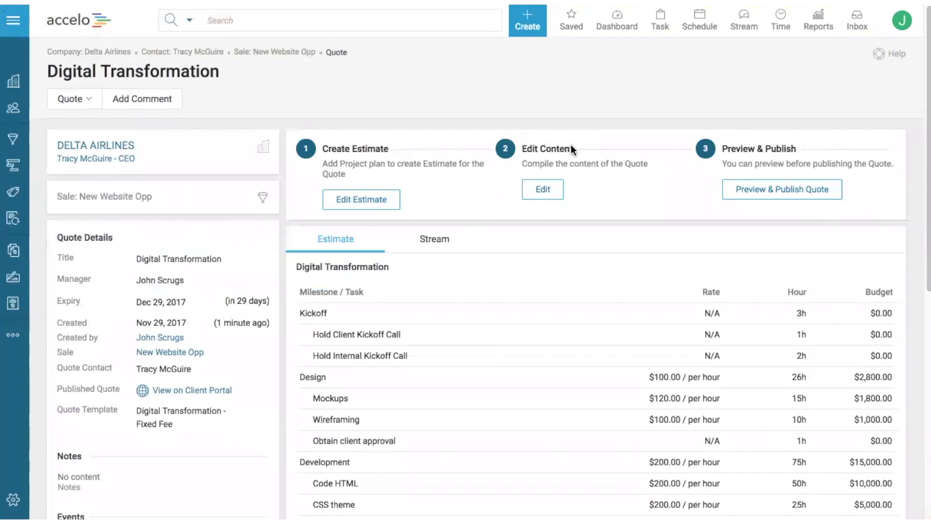
Review the quote's introduction, milestone descriptions, conclusion and terms, then save the content
{"action": "left_click", "coordinate": [540, 193]}
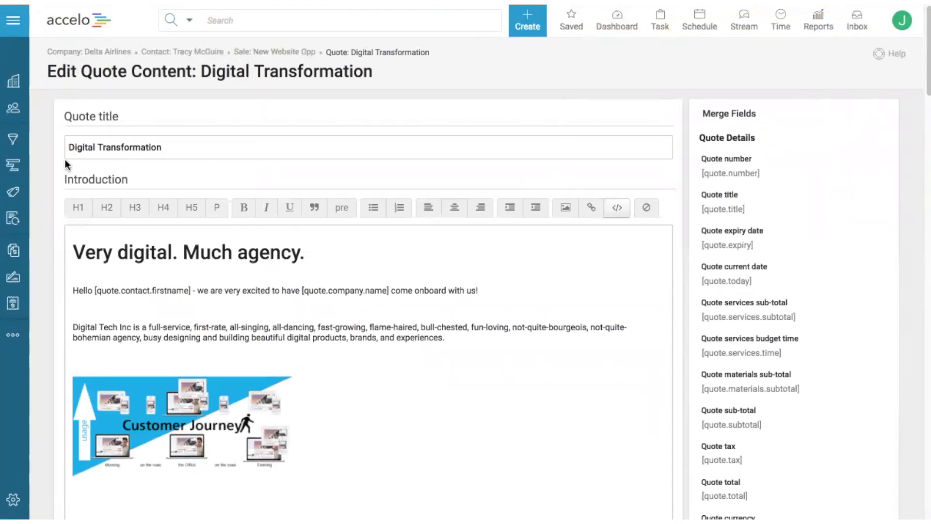
{"action": "scroll", "coordinate": [62, 159], "scroll_direction": "down", "scroll_amount": 3}
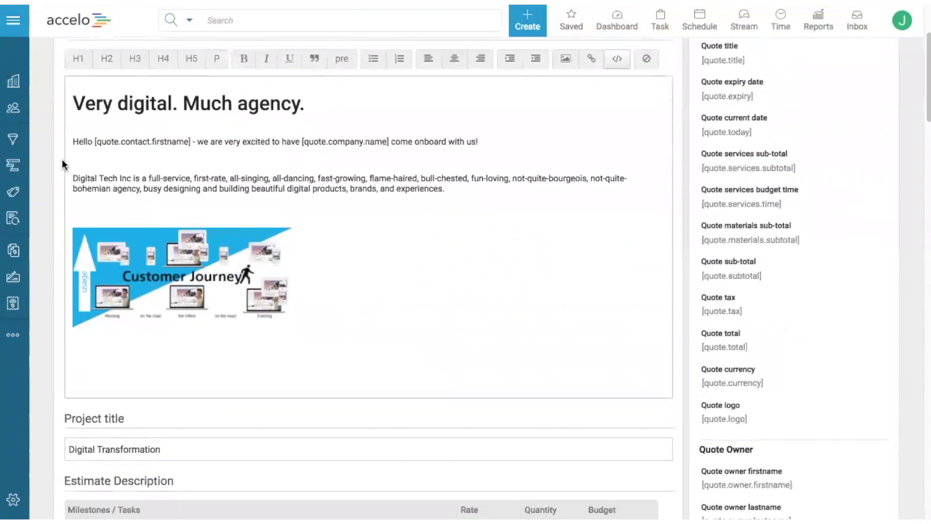
{"action": "scroll", "coordinate": [62, 159], "scroll_direction": "down", "scroll_amount": 3}
{"action": "scroll", "coordinate": [62, 159], "scroll_direction": "down", "scroll_amount": 5}
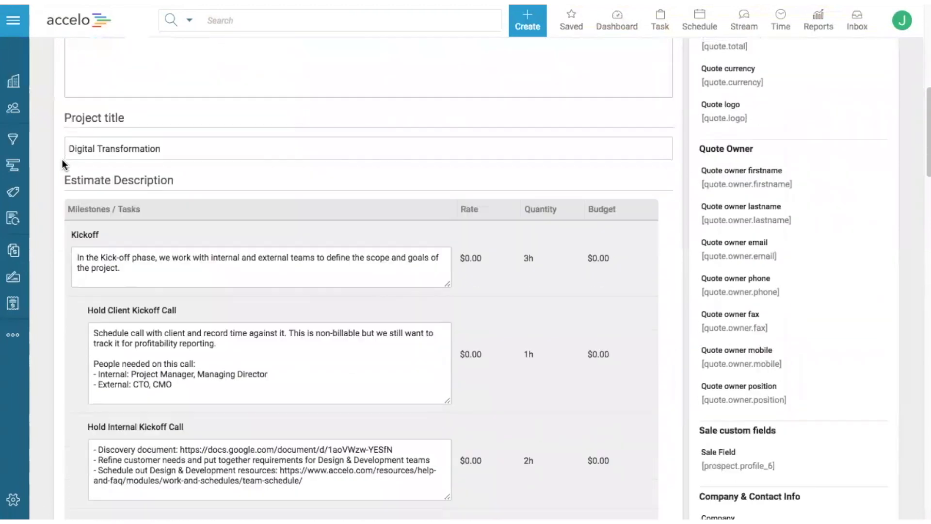
{"action": "scroll", "coordinate": [62, 163], "scroll_direction": "down", "scroll_amount": 1}
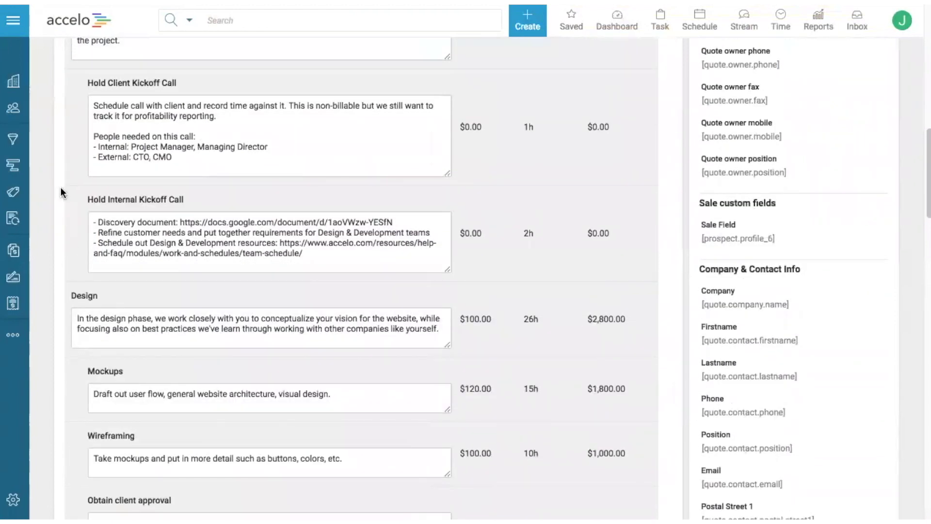
{"action": "scroll", "coordinate": [60, 189], "scroll_direction": "down", "scroll_amount": 5}
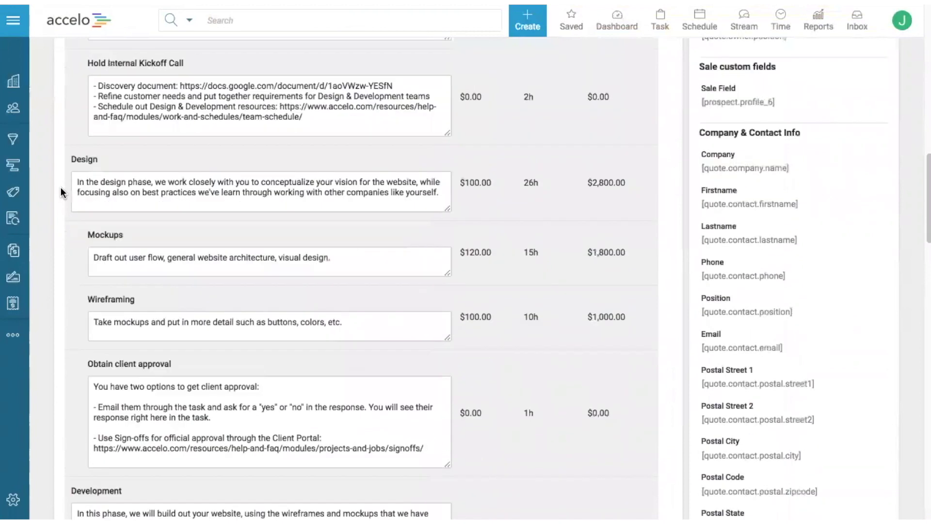
{"action": "scroll", "coordinate": [60, 189], "scroll_direction": "down", "scroll_amount": 8}
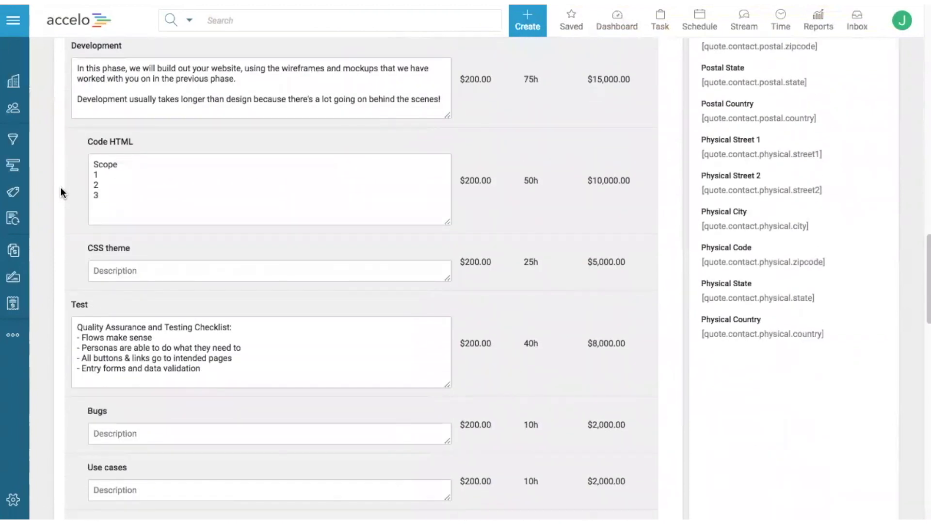
{"action": "scroll", "coordinate": [60, 190], "scroll_direction": "down", "scroll_amount": 10}
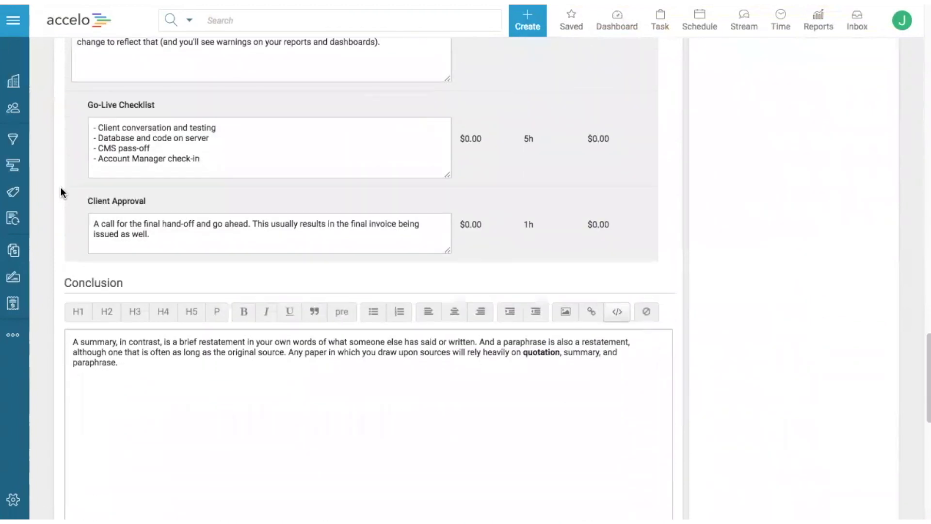
{"action": "scroll", "coordinate": [60, 188], "scroll_direction": "down", "scroll_amount": 1}
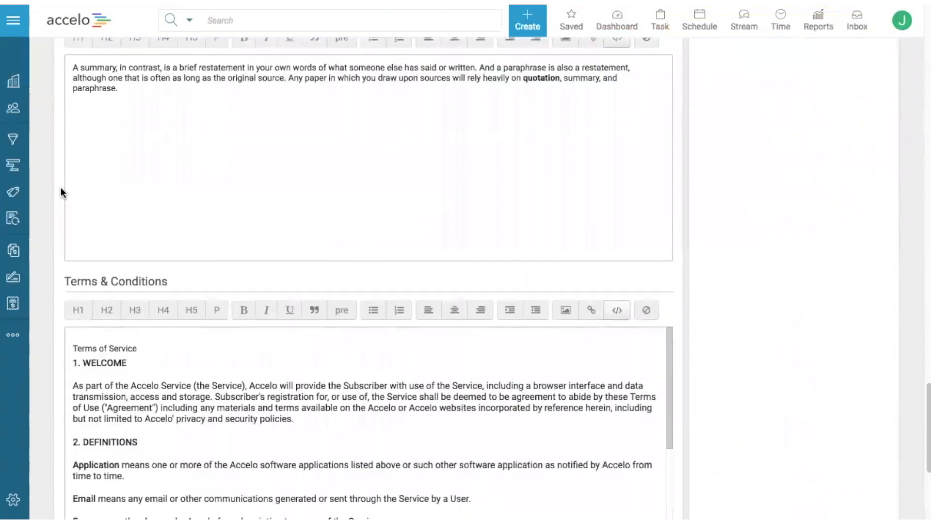
{"action": "scroll", "coordinate": [60, 188], "scroll_direction": "down", "scroll_amount": 3}
{"action": "scroll", "coordinate": [60, 187], "scroll_direction": "down", "scroll_amount": 2}
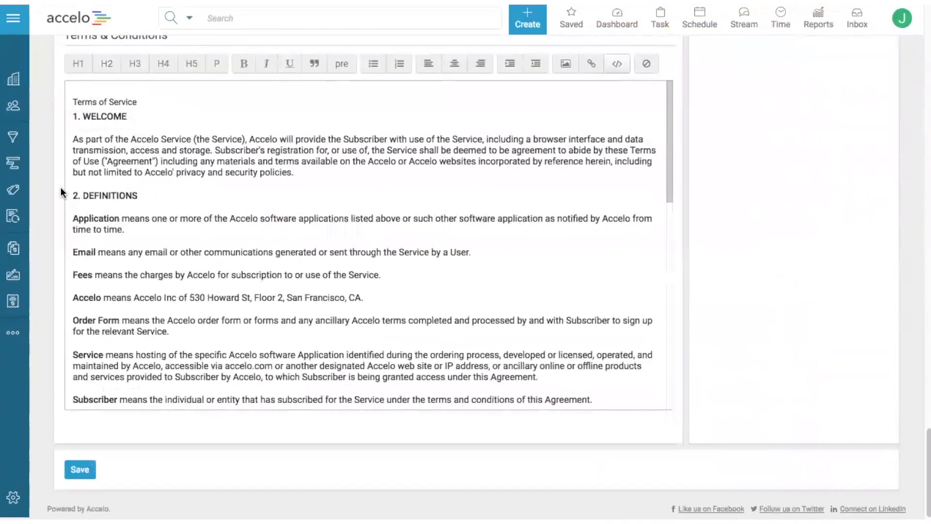
{"action": "left_click", "coordinate": [87, 470]}
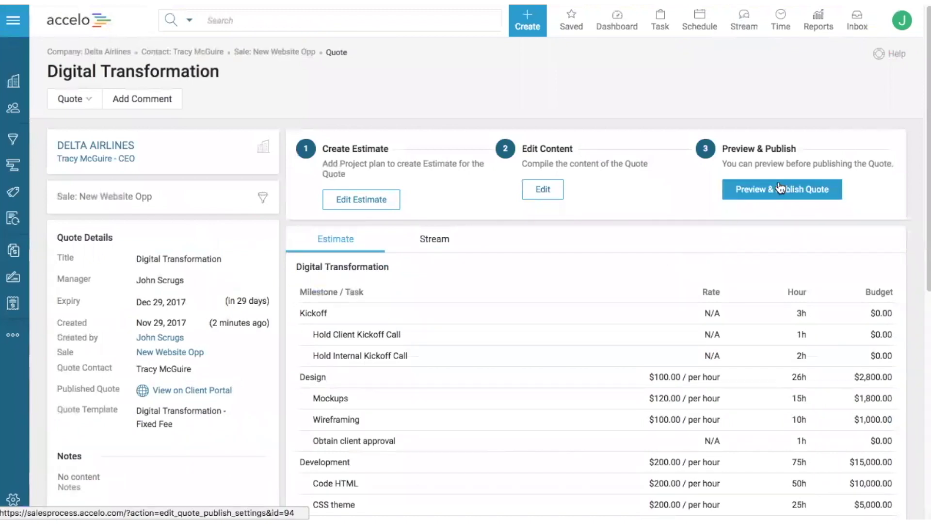
Preview the quote and check the merged contact first name and Delta Airlines in the greeting
{"action": "left_click", "coordinate": [780, 188]}
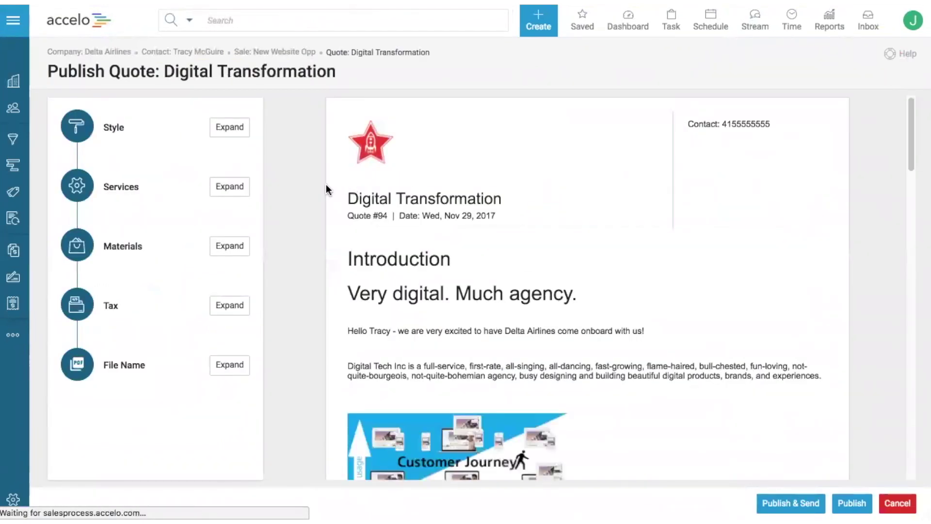
{"action": "scroll", "coordinate": [326, 184], "scroll_direction": "down", "scroll_amount": 1}
{"action": "scroll", "coordinate": [326, 189], "scroll_direction": "down", "scroll_amount": 3}
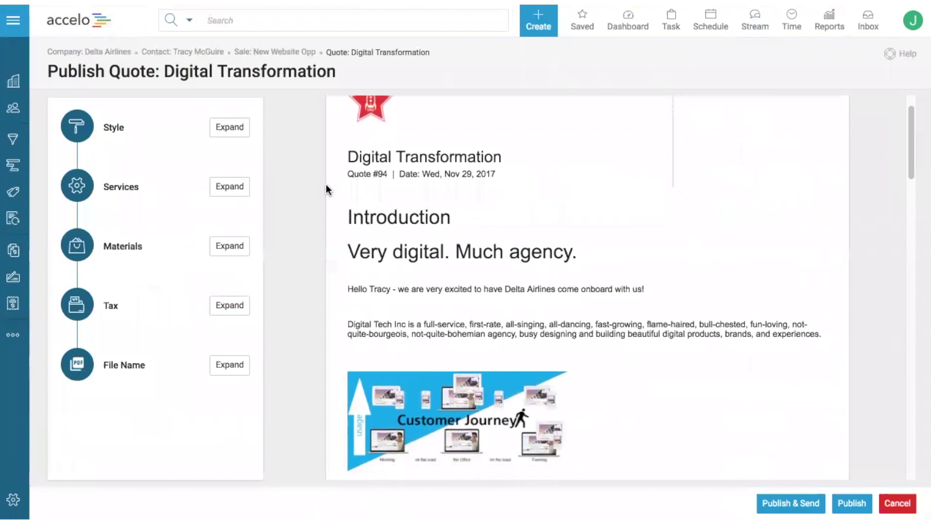
{"action": "scroll", "coordinate": [326, 189], "scroll_direction": "down", "scroll_amount": 2}
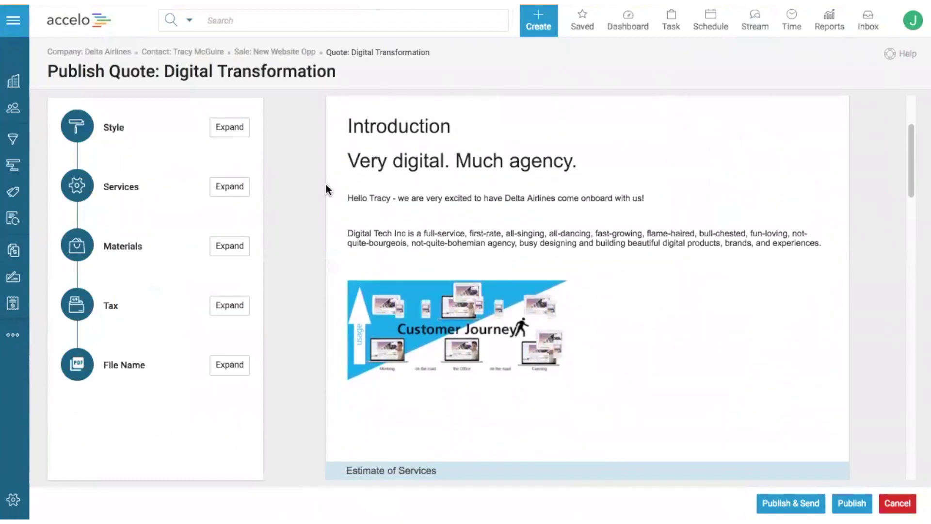
{"action": "left_click_drag", "start_coordinate": [373, 184], "coordinate": [379, 183]}
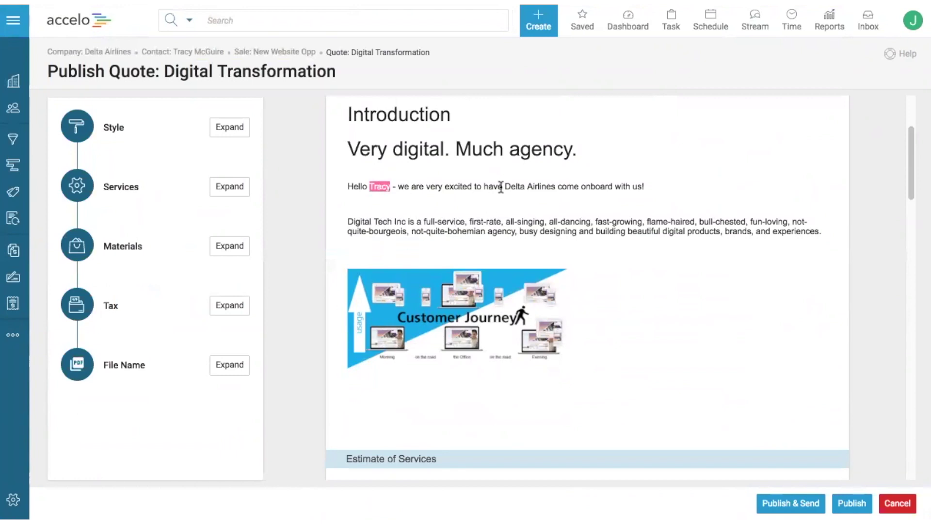
{"action": "left_click_drag", "start_coordinate": [505, 186], "coordinate": [555, 186]}
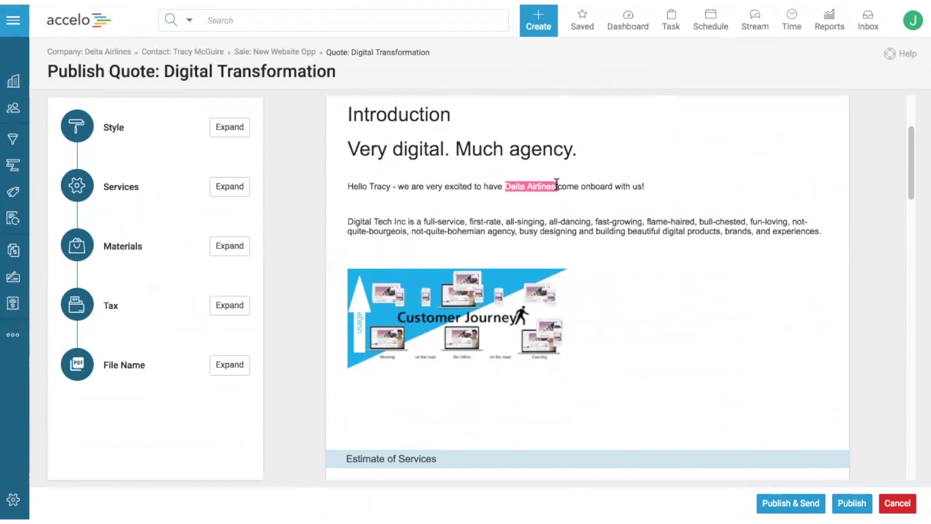
{"action": "scroll", "coordinate": [319, 211], "scroll_direction": "down", "scroll_amount": 5}
{"action": "scroll", "coordinate": [319, 211], "scroll_direction": "down", "scroll_amount": 2}
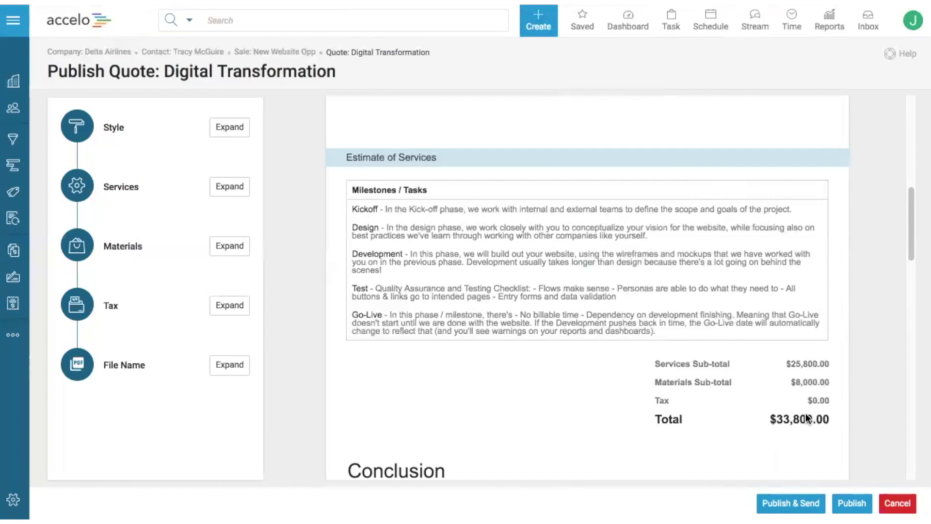
Show milestone amounts instead of milestone rates in the preview's estimate table
{"action": "left_click", "coordinate": [226, 135]}
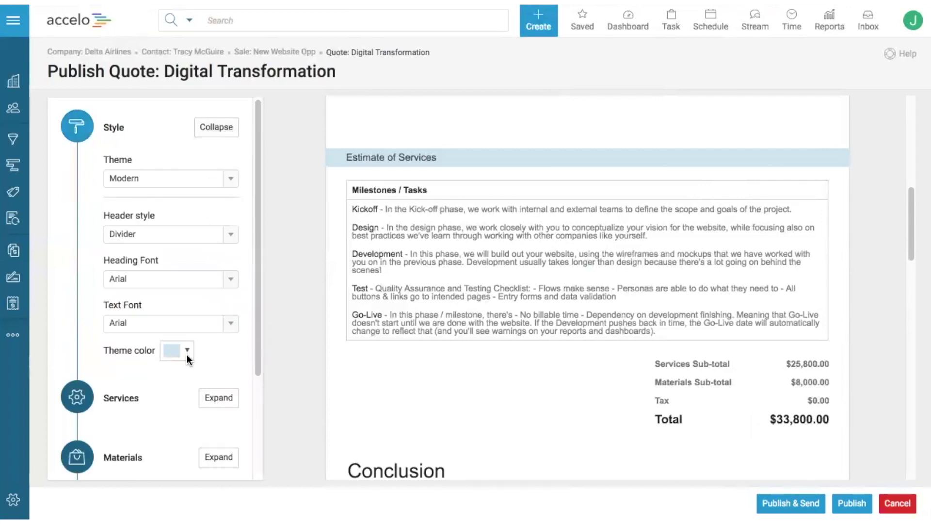
{"action": "scroll", "coordinate": [187, 359], "scroll_direction": "down", "scroll_amount": 1}
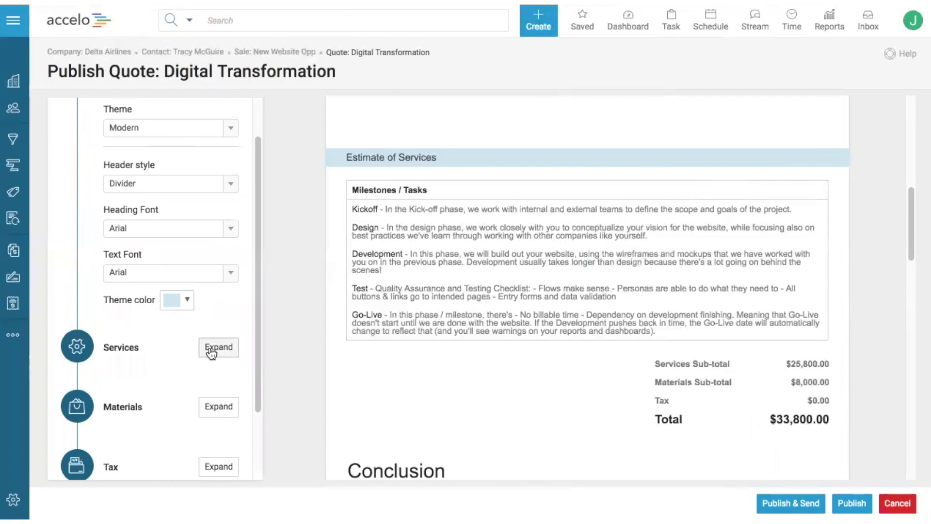
{"action": "left_click", "coordinate": [211, 348]}
{"action": "scroll", "coordinate": [211, 348], "scroll_direction": "down", "scroll_amount": 3}
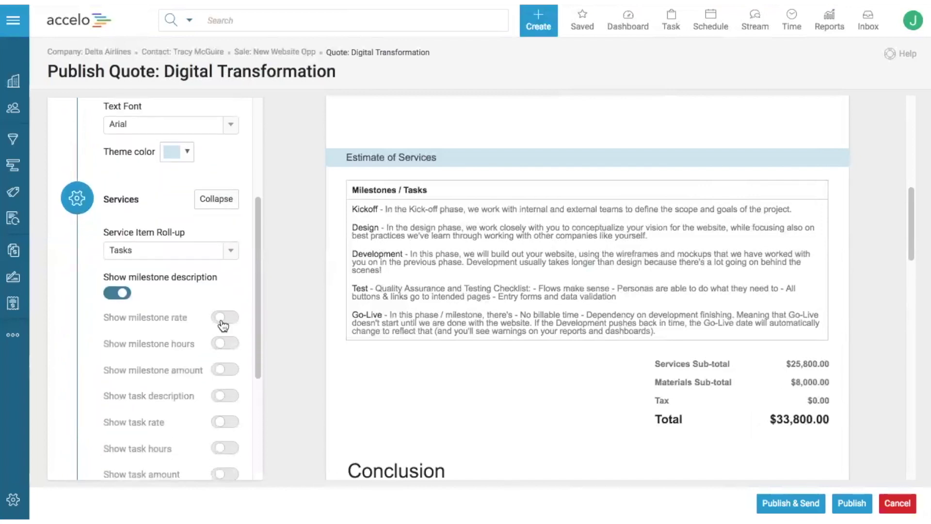
{"action": "left_click", "coordinate": [222, 324]}
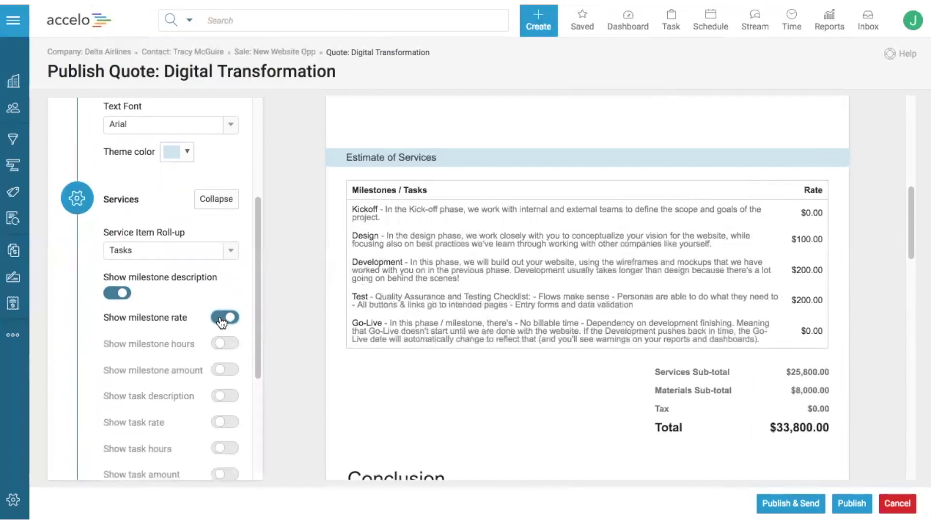
{"action": "left_click", "coordinate": [222, 320]}
{"action": "left_click", "coordinate": [225, 371]}
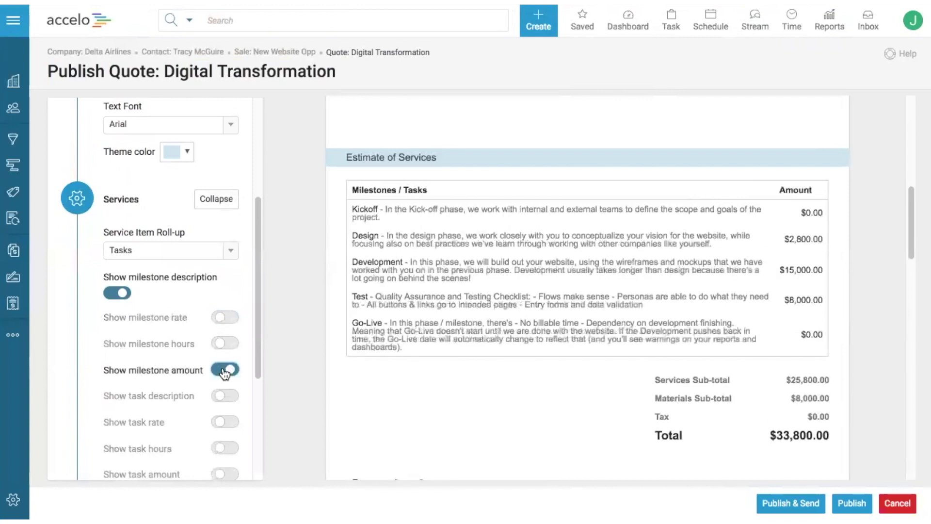
{"action": "scroll", "coordinate": [638, 362], "scroll_direction": "down", "scroll_amount": 3}
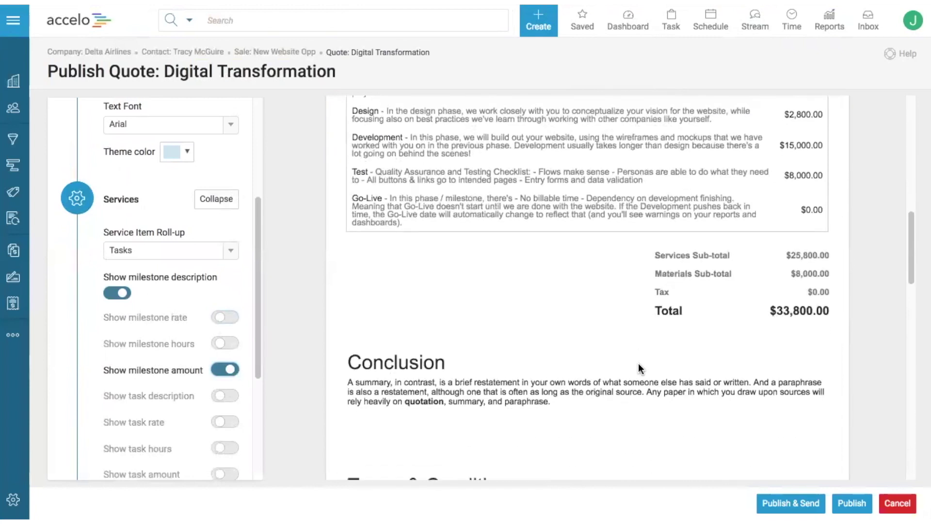
Publish the Digital Transformation quote, confirming Yes in both publishing prompts
{"action": "left_click", "coordinate": [785, 505]}
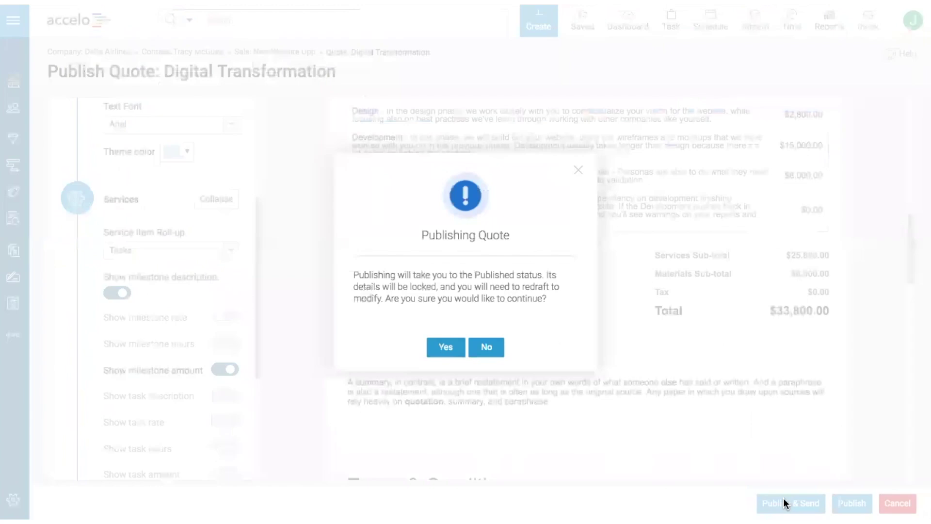
{"action": "left_click", "coordinate": [444, 347]}
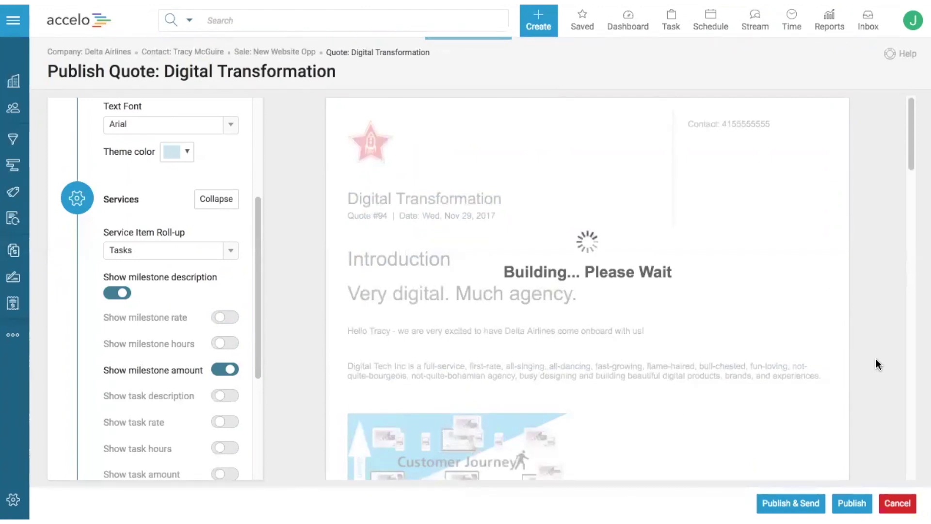
{"action": "left_click", "coordinate": [850, 504]}
{"action": "left_click", "coordinate": [438, 347]}
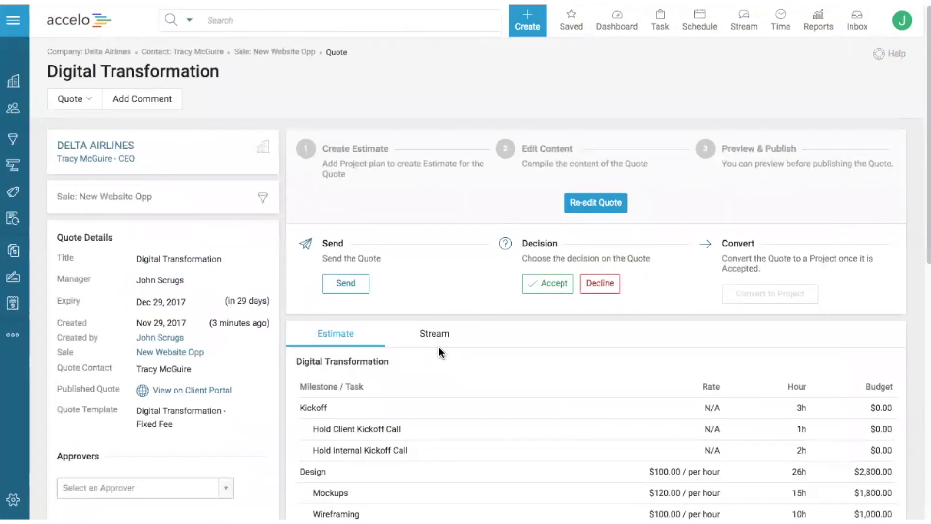
Email the quote to its contact with the PDF and client portal link included
{"action": "left_click", "coordinate": [349, 284]}
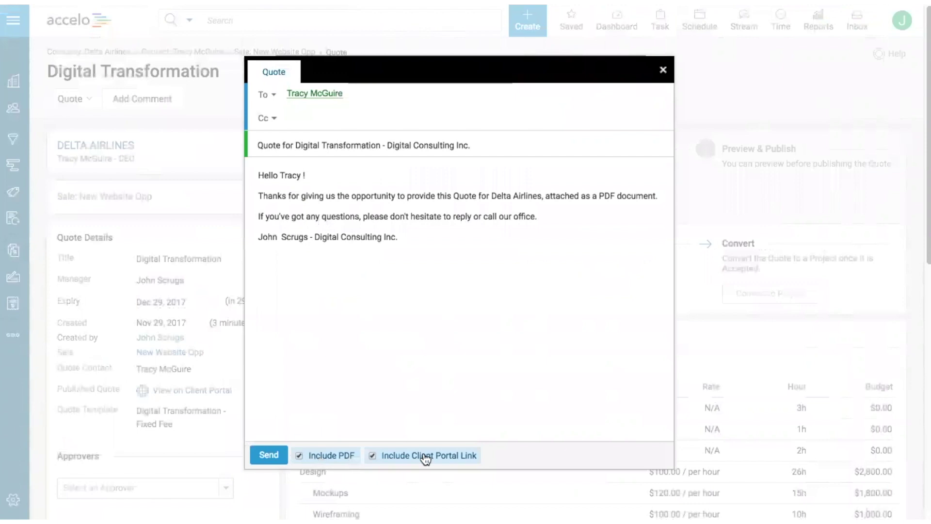
{"action": "left_click", "coordinate": [268, 451]}
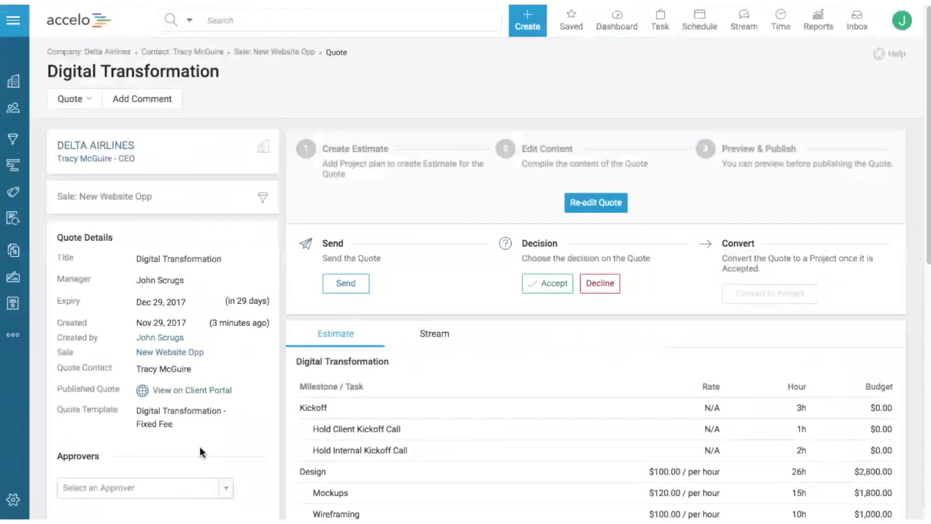
Choose the quote contact as the Digital Transformation quote's approver
{"action": "scroll", "coordinate": [200, 447], "scroll_direction": "down", "scroll_amount": 2}
{"action": "left_click", "coordinate": [134, 377]}
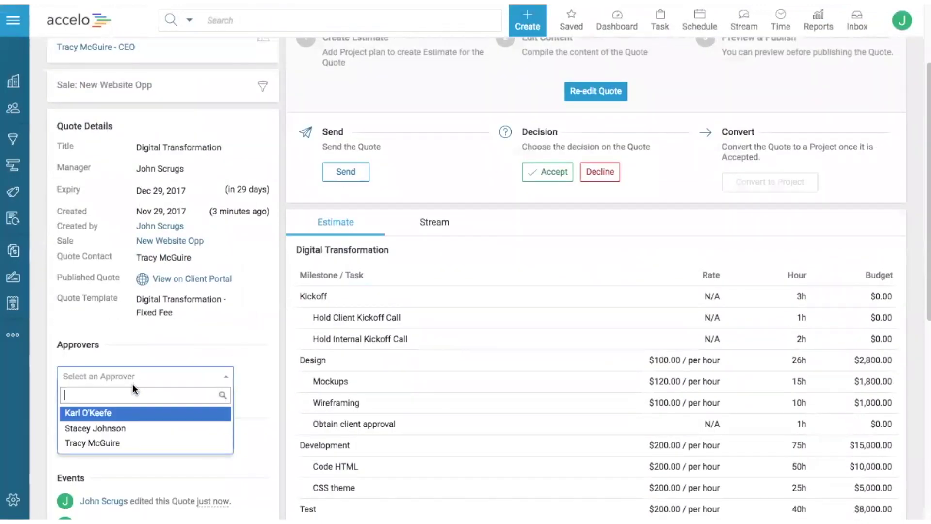
{"action": "left_click", "coordinate": [97, 442]}
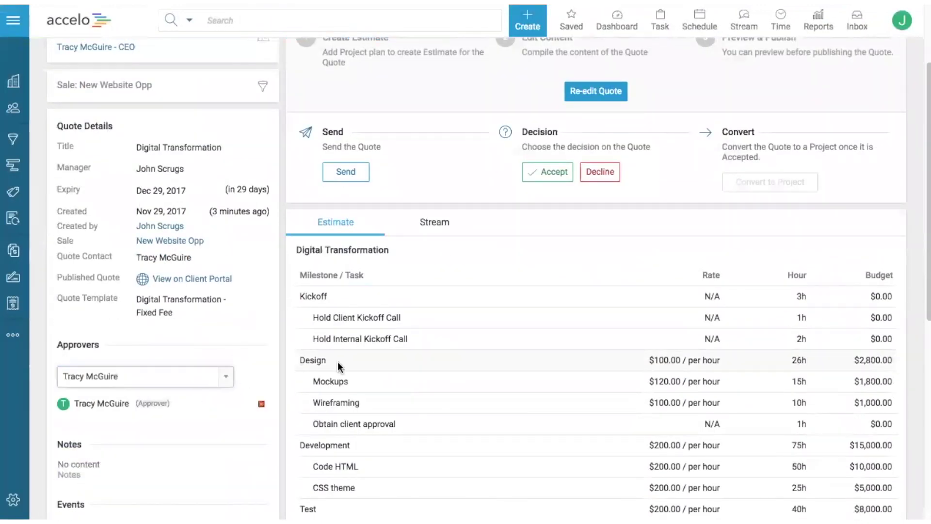
{"action": "scroll", "coordinate": [337, 362], "scroll_direction": "up", "scroll_amount": 2}
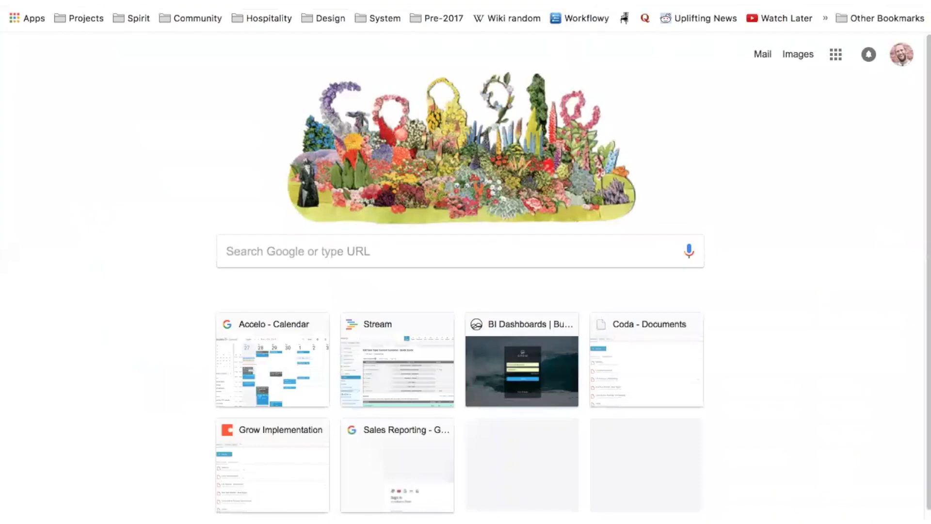
Log in to the client portal with the saved client username and open the Quotes list
{"action": "type", "text": "sale"}
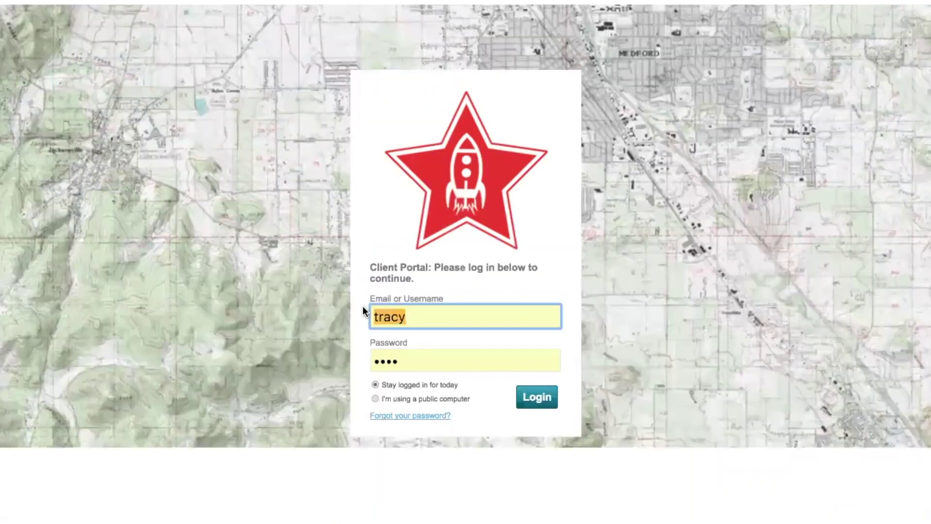
{"action": "type", "text": "tr"}
{"action": "left_click", "coordinate": [429, 369]}
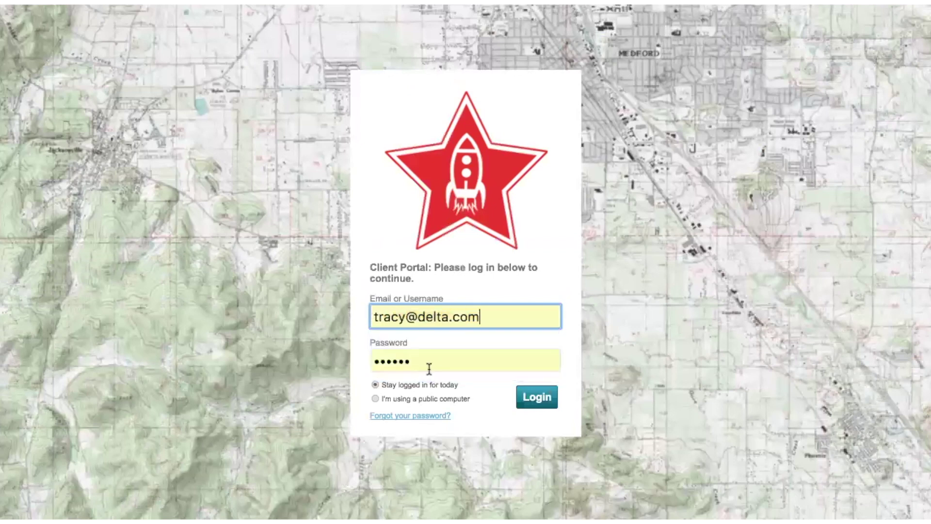
{"action": "left_click", "coordinate": [524, 396]}
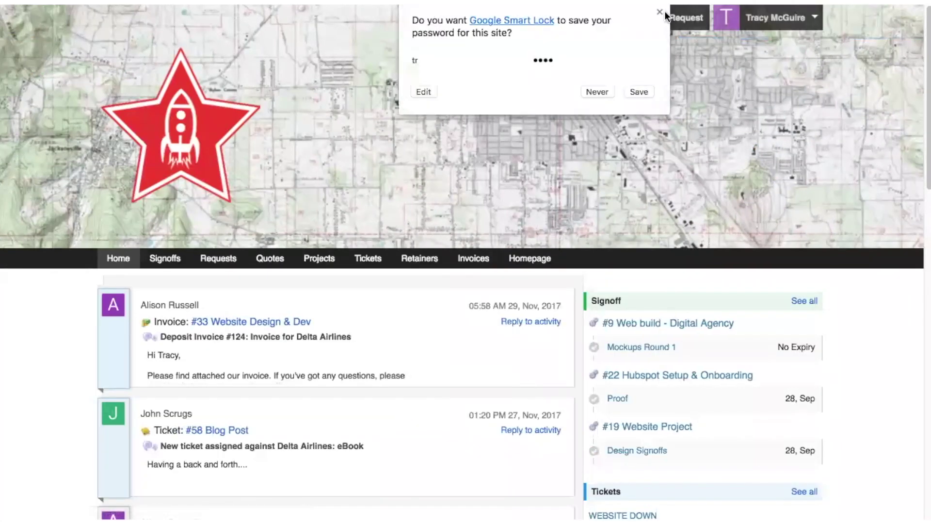
{"action": "left_click", "coordinate": [660, 12]}
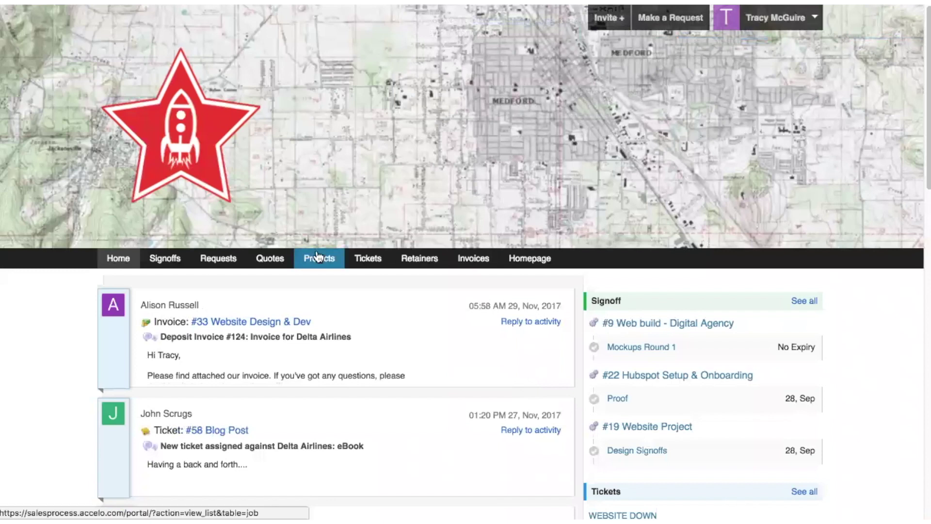
{"action": "left_click", "coordinate": [273, 264]}
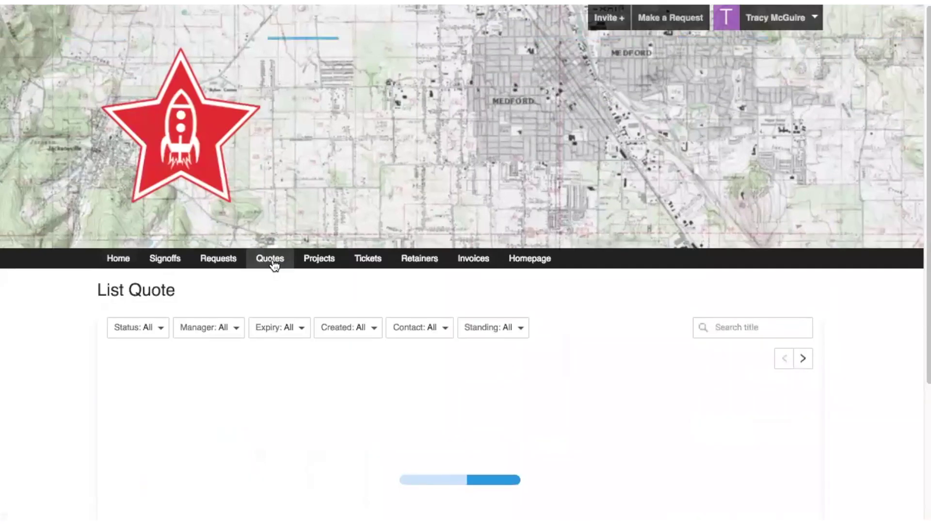
Sort portal quotes by status, open Digital Transformation, check Comments, and review the quote
{"action": "scroll", "coordinate": [651, 316], "scroll_direction": "down", "scroll_amount": 2}
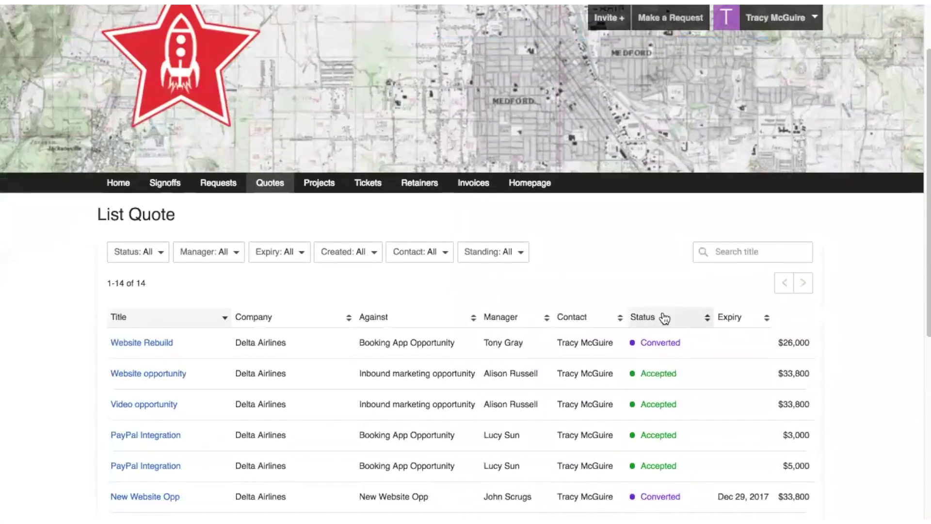
{"action": "left_click", "coordinate": [663, 317]}
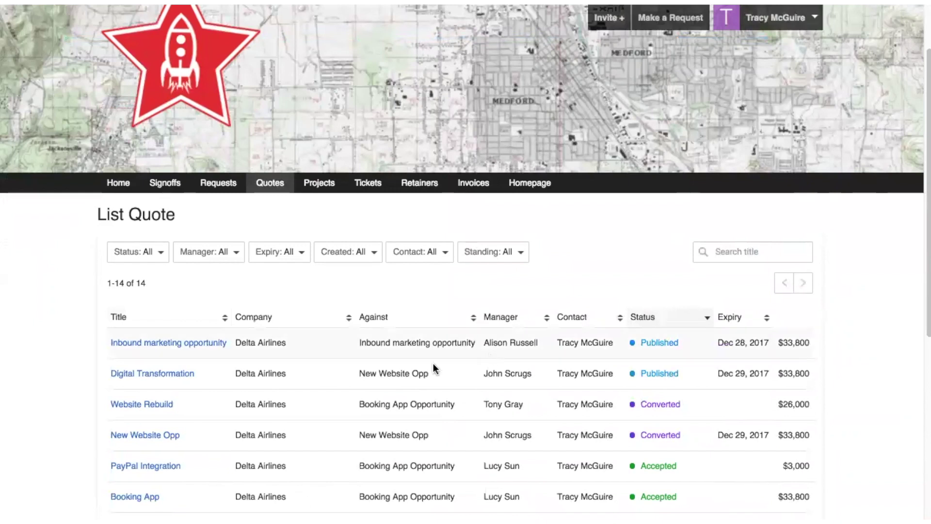
{"action": "left_click", "coordinate": [174, 377]}
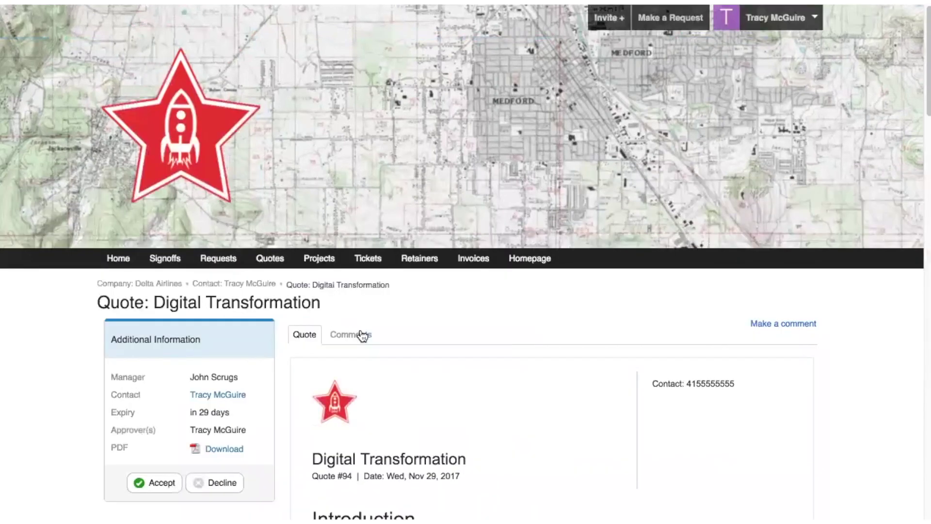
{"action": "left_click", "coordinate": [364, 336]}
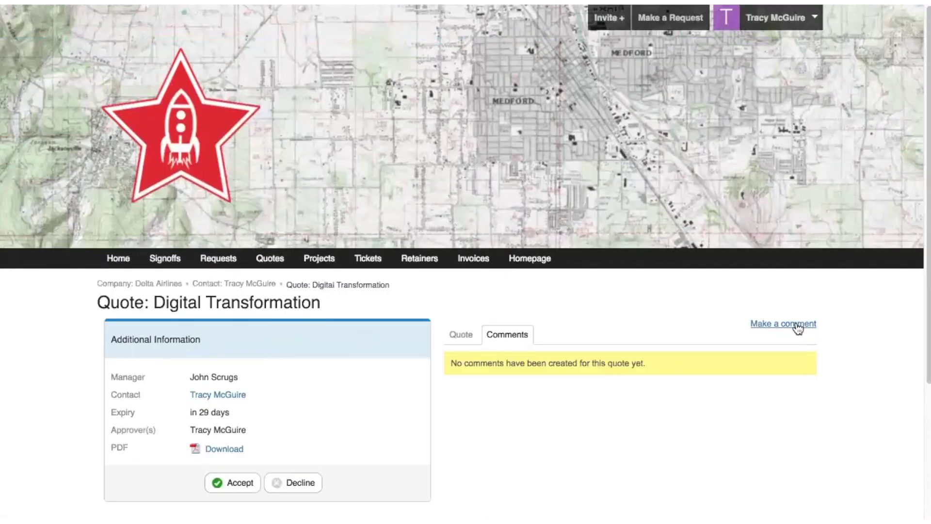
{"action": "left_click", "coordinate": [466, 338]}
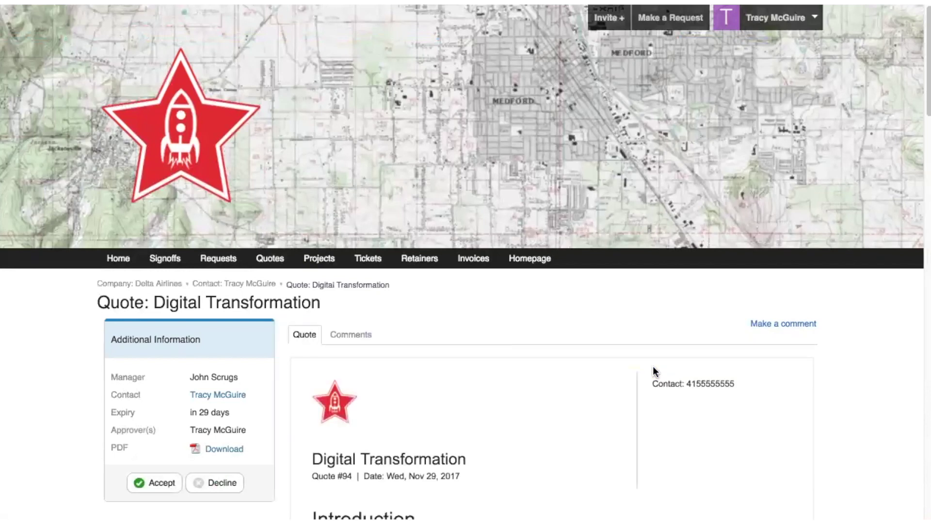
{"action": "scroll", "coordinate": [652, 367], "scroll_direction": "down", "scroll_amount": 2}
{"action": "scroll", "coordinate": [654, 367], "scroll_direction": "down", "scroll_amount": 6}
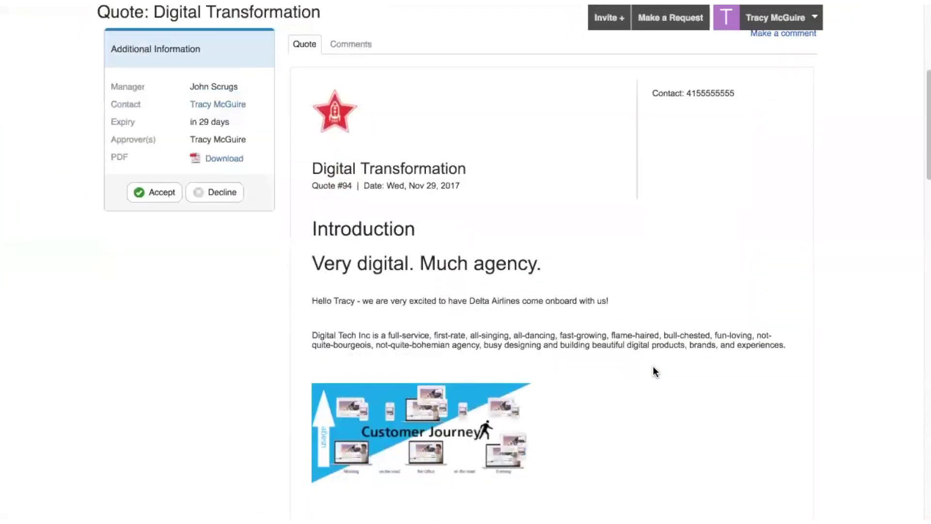
{"action": "scroll", "coordinate": [654, 367], "scroll_direction": "up", "scroll_amount": 2}
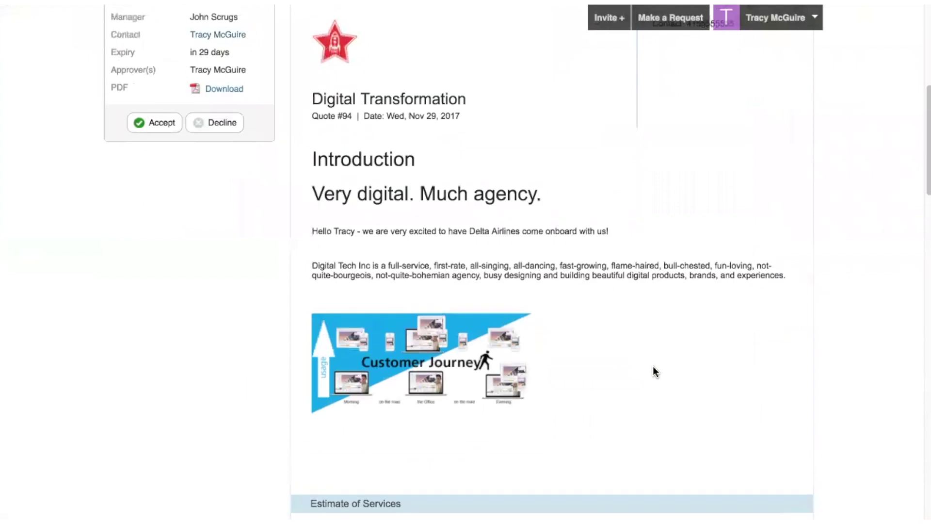
{"action": "scroll", "coordinate": [653, 367], "scroll_direction": "up", "scroll_amount": 6}
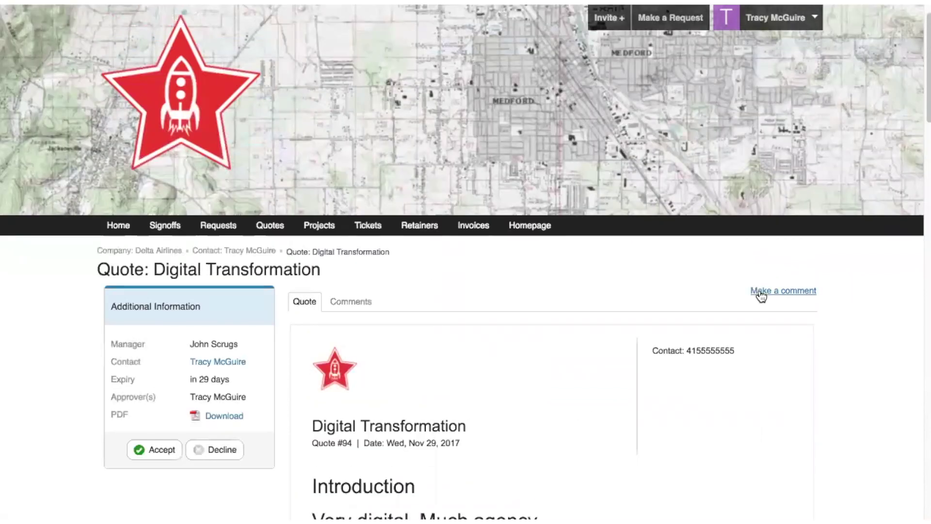
Post the comment 'Edit specific area' on the Digital Transformation quote
{"action": "left_click", "coordinate": [787, 290]}
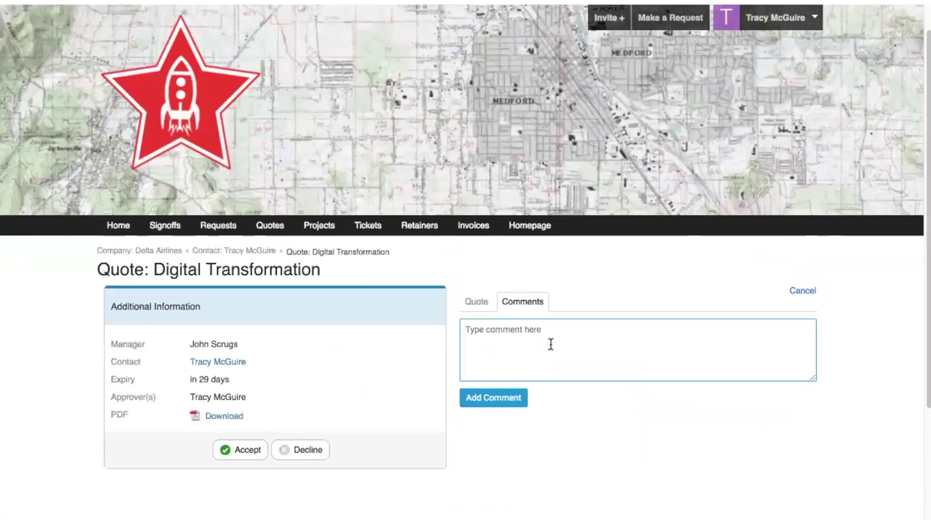
{"action": "type", "text": "Edit specific area!"}
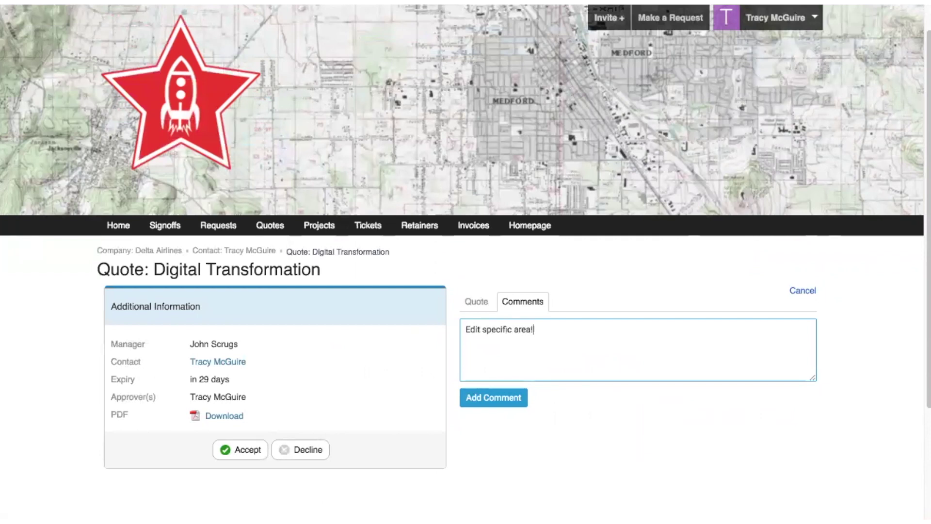
{"action": "left_click", "coordinate": [491, 400]}
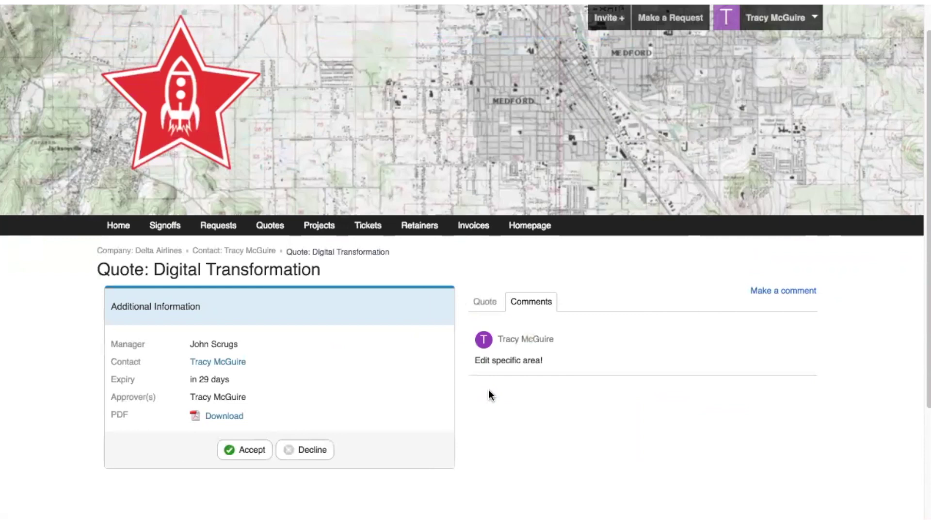
Accept the quote as the client from the Quote tab, confirming Yes
{"action": "left_click", "coordinate": [483, 303]}
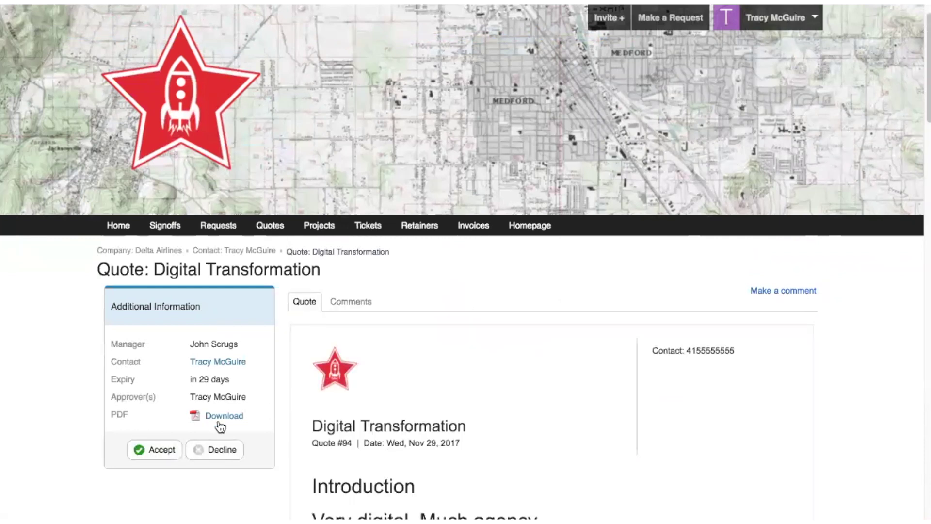
{"action": "left_click", "coordinate": [141, 447]}
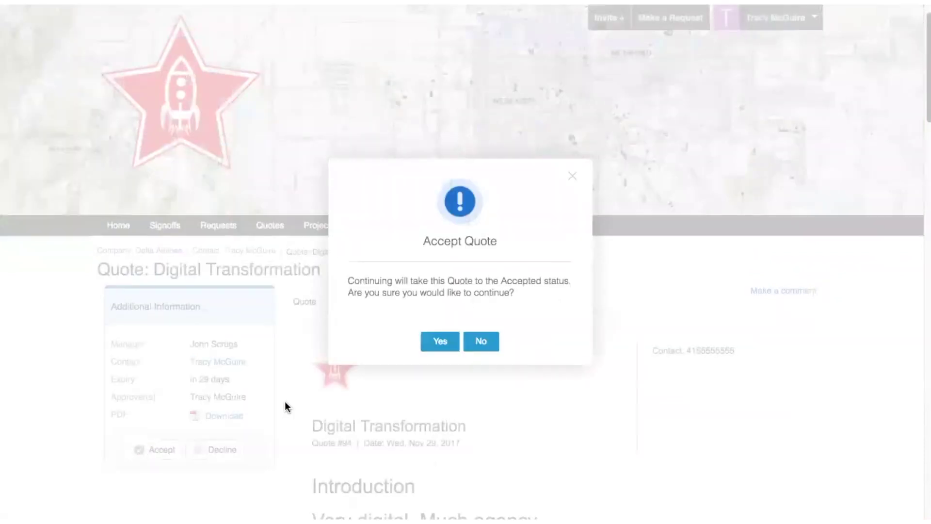
{"action": "left_click", "coordinate": [440, 342]}
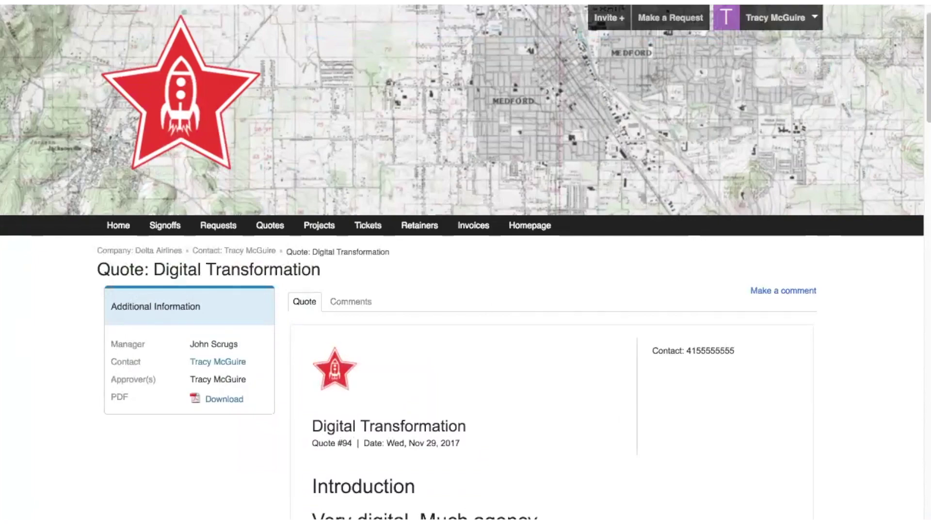
Return to the Accelo tab with the accepted quote and expand the navigation sidebar
{"action": "key", "text": "ctrl+Tab"}
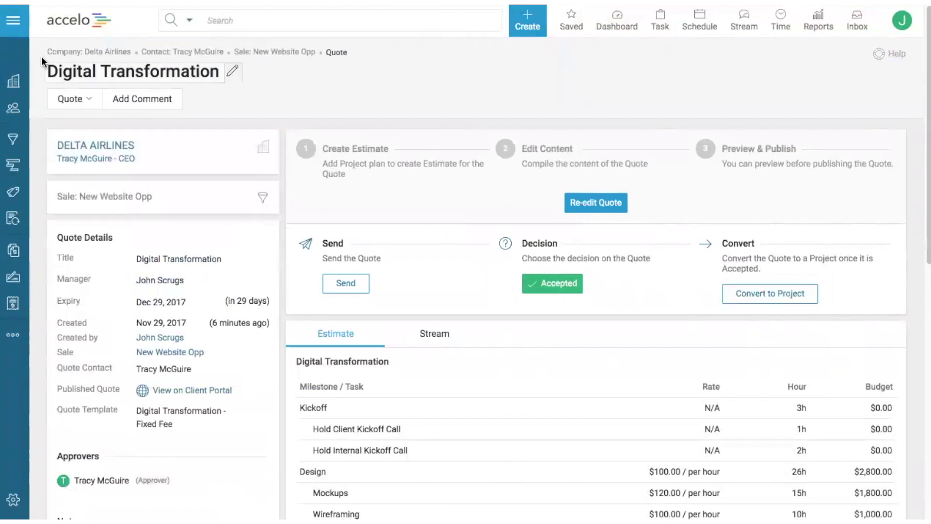
{"action": "left_click", "coordinate": [7, 25]}
Convert the quote into a project with project type Website Design
{"action": "left_click", "coordinate": [775, 294]}
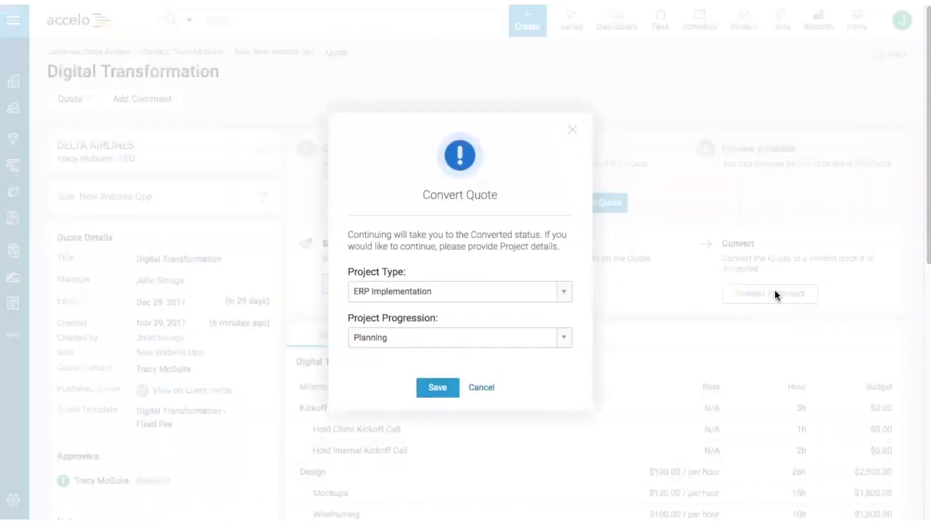
{"action": "left_click", "coordinate": [479, 291]}
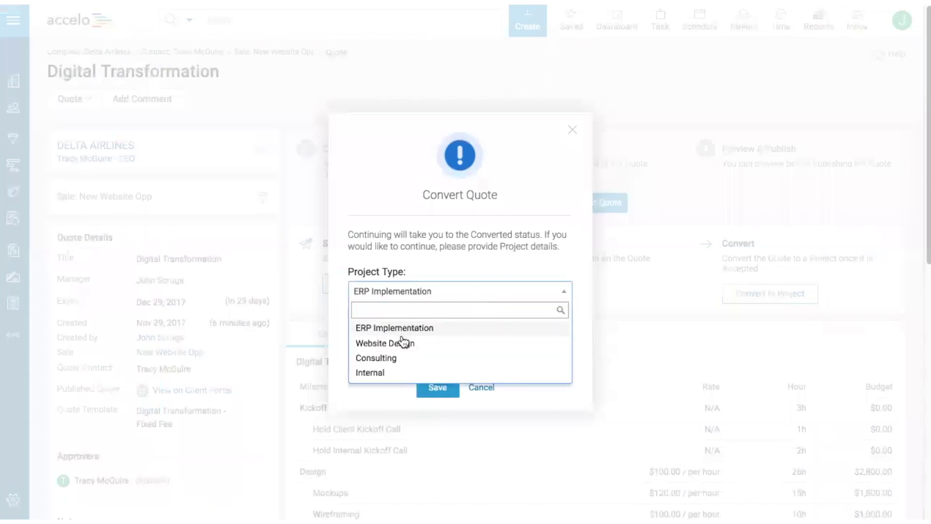
{"action": "left_click", "coordinate": [402, 341]}
{"action": "left_click", "coordinate": [437, 388]}
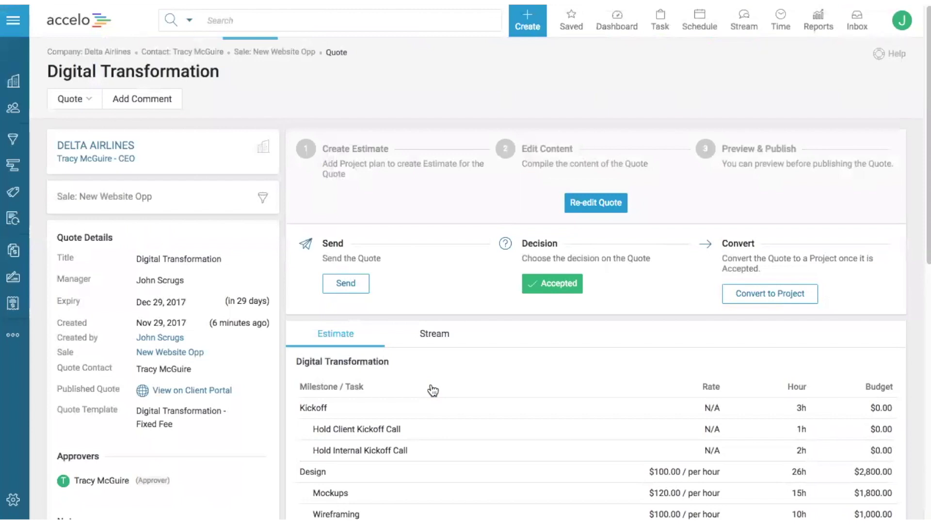